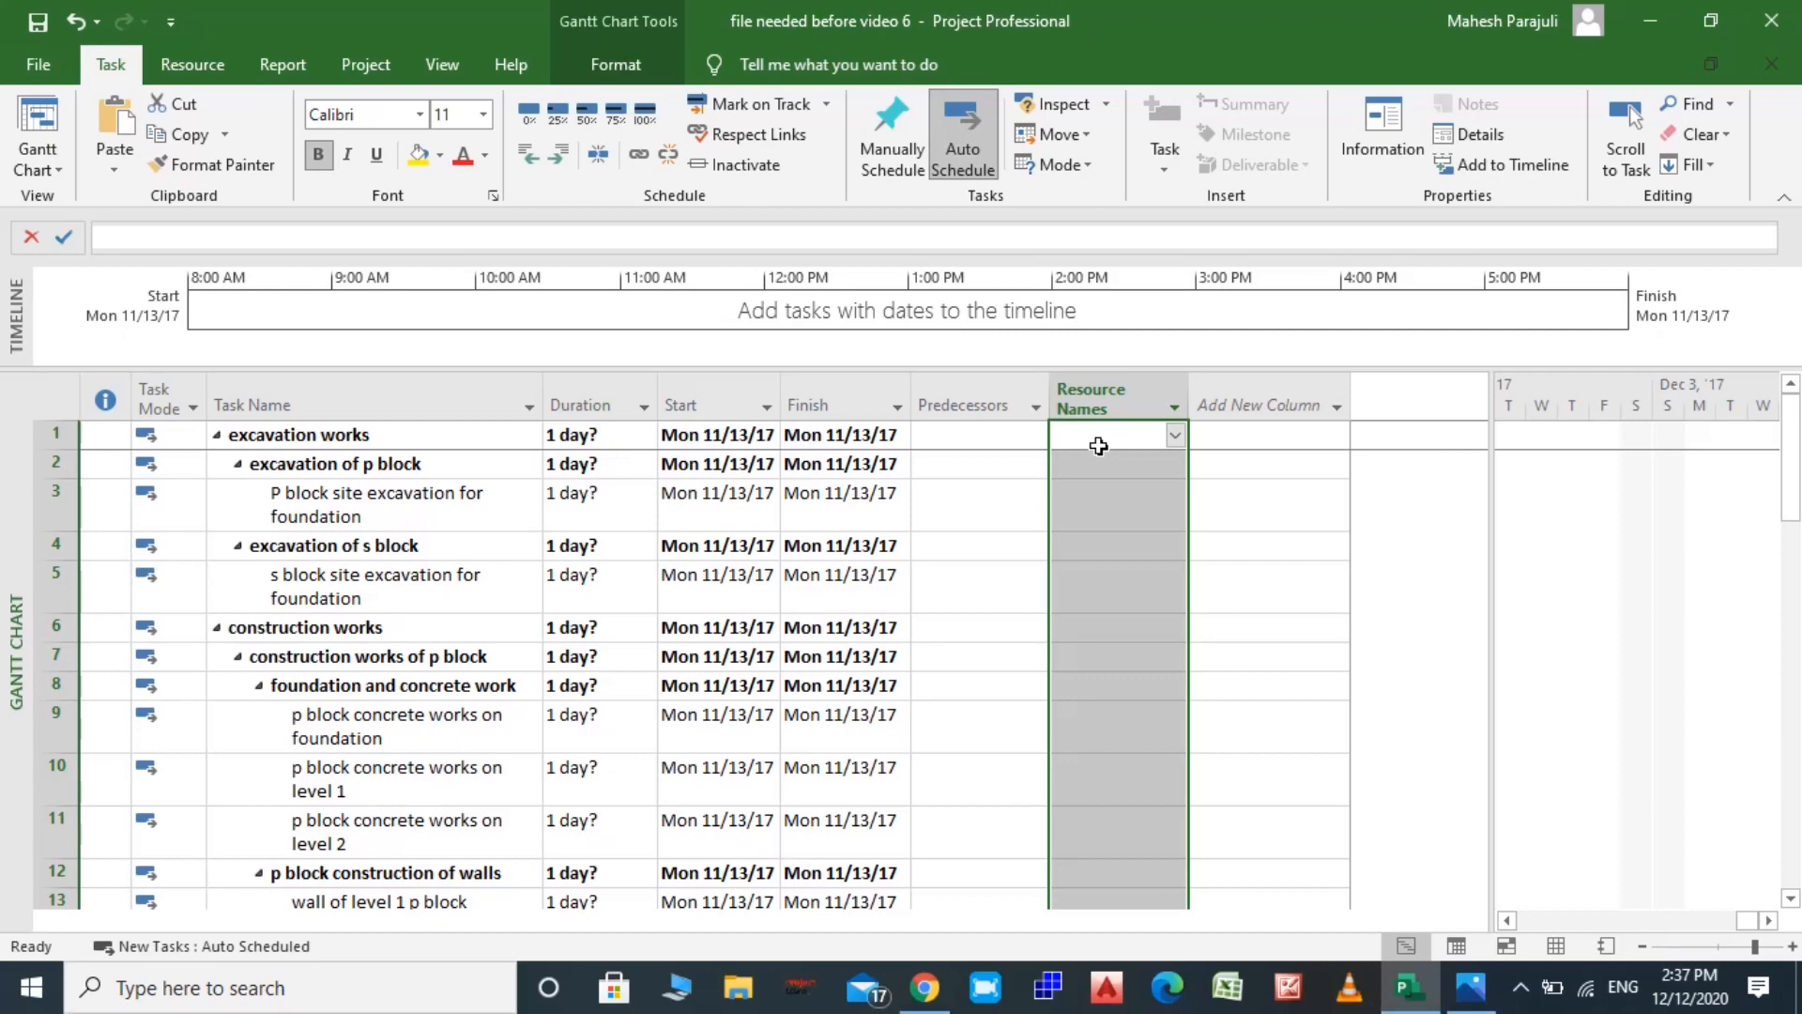
# Insert a Successors column before the Resource Names column in the task table
pyautogui.click(1093, 409)
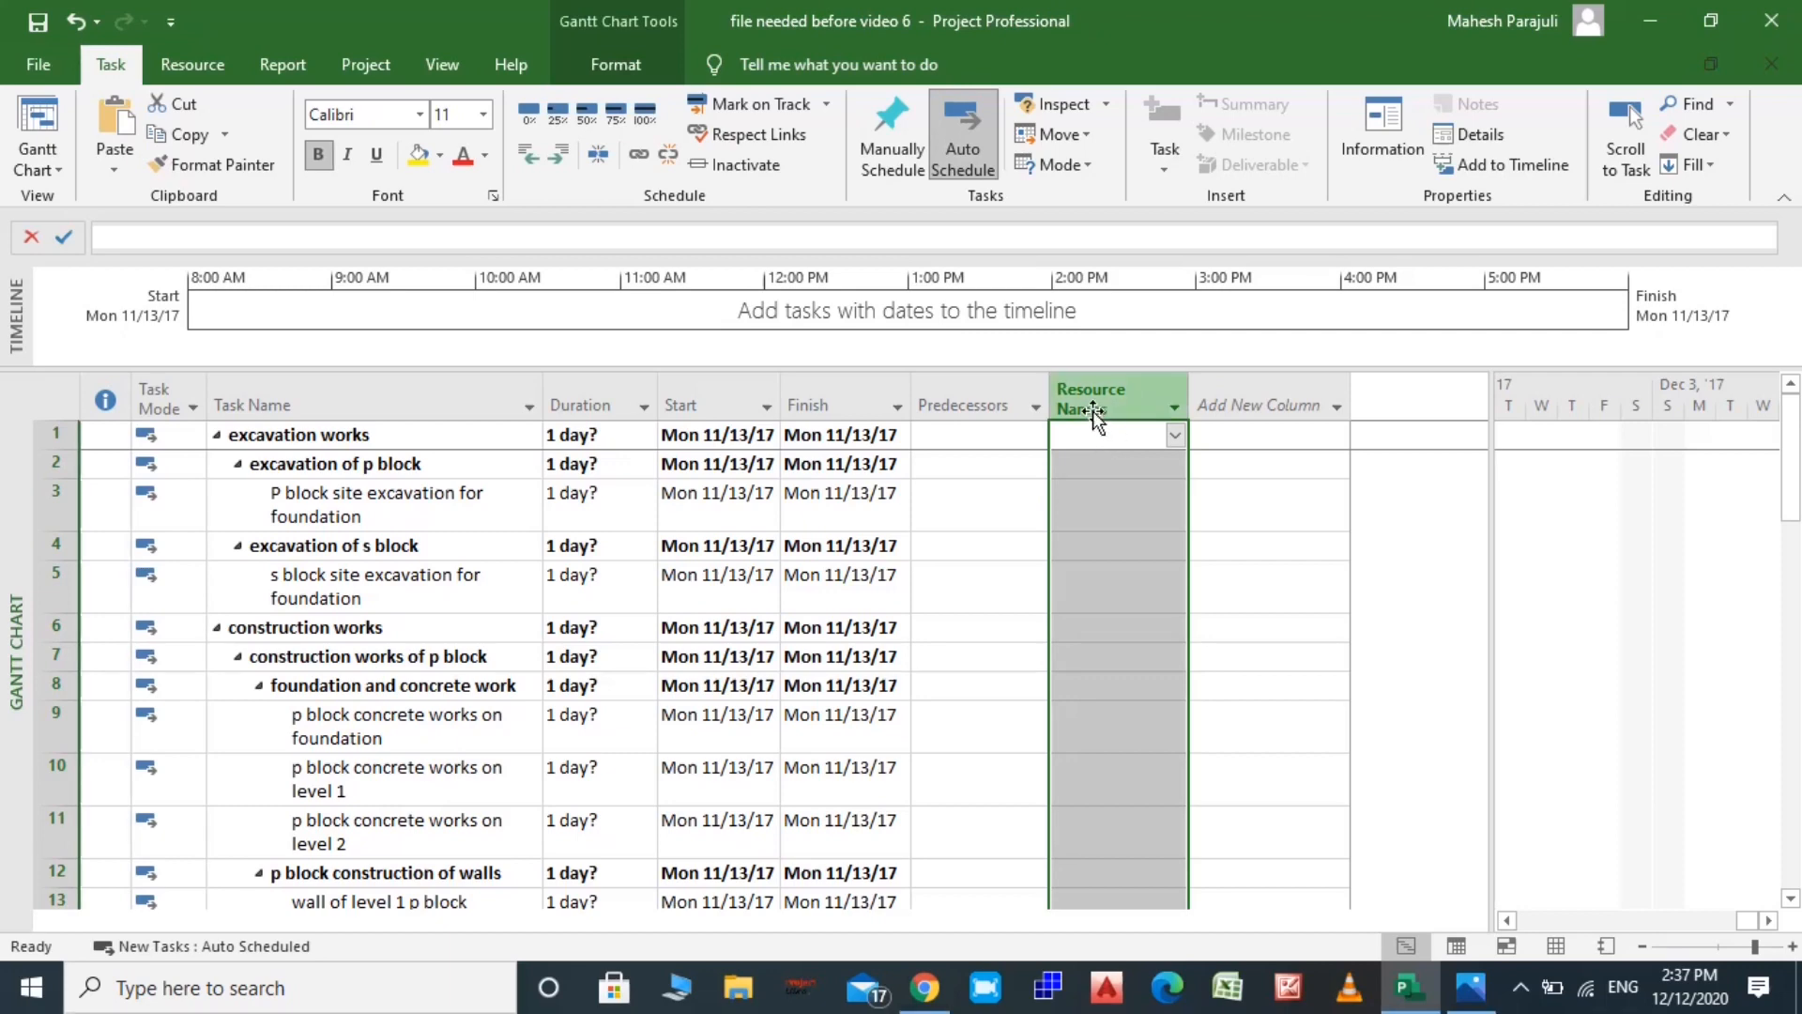
pyautogui.rightClick(1093, 409)
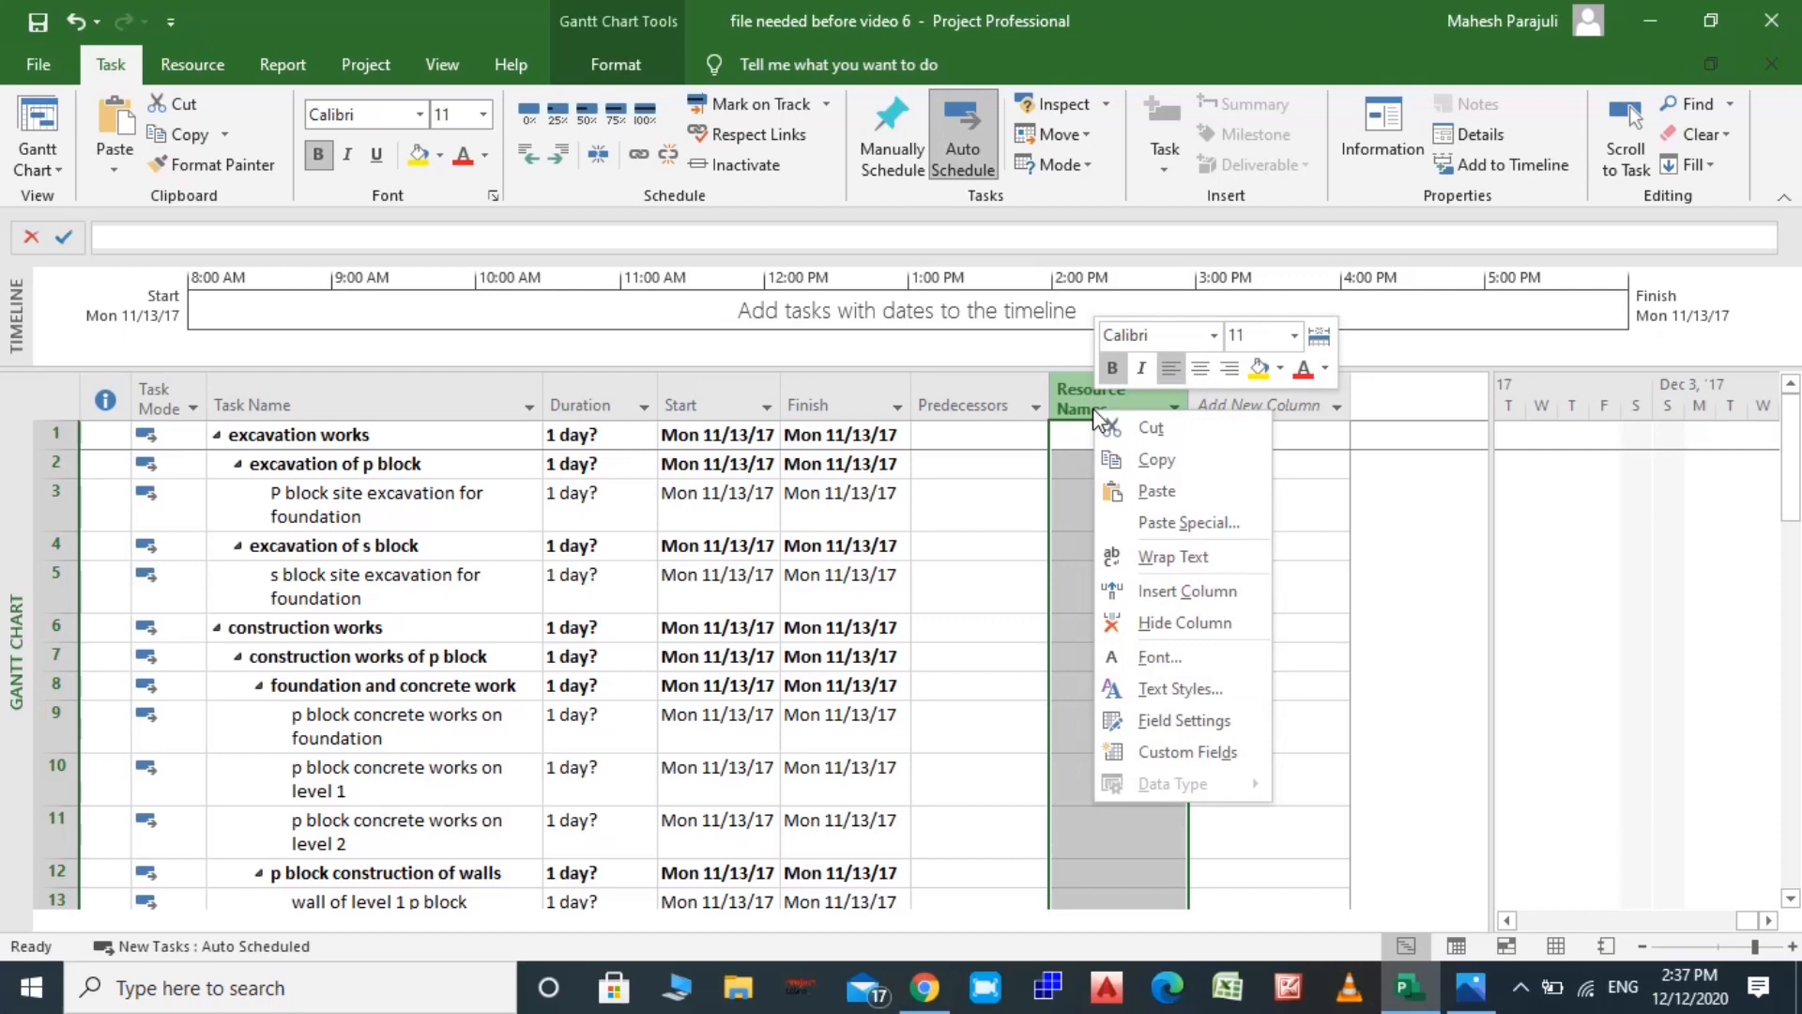
pyautogui.click(1187, 595)
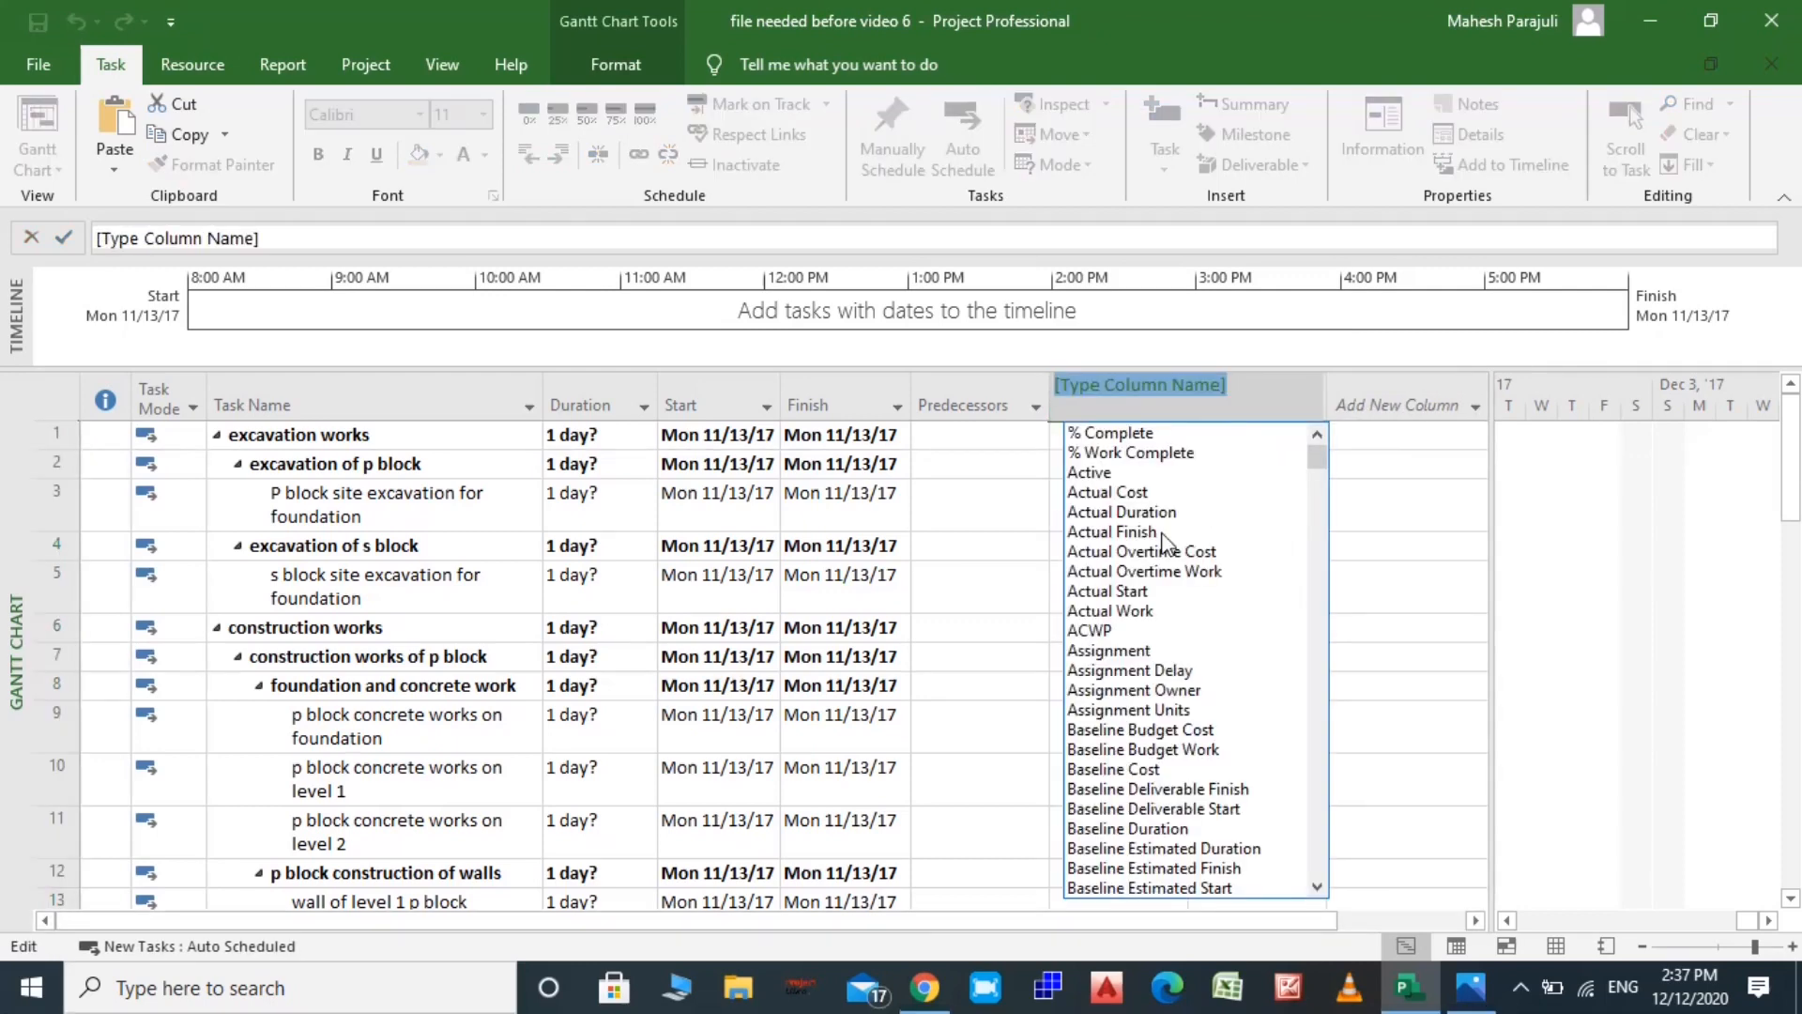
pyautogui.write('successors')
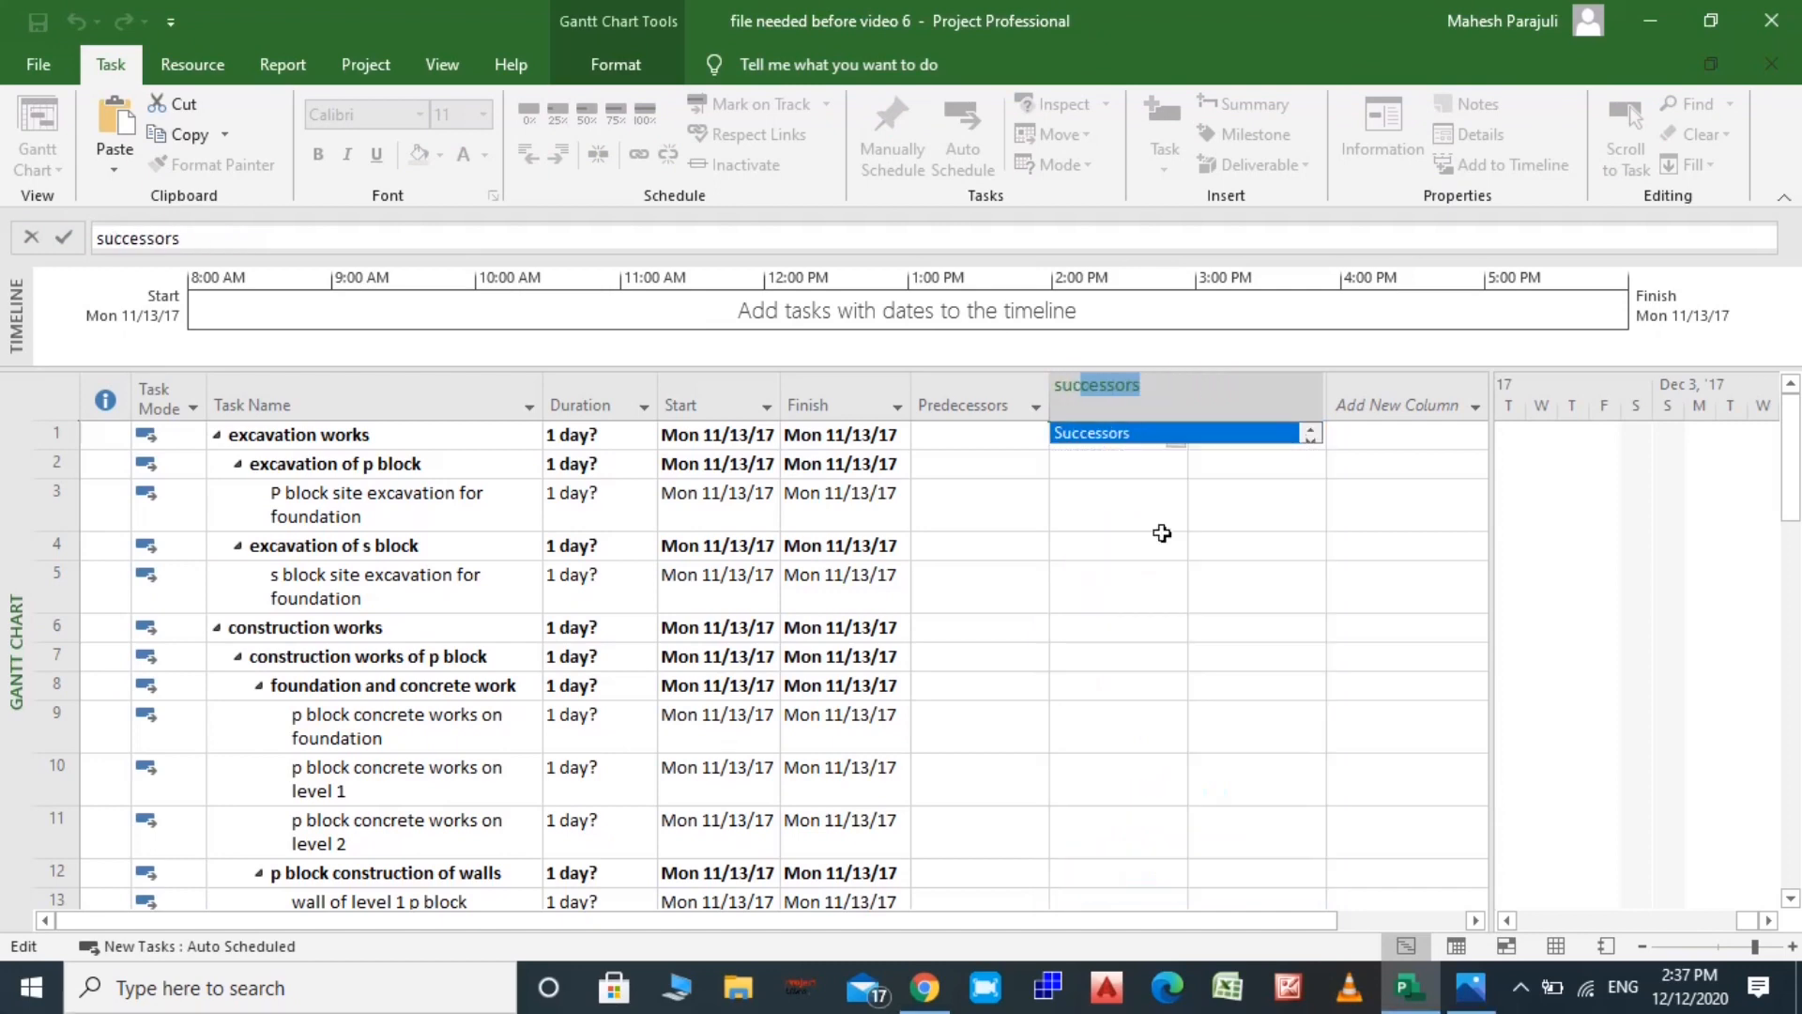
pyautogui.click(1122, 437)
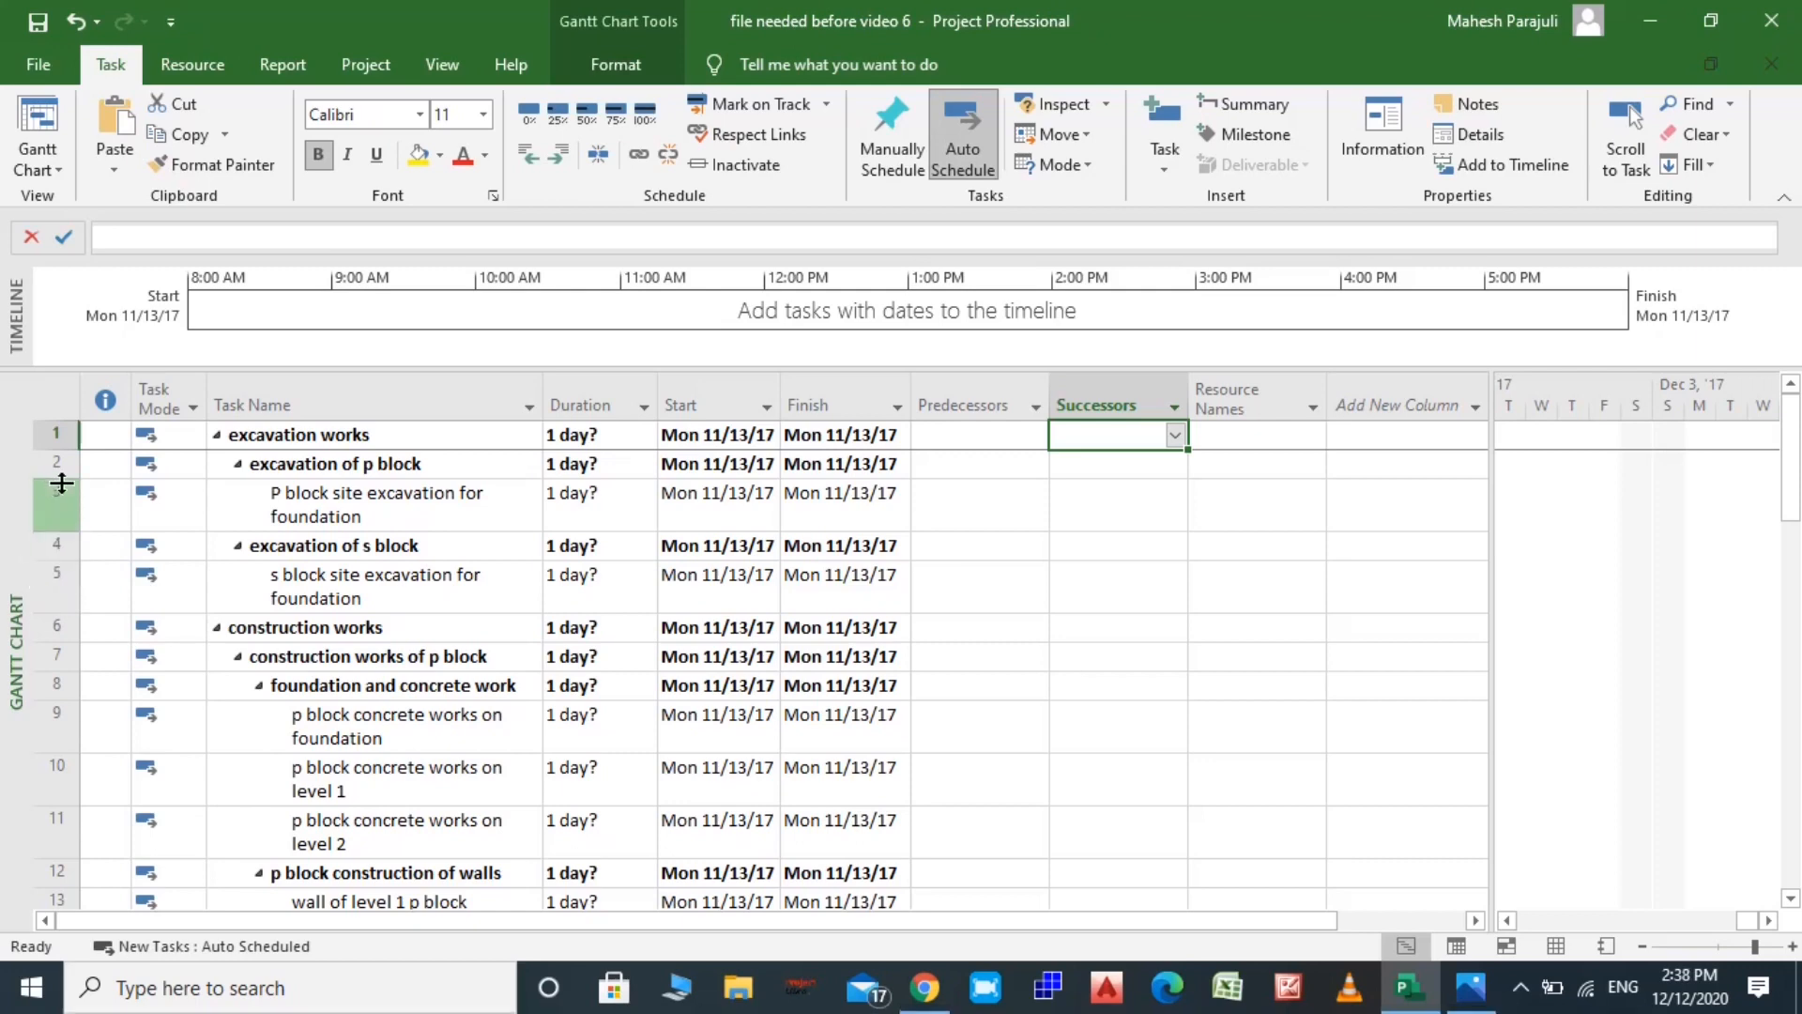
# Link the P block site excavation for foundation task to the s block site excavation for foundation task as its successor
pyautogui.click(59, 513)
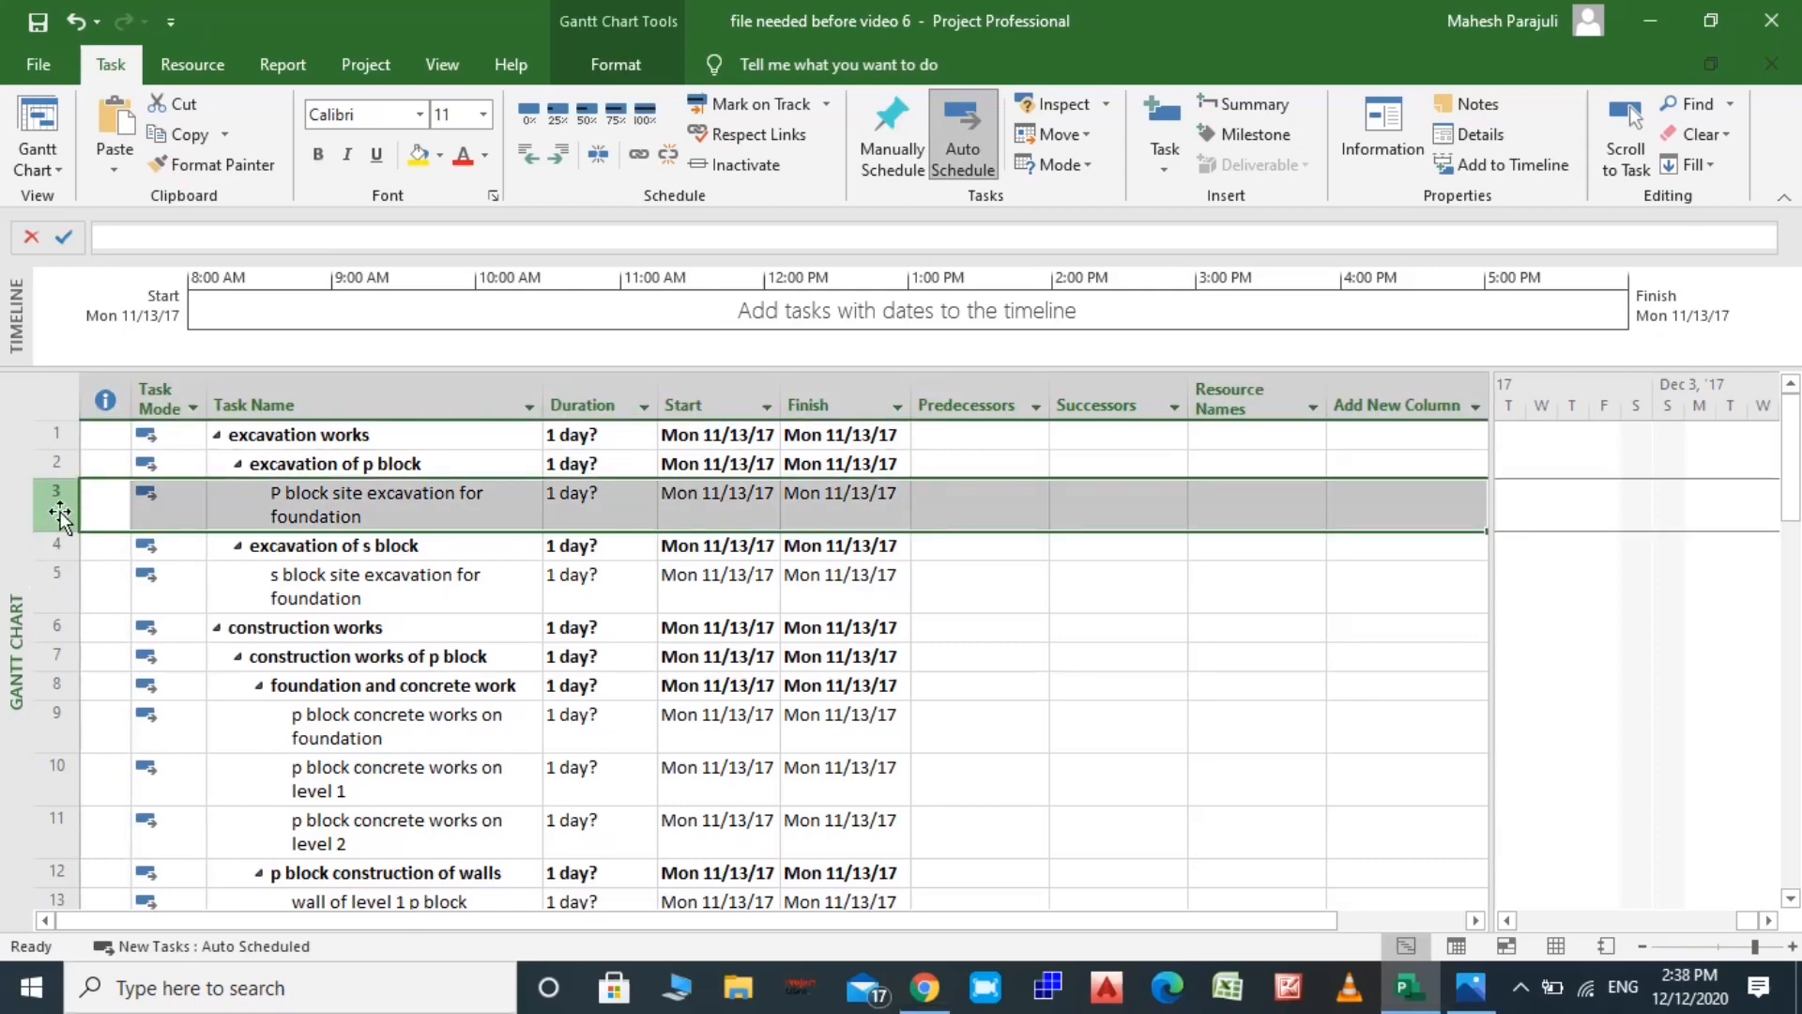
pyautogui.keyDown('ctrl'); pyautogui.click(56, 586); pyautogui.keyUp('ctrl')
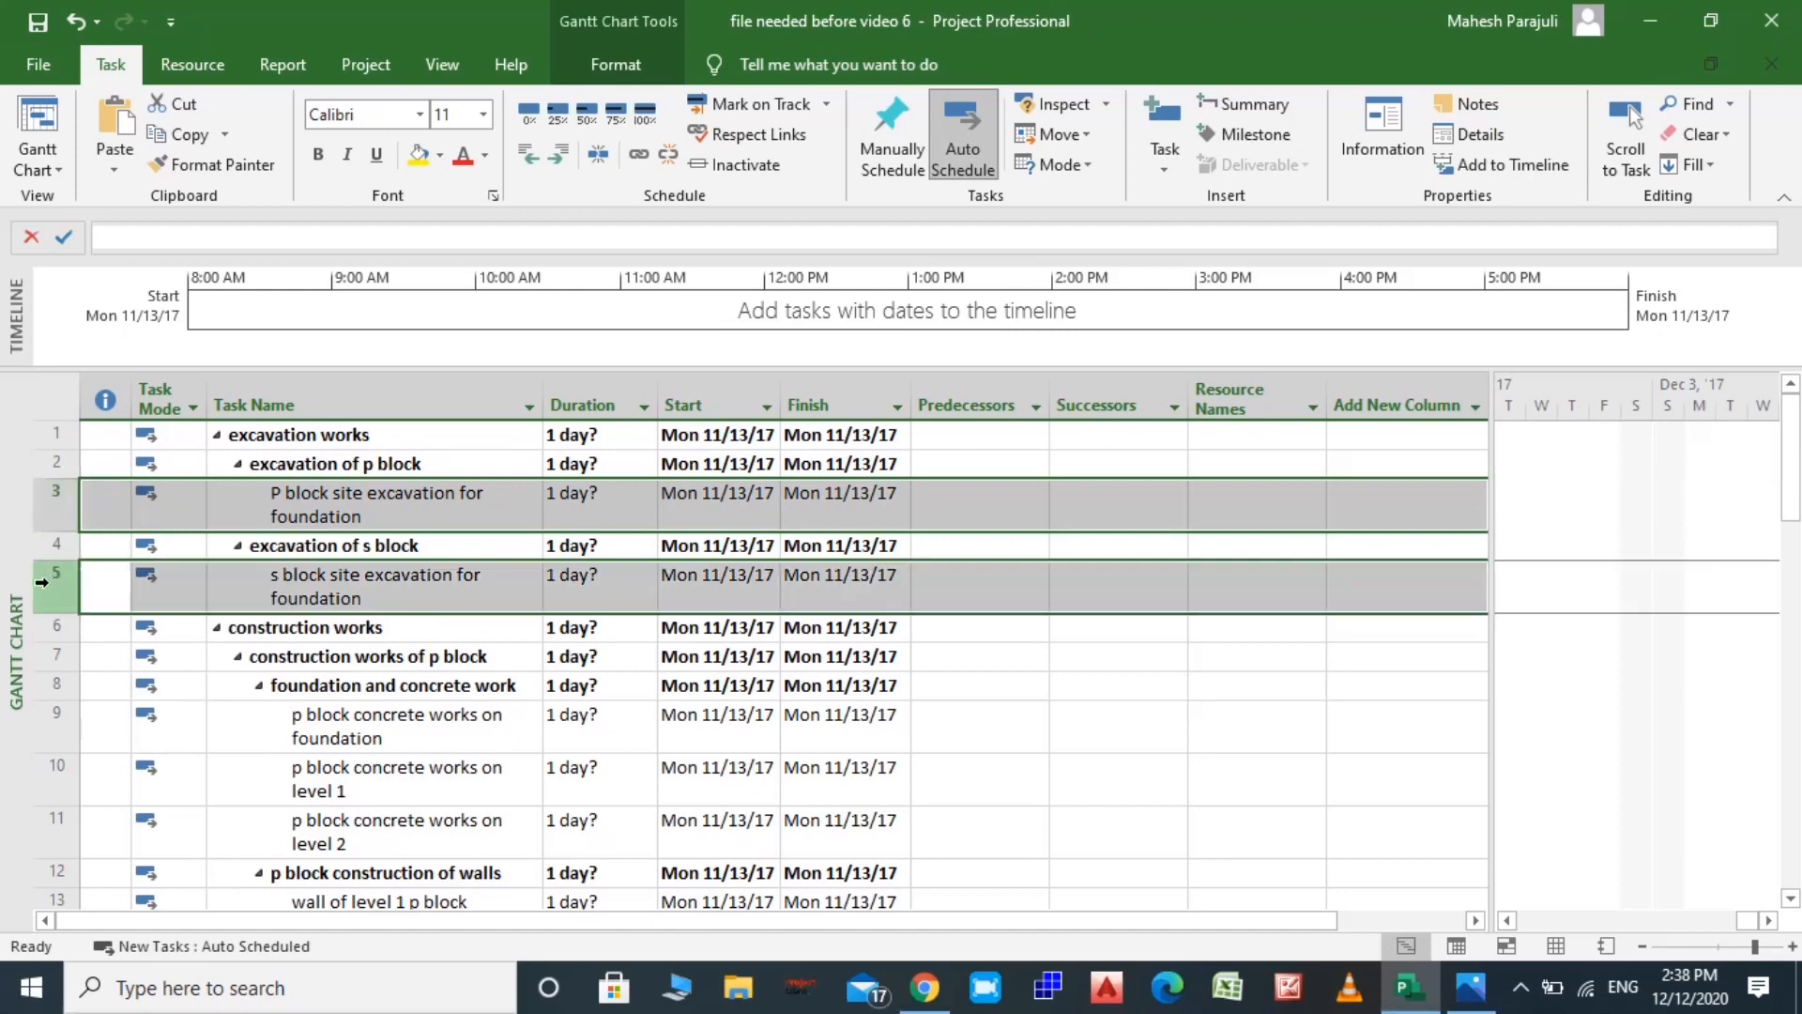
pyautogui.click(638, 152)
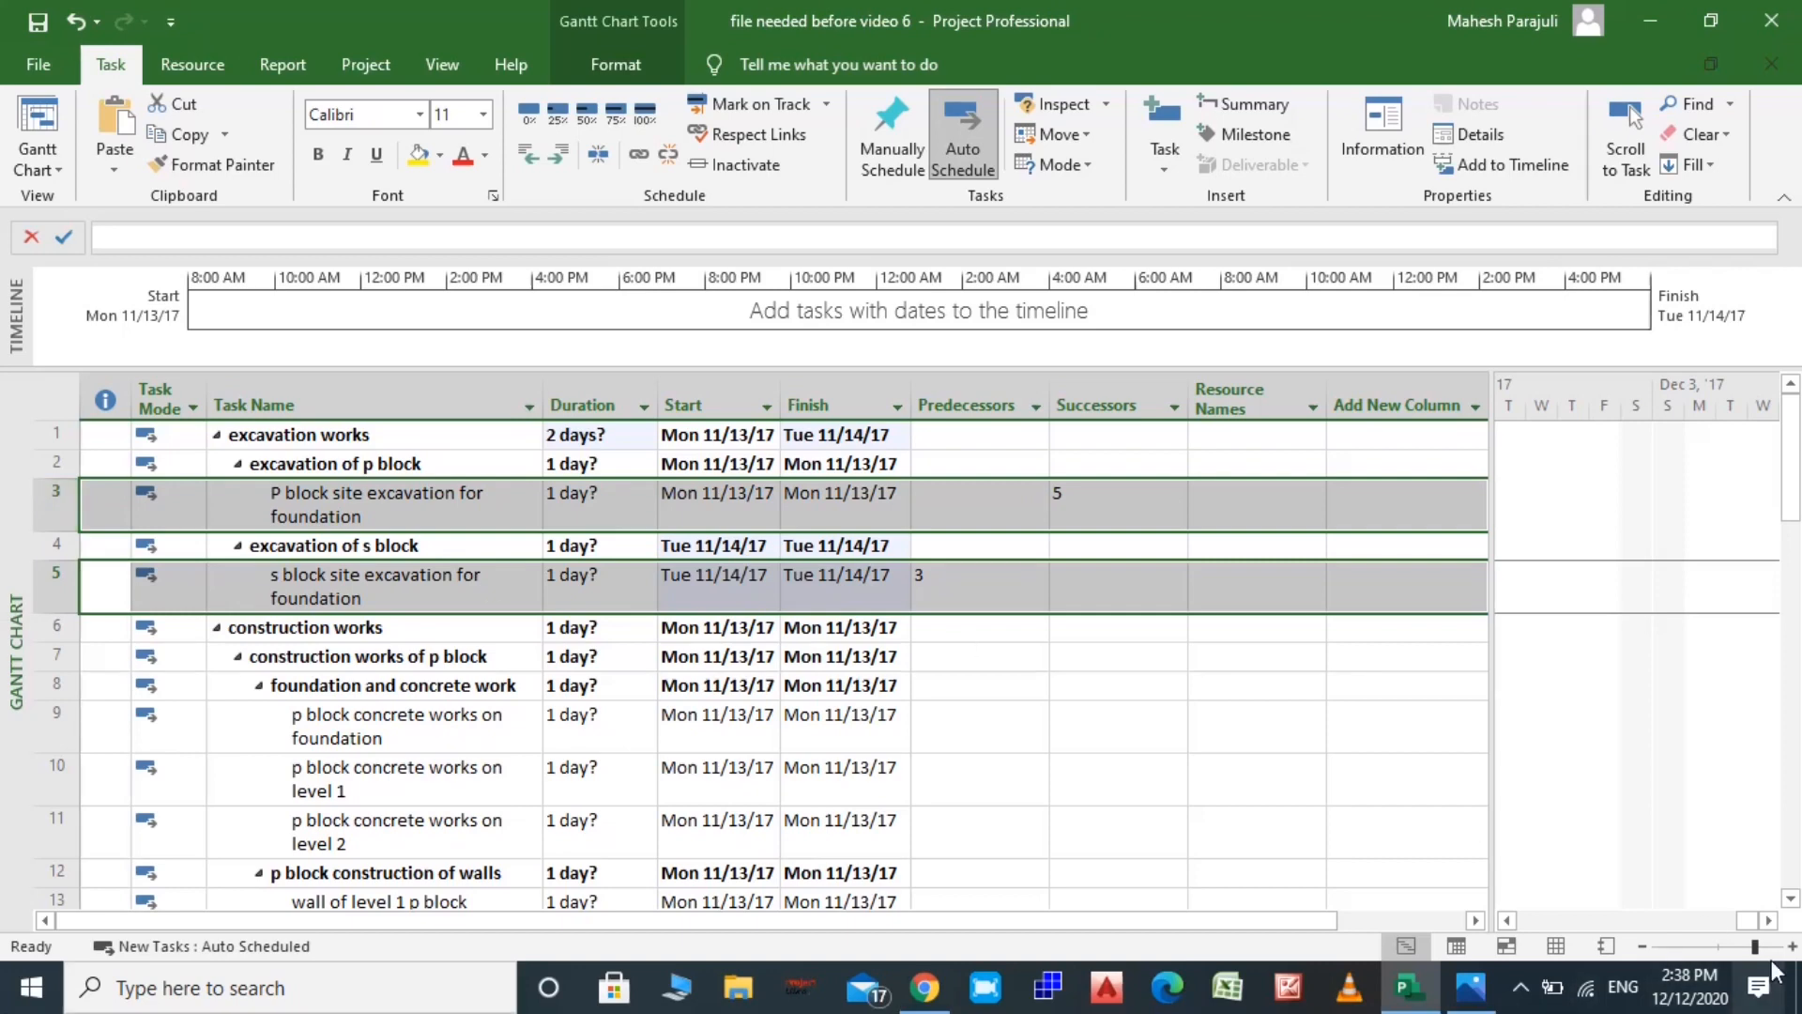
# Widen the chart area beside the task table and examine the linked excavation bars around Nov 12, '17
pyautogui.click(1508, 922)
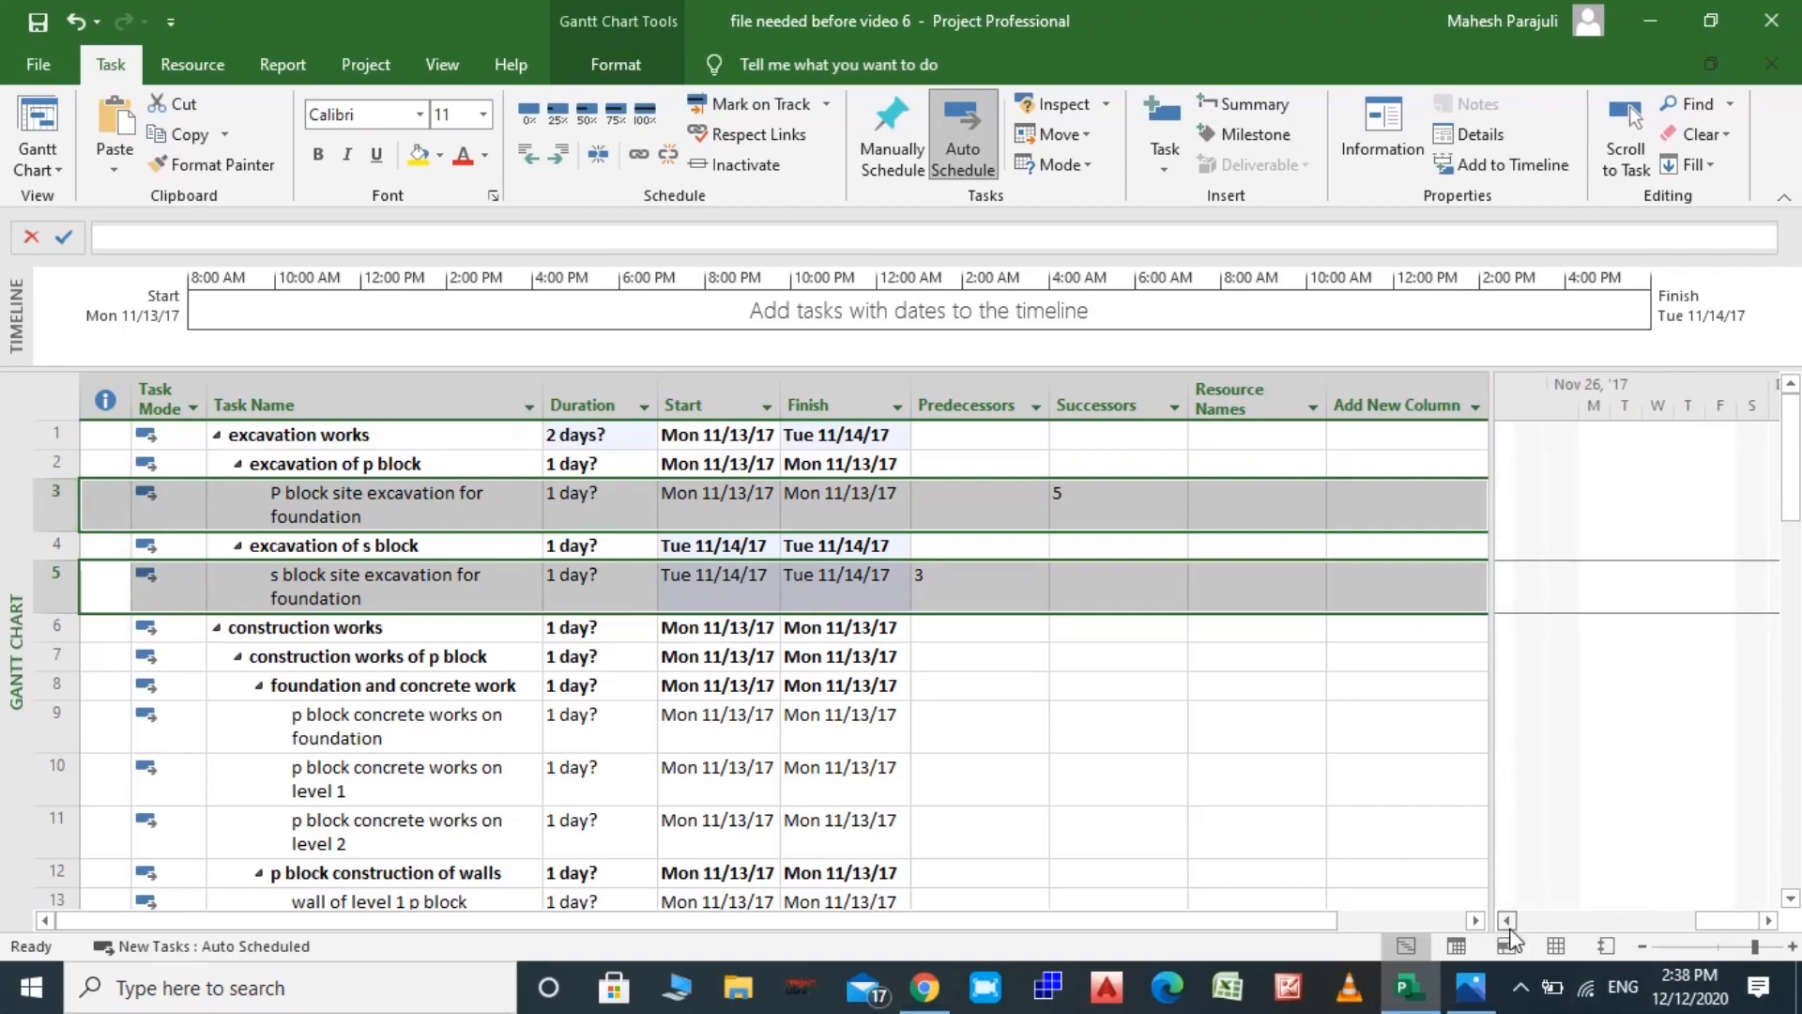
pyautogui.click(1509, 924)
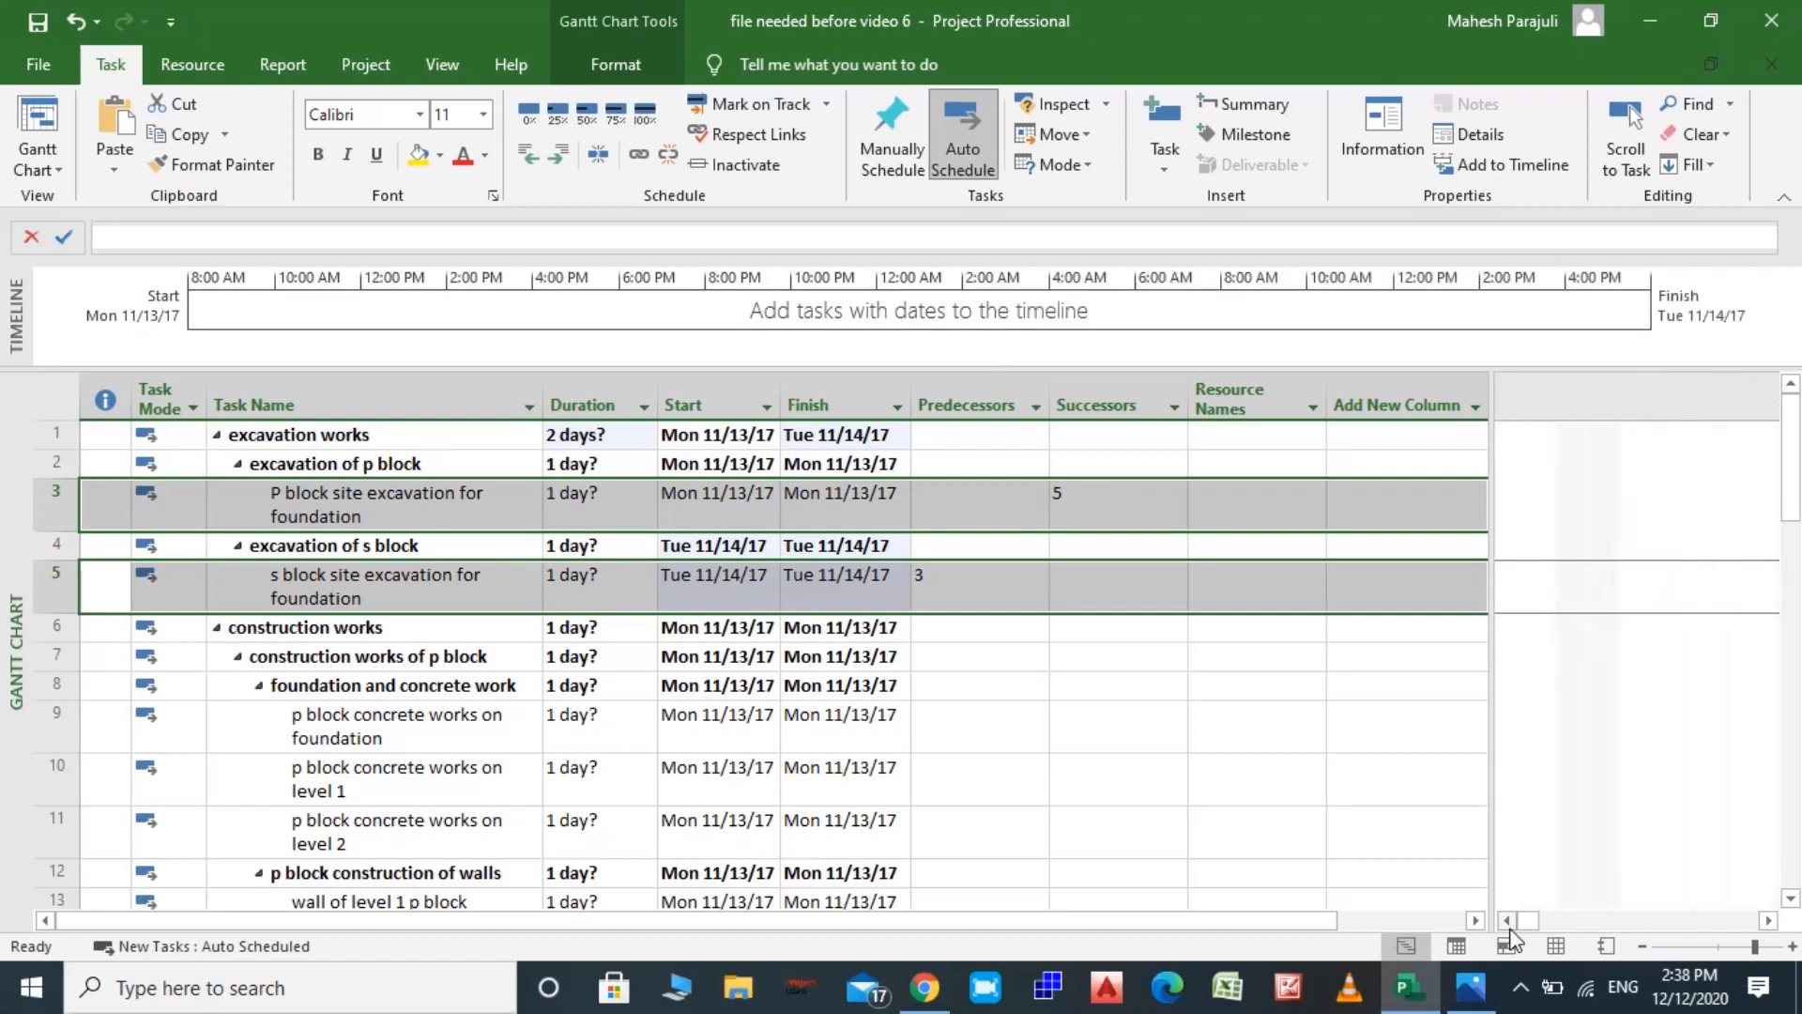
pyautogui.click(1509, 928)
pyautogui.click(1510, 928)
pyautogui.click(1509, 927)
pyautogui.click(1509, 928)
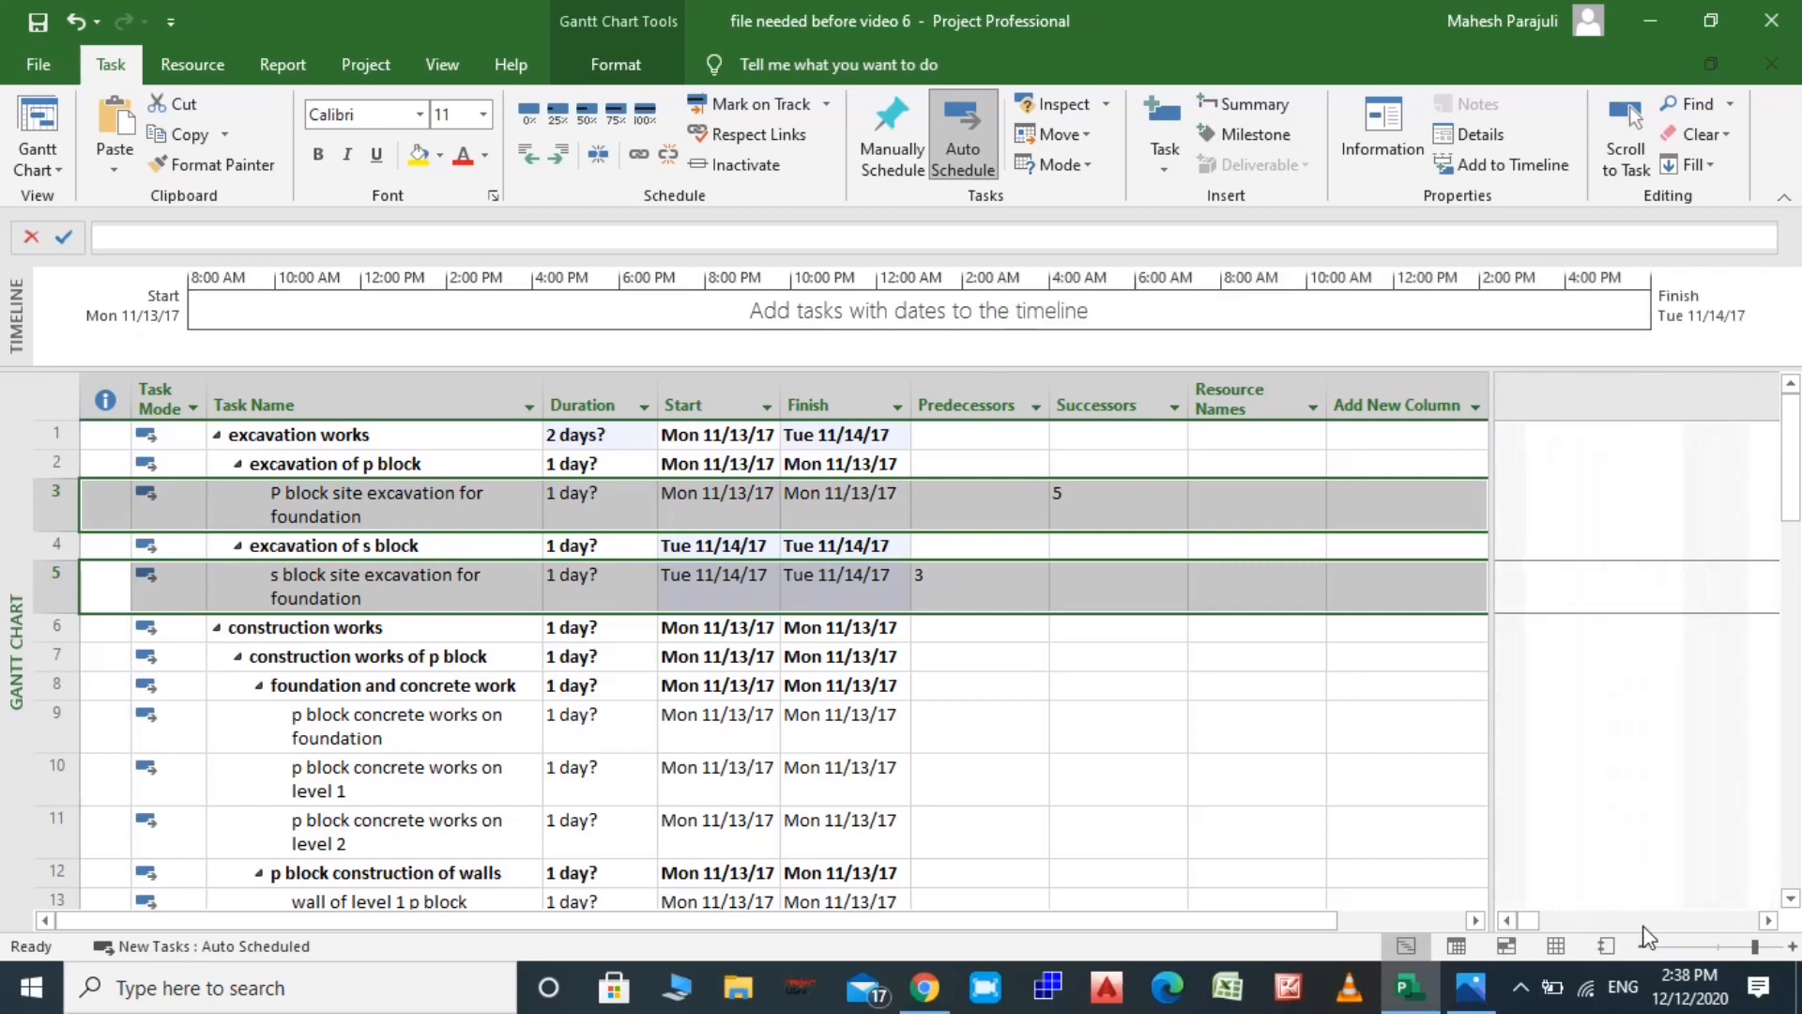
pyautogui.click(1767, 923)
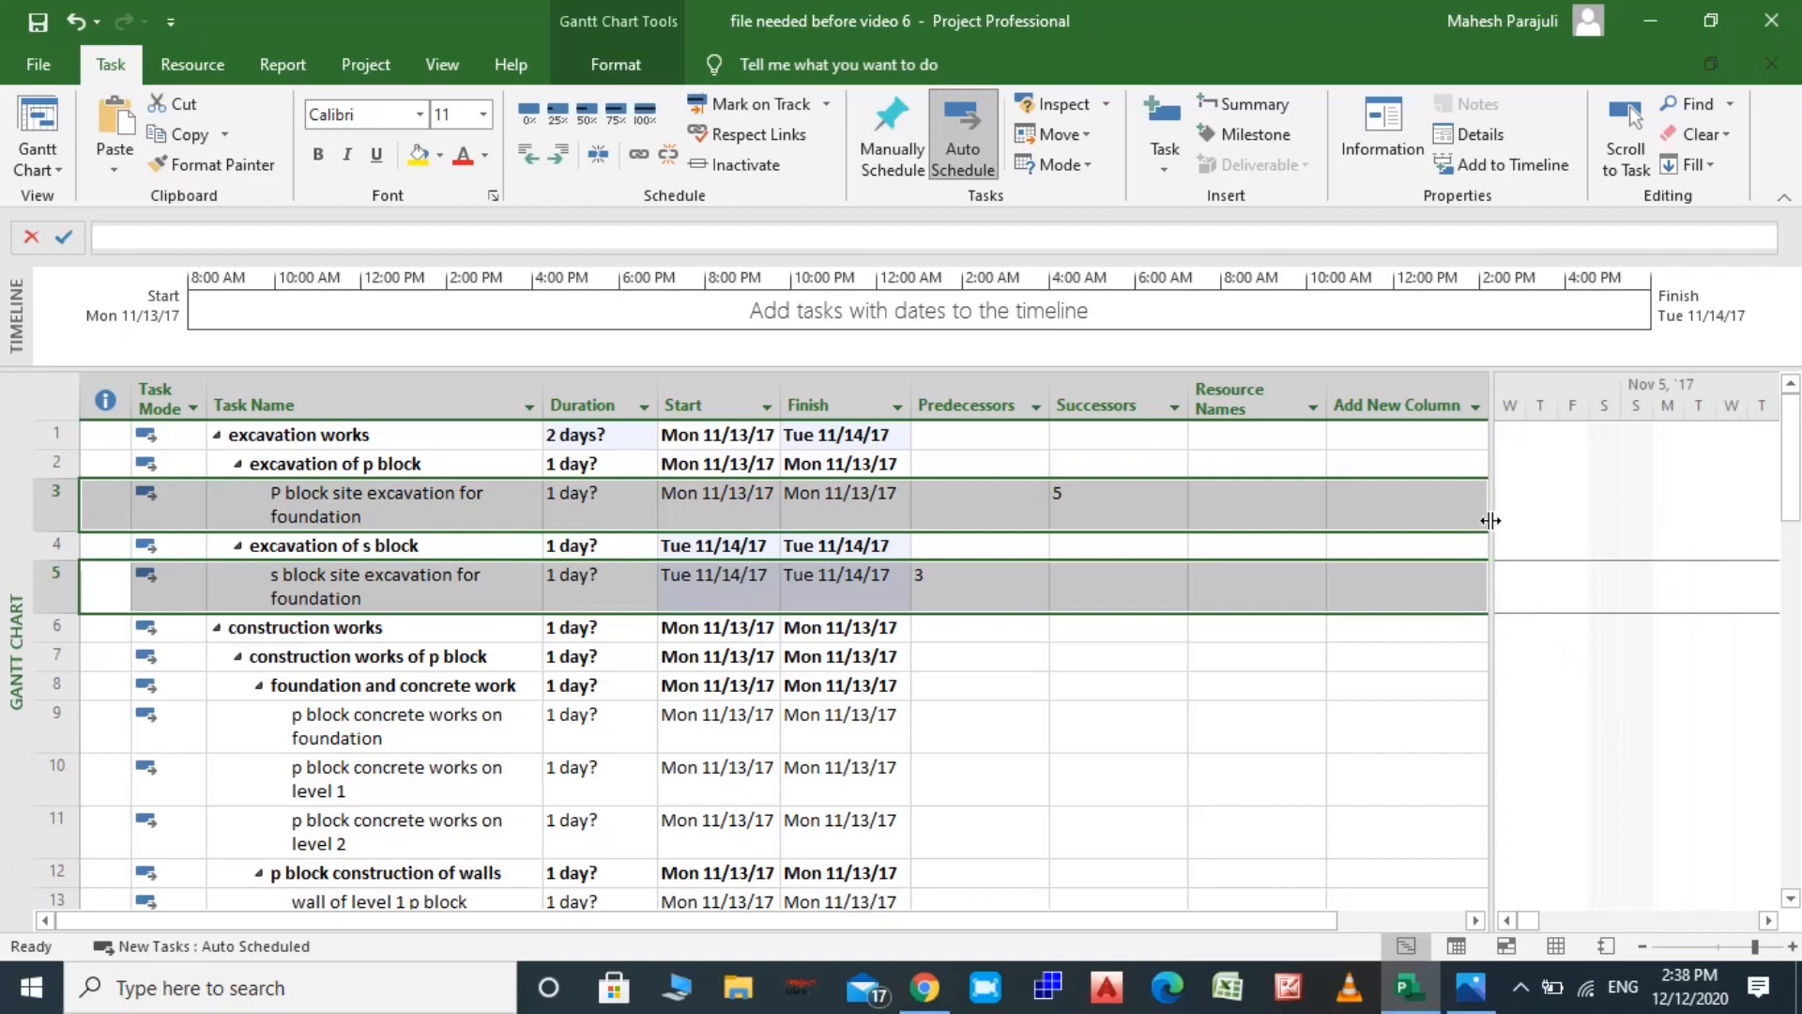
pyautogui.moveTo(1491, 520); pyautogui.dragTo(1188, 541)
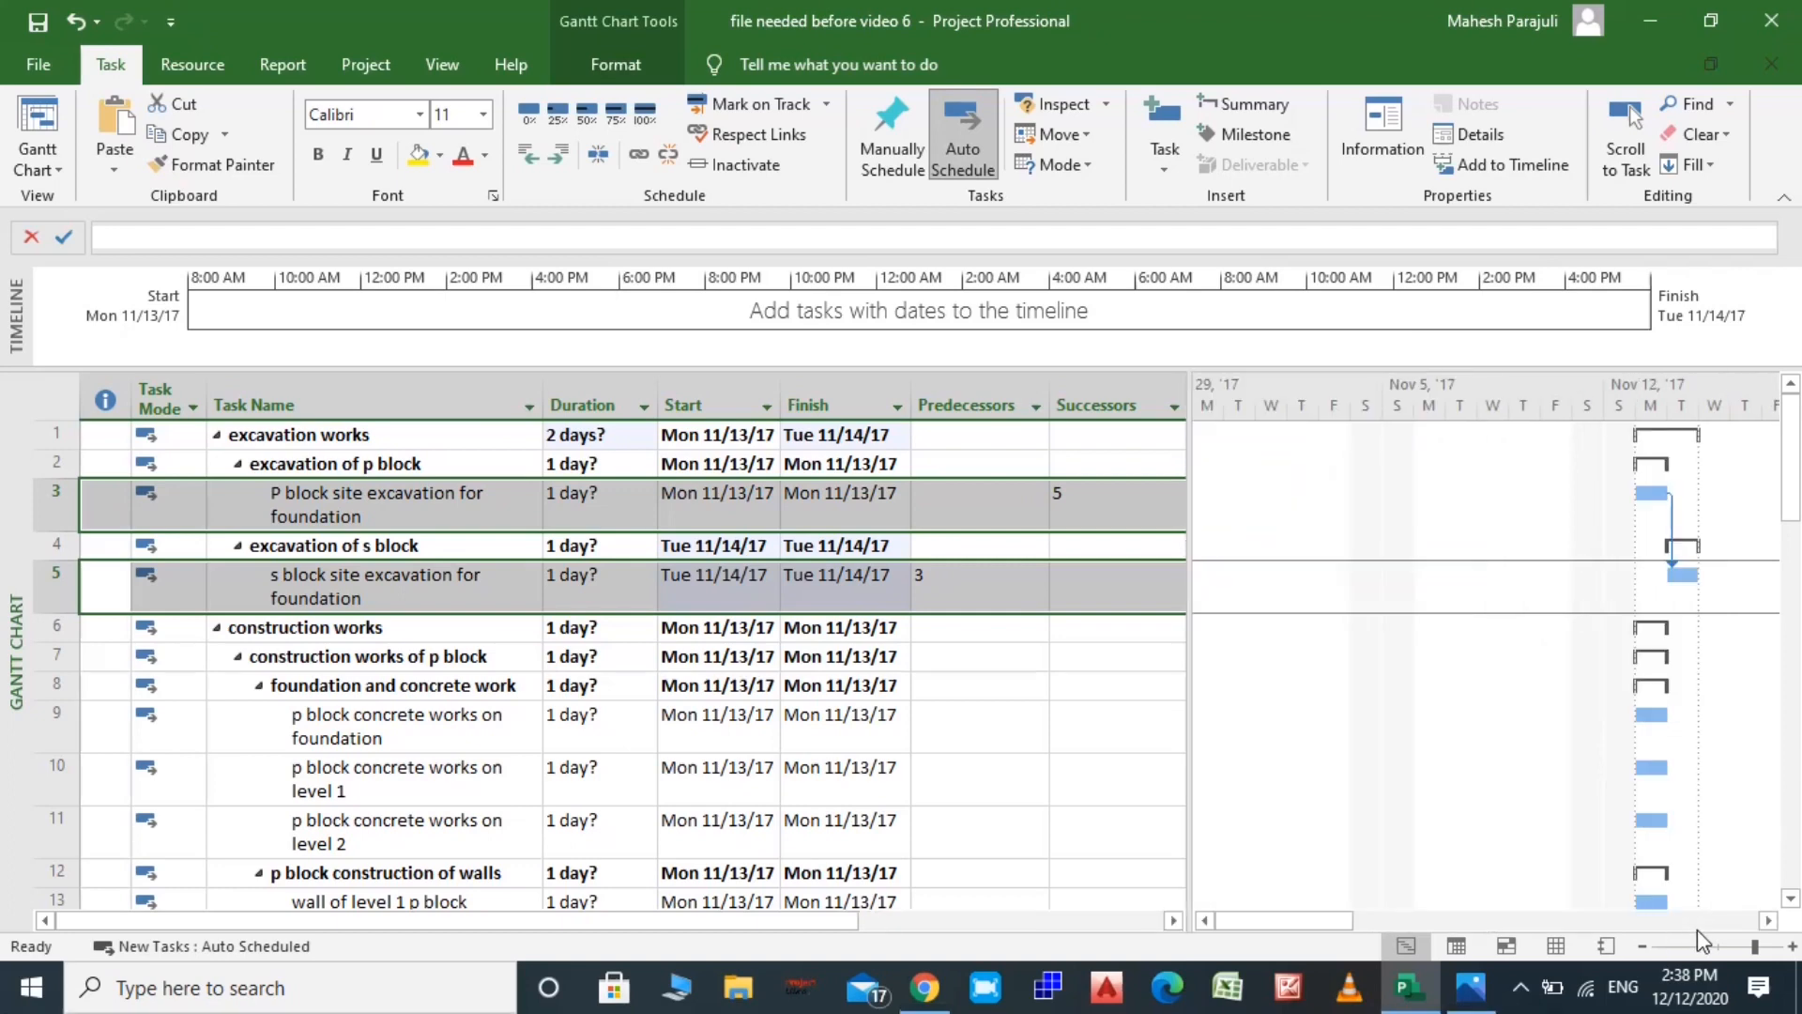
pyautogui.click(1772, 922)
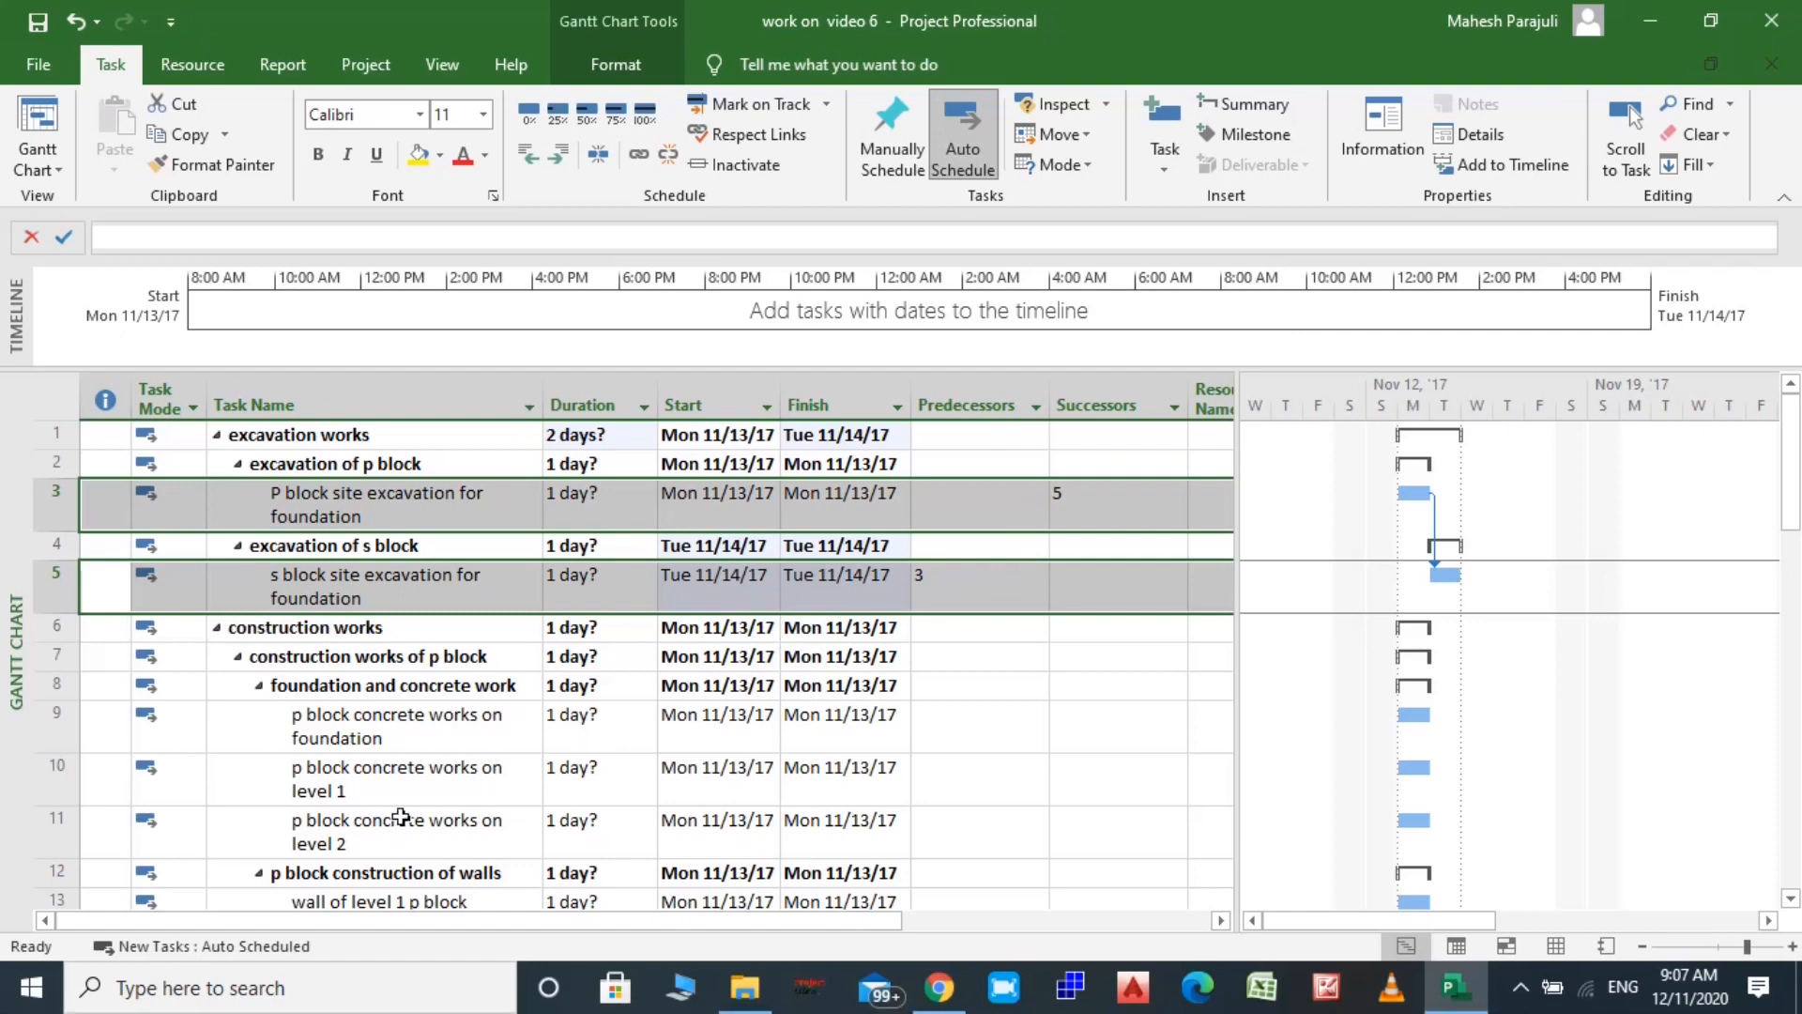
# Link the P block site excavation for foundation task to p block concrete works on foundation as its successor
pyautogui.click(44, 722)
pyautogui.click(52, 504)
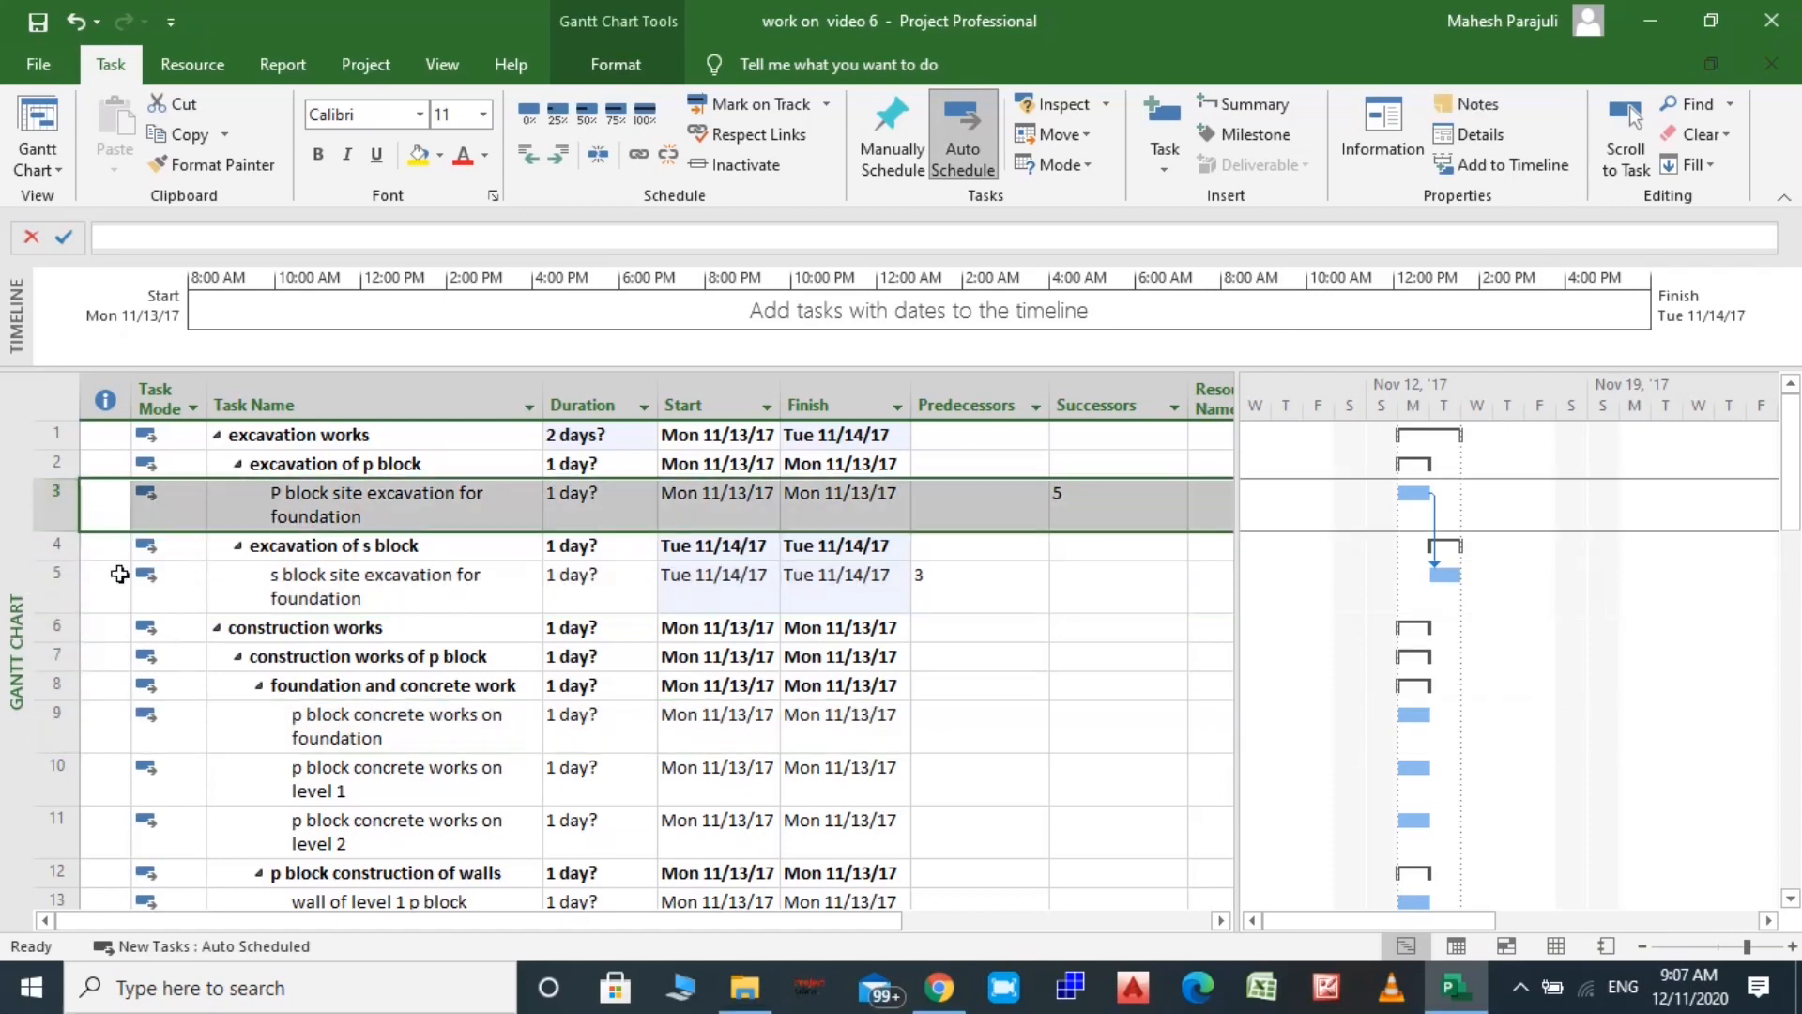
pyautogui.keyDown('ctrl'); pyautogui.click(49, 736); pyautogui.keyUp('ctrl')
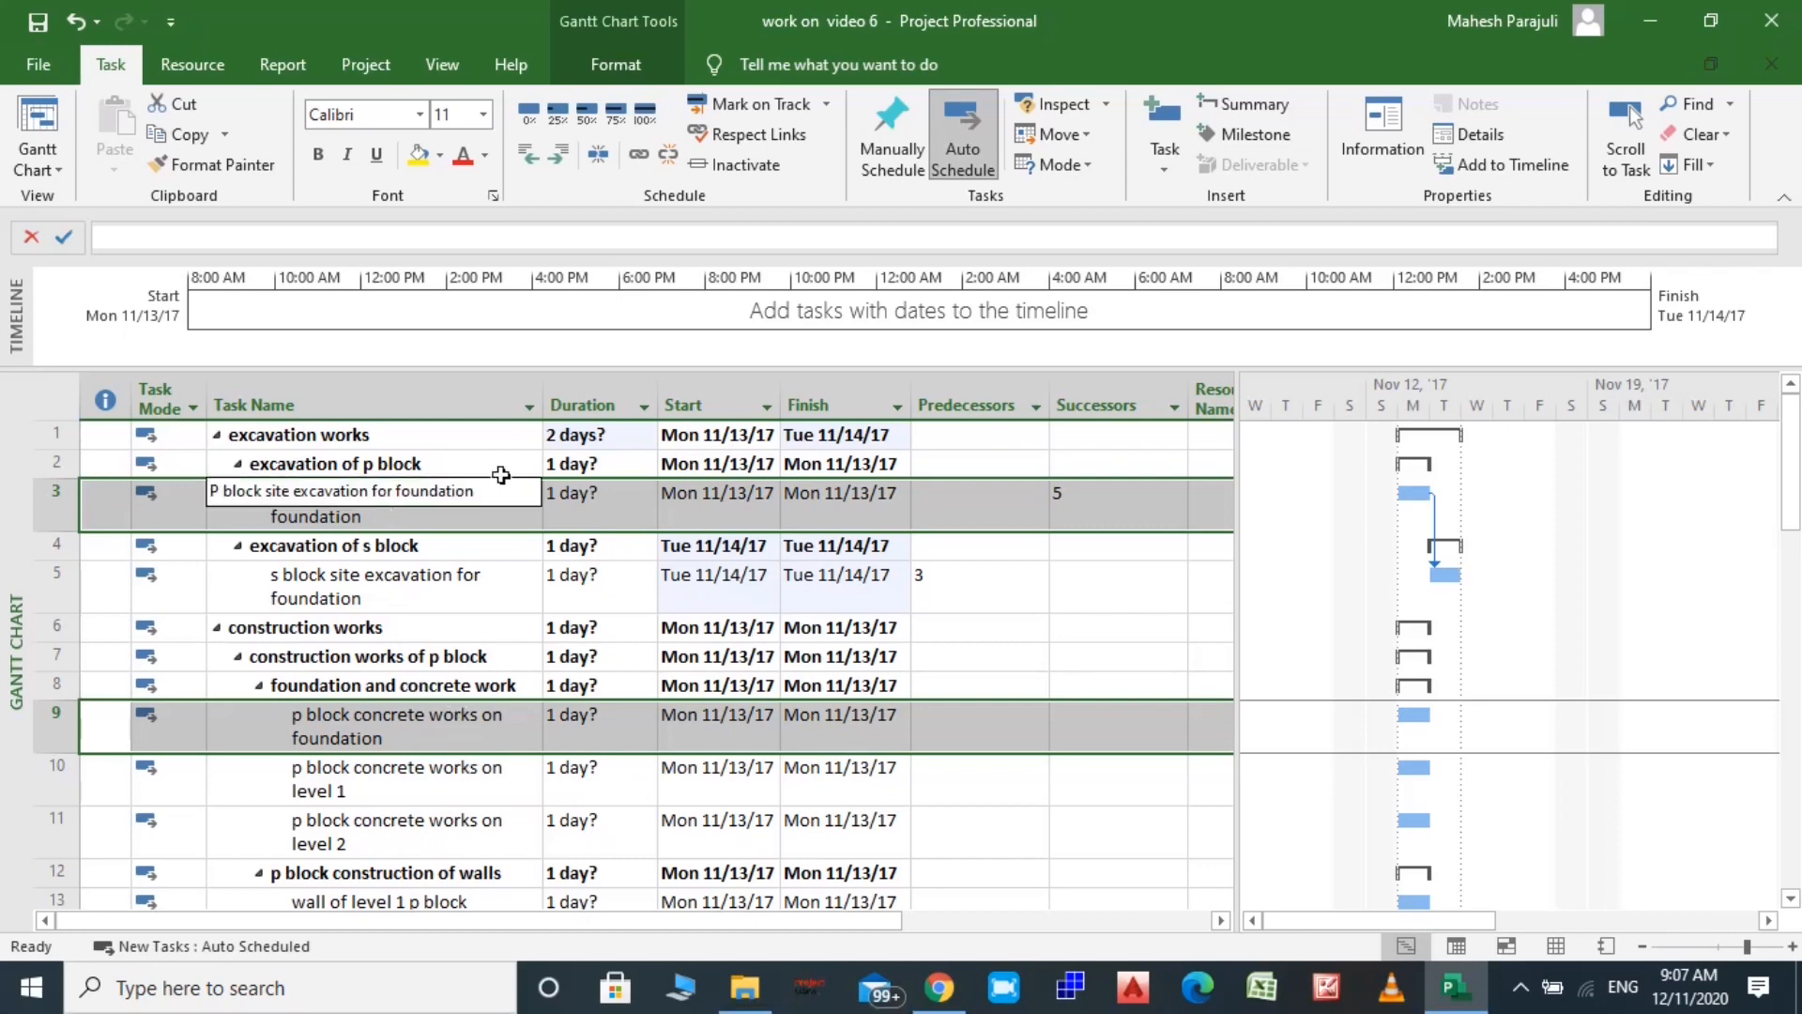
pyautogui.click(639, 155)
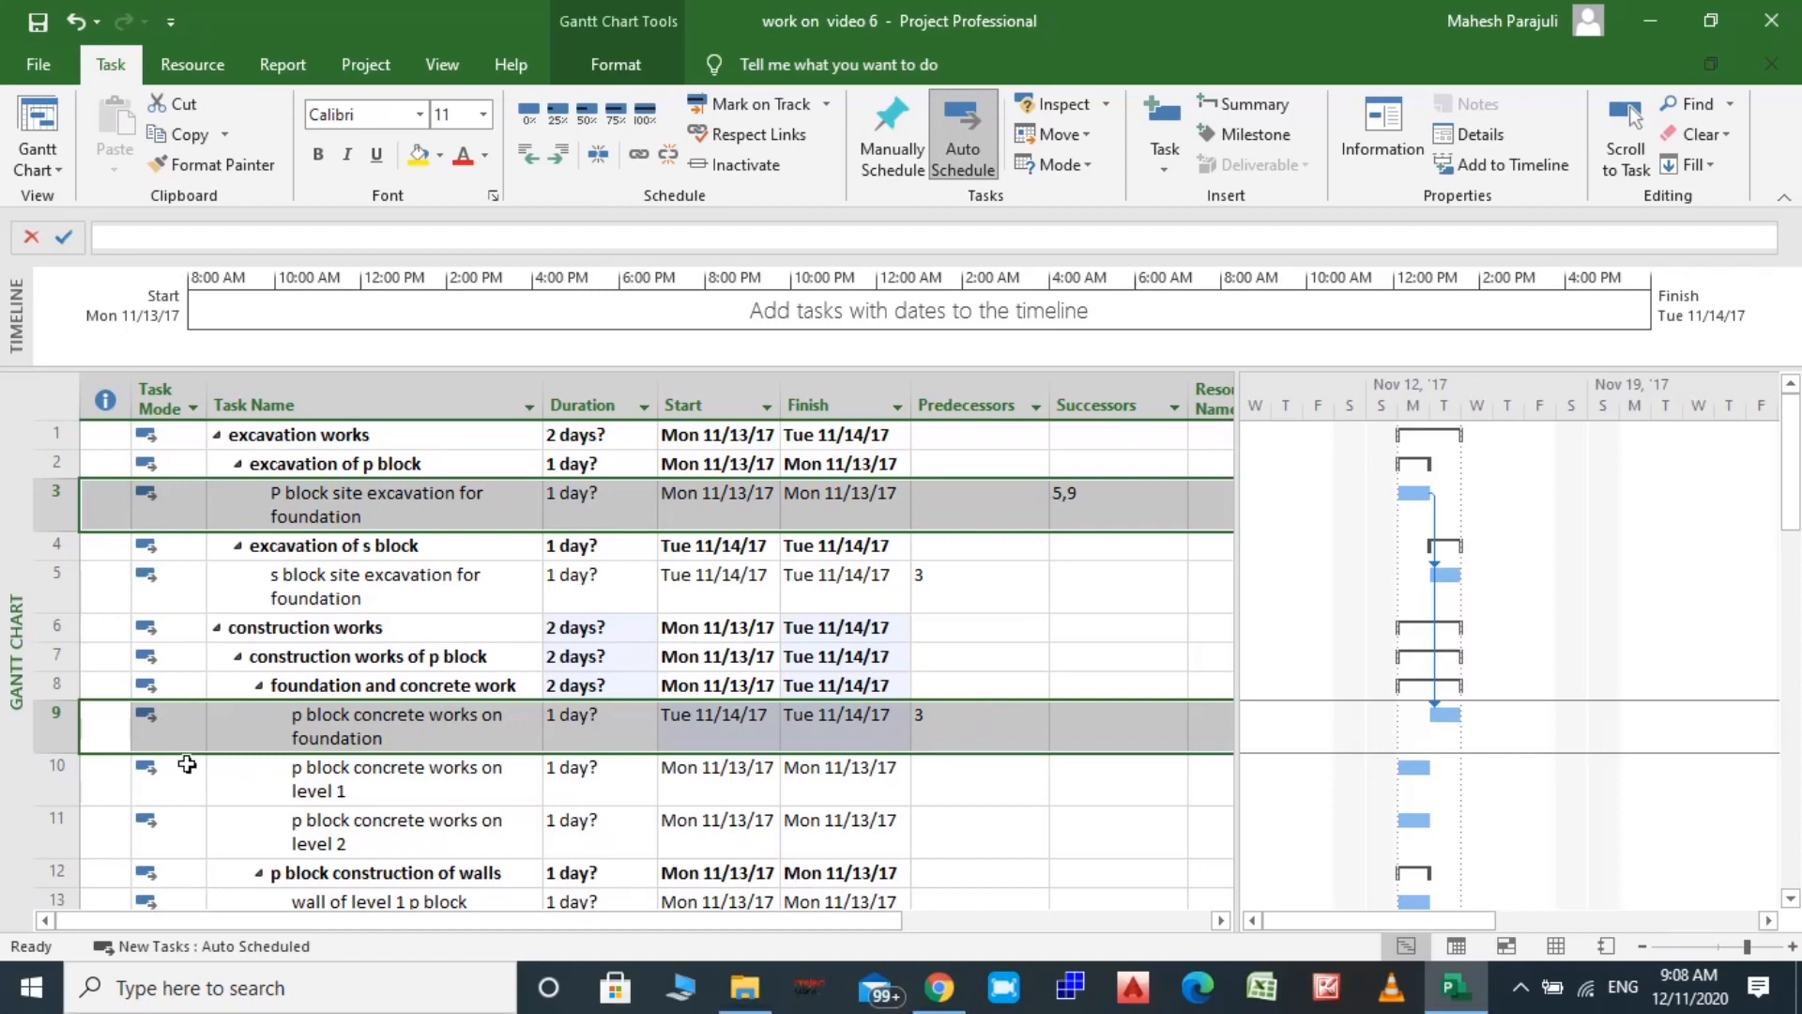
# Link the p block concrete works in sequence, from foundation to level 1 and from level 1 to level 2
pyautogui.click(48, 782)
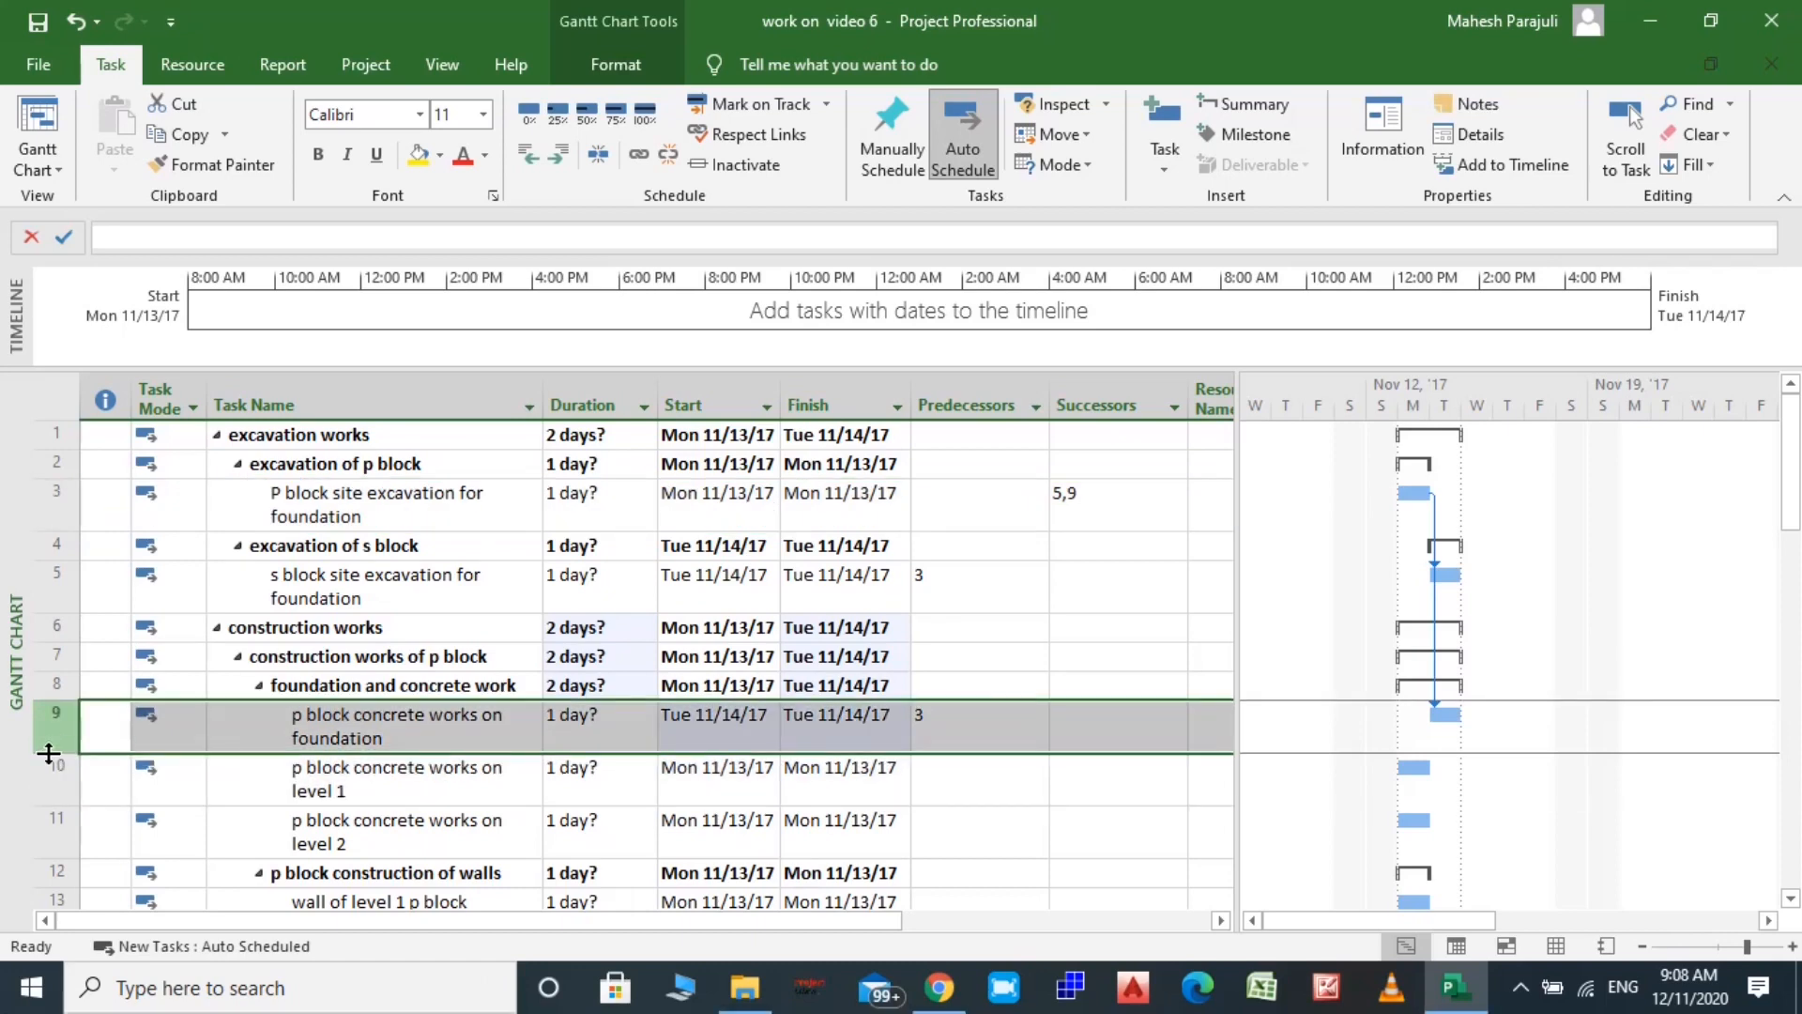
pyautogui.moveTo(48, 742); pyautogui.dragTo(58, 768)
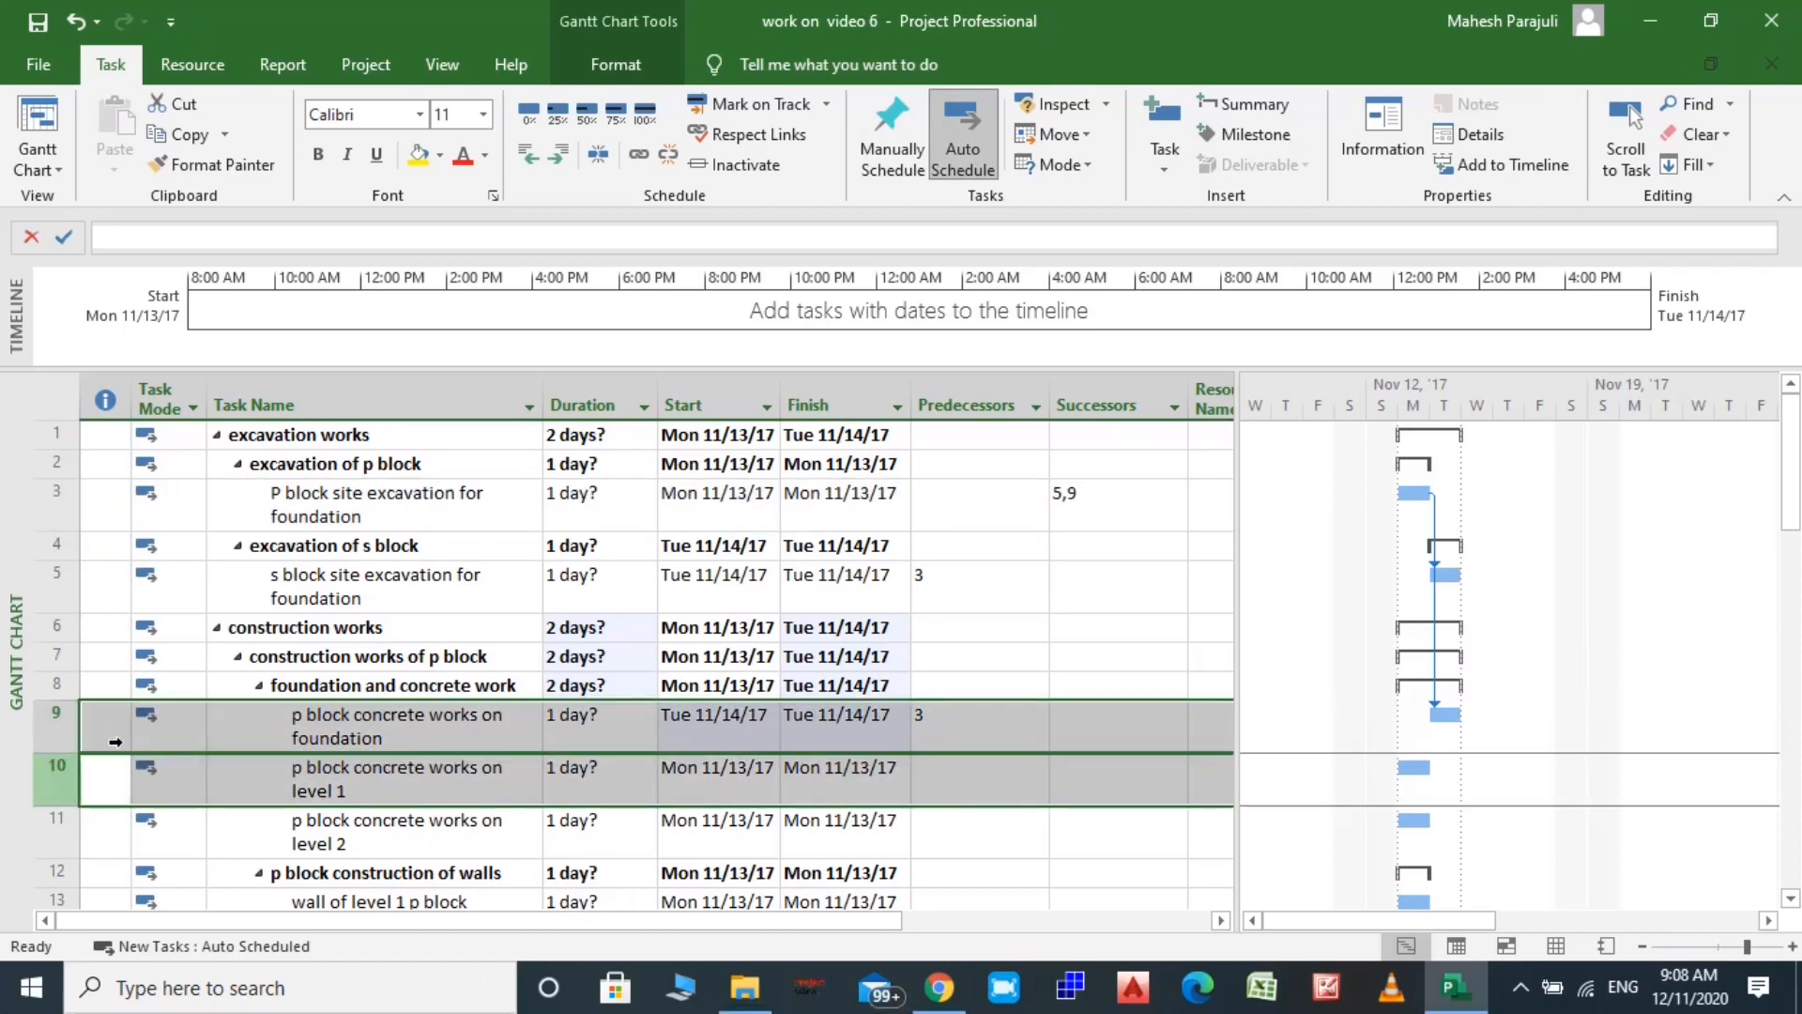
pyautogui.click(636, 156)
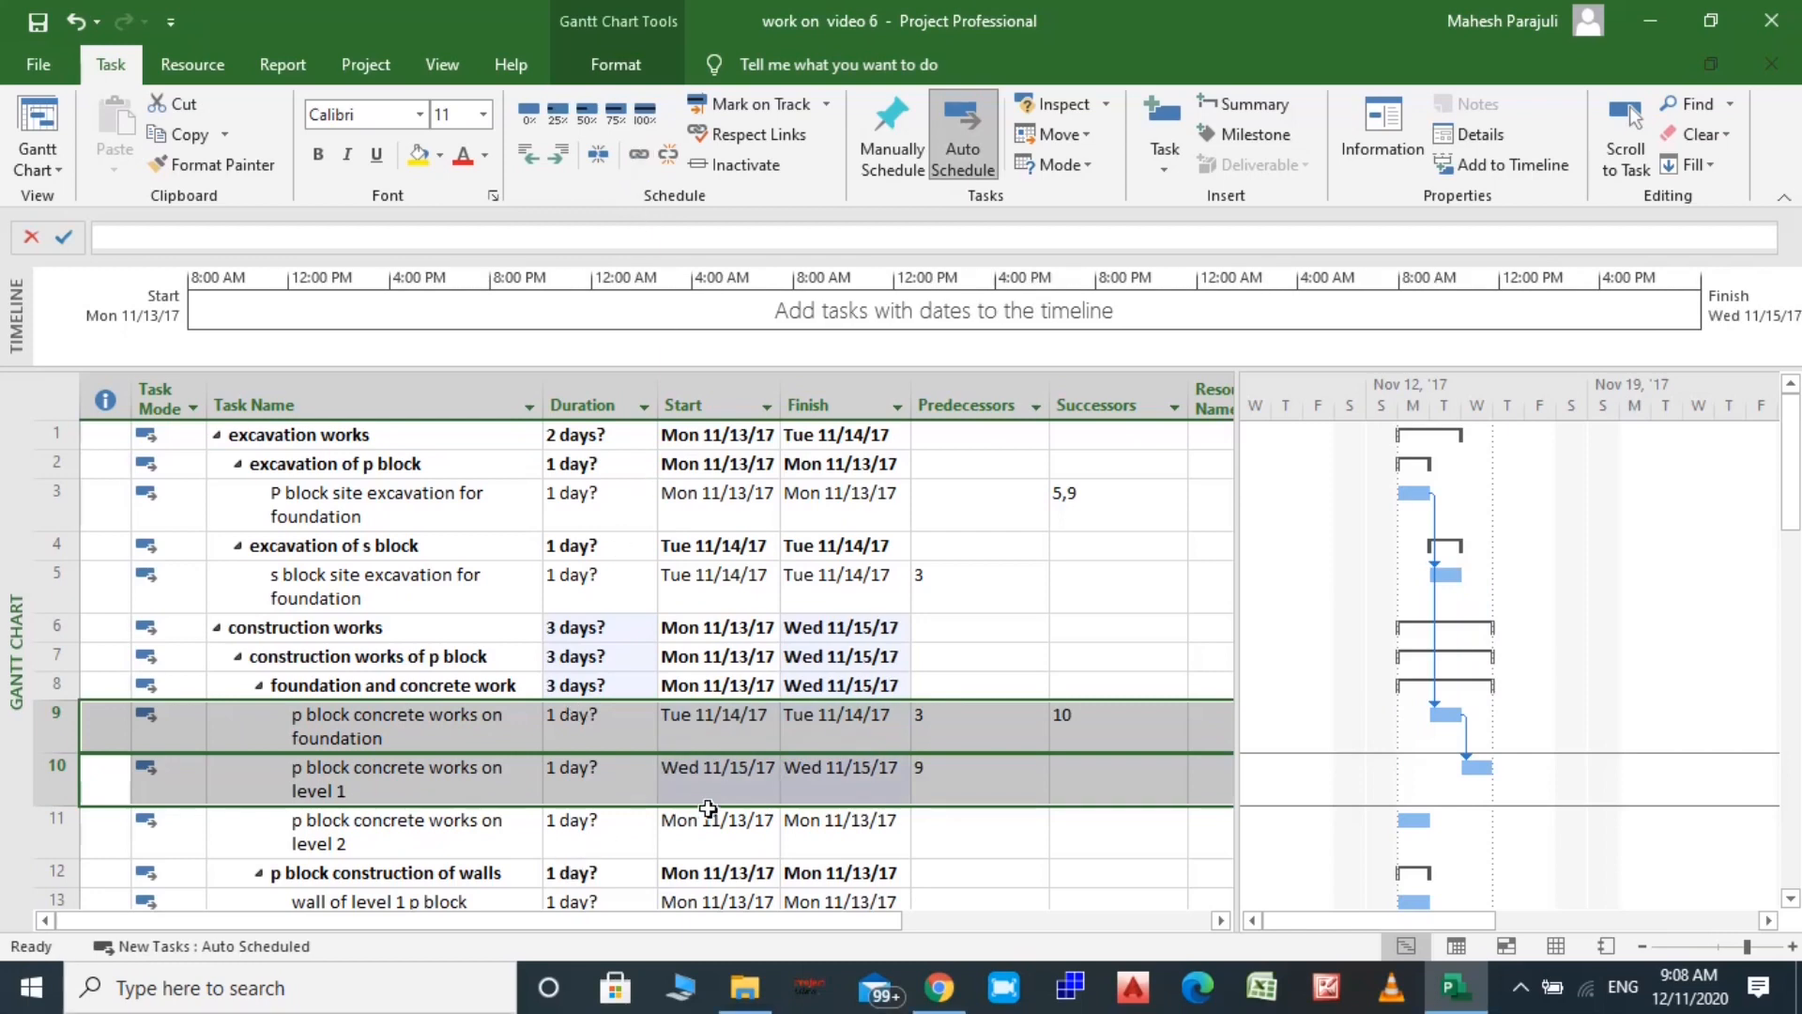
pyautogui.click(54, 839)
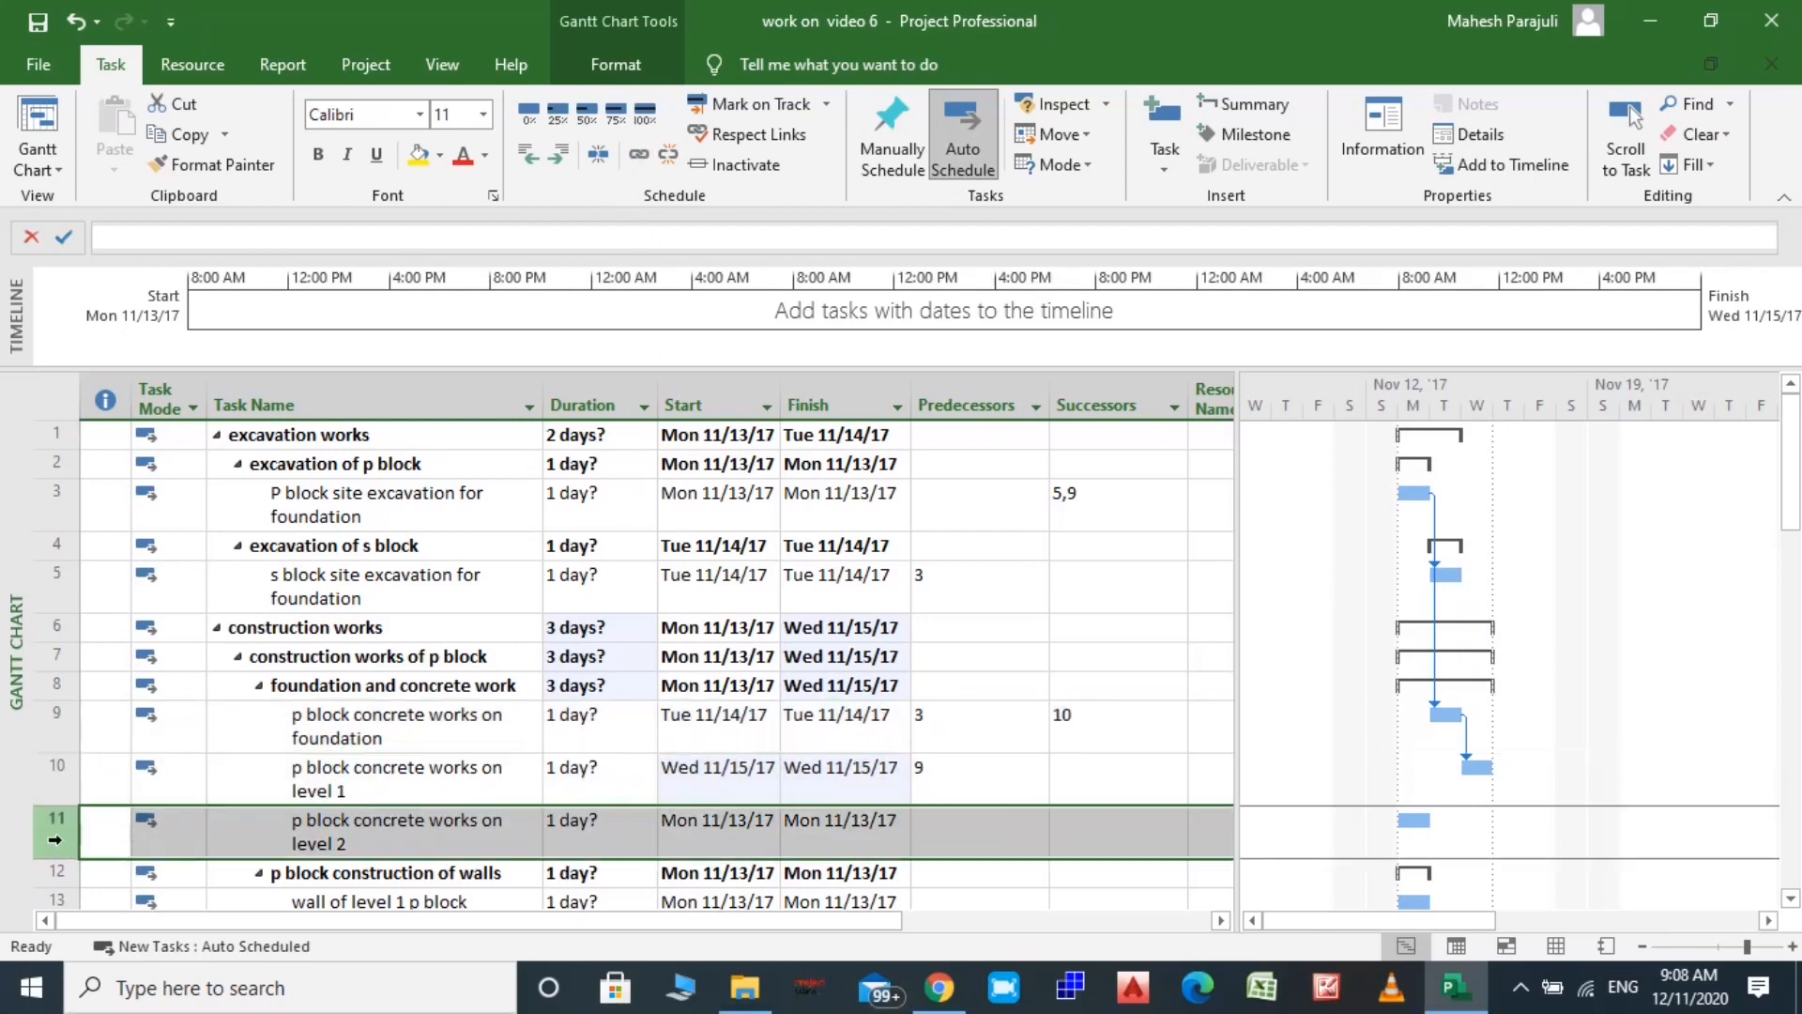
pyautogui.click(53, 799)
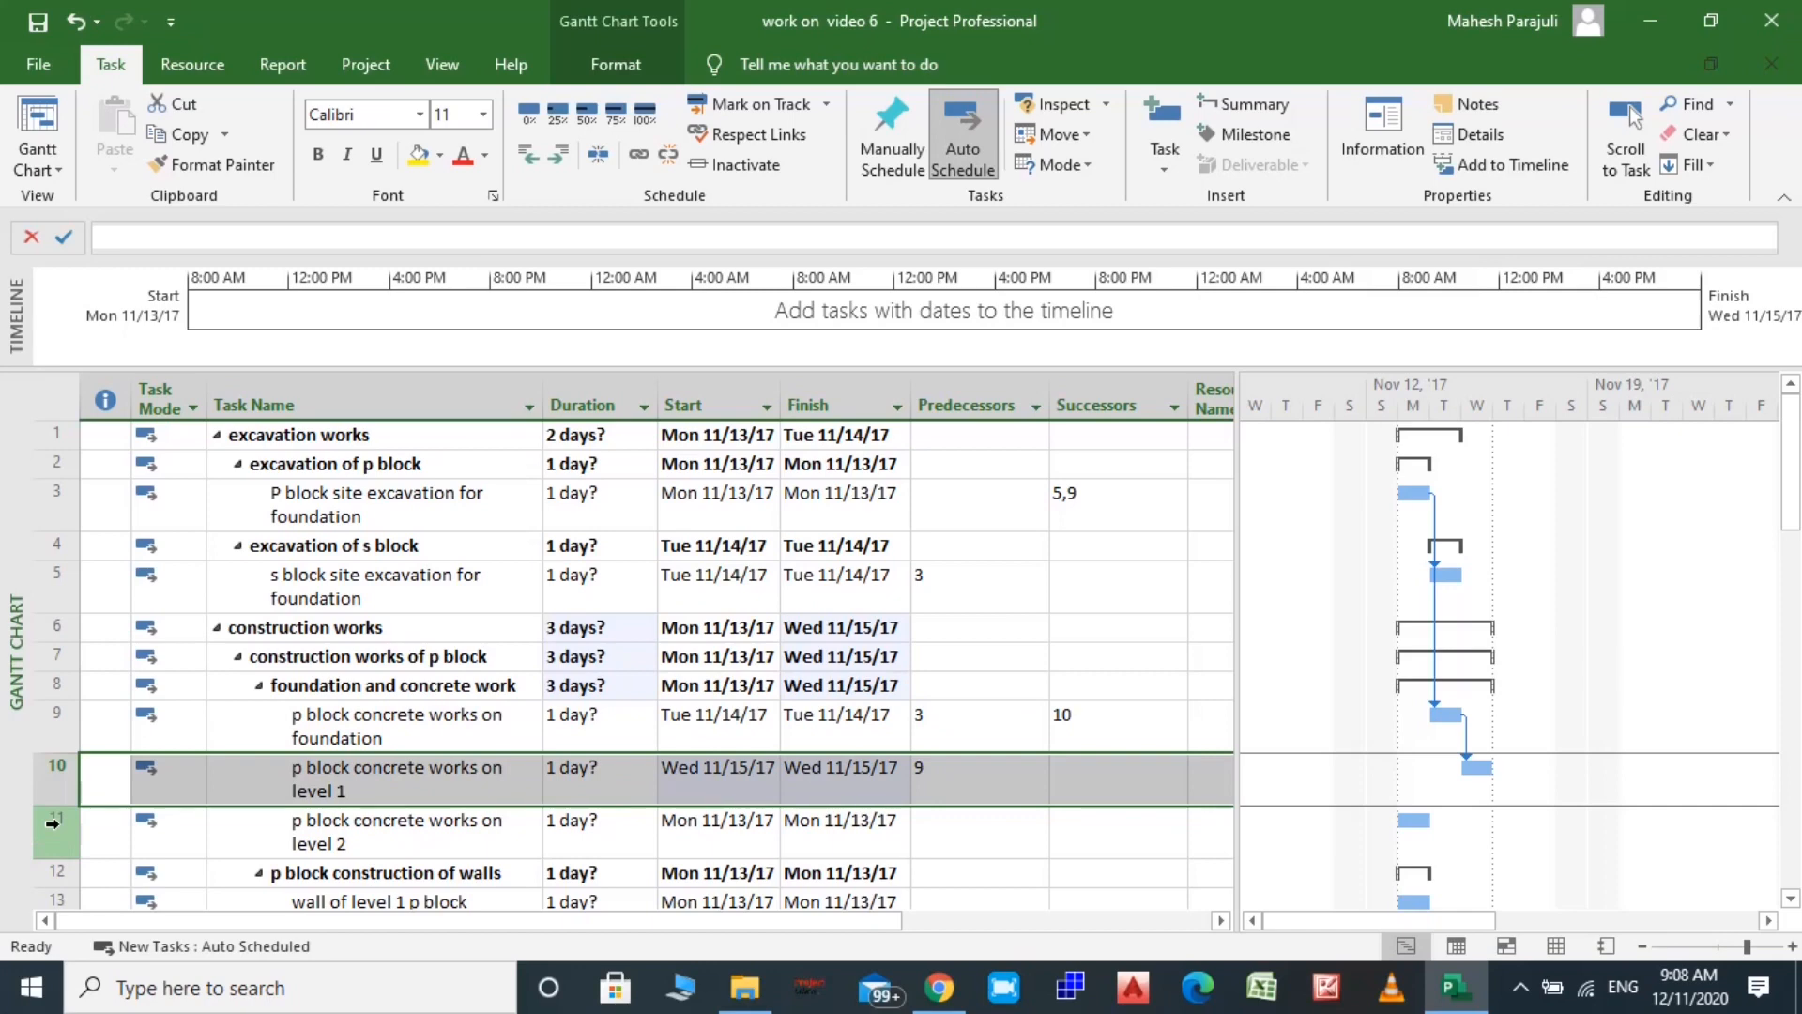
pyautogui.keyDown('shift'); pyautogui.click(53, 822); pyautogui.keyUp('shift')
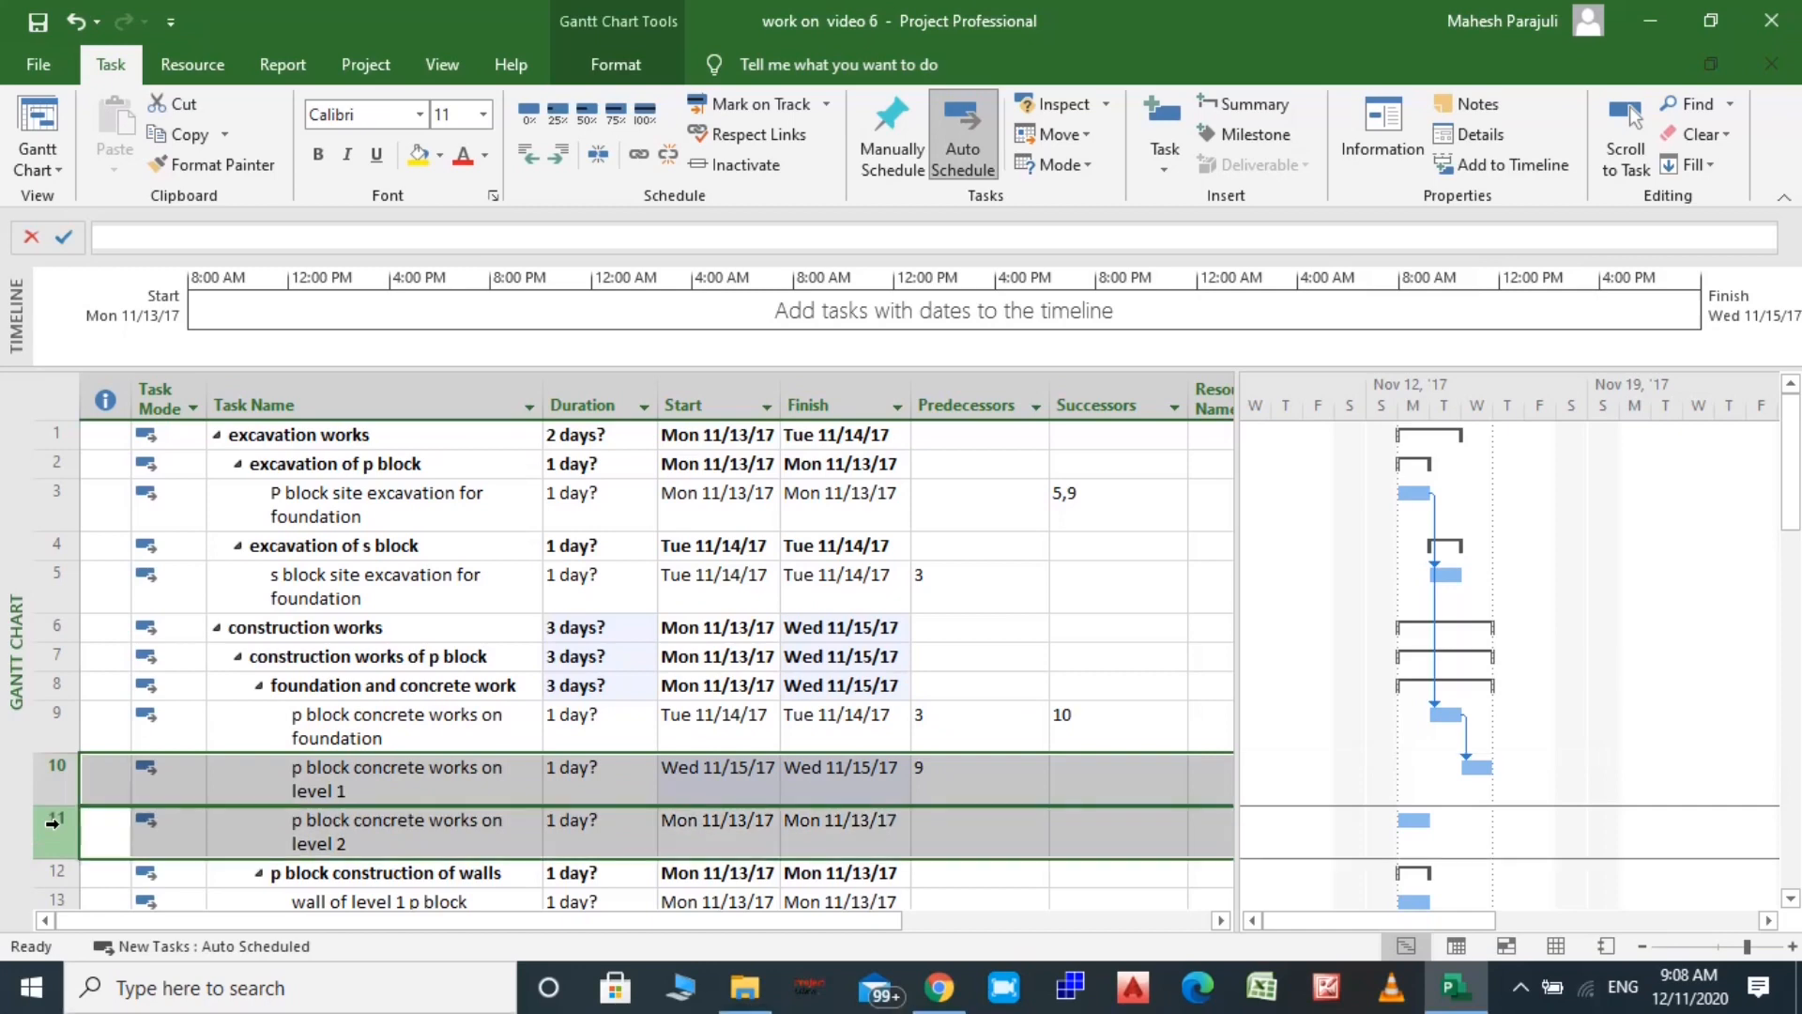
pyautogui.click(638, 158)
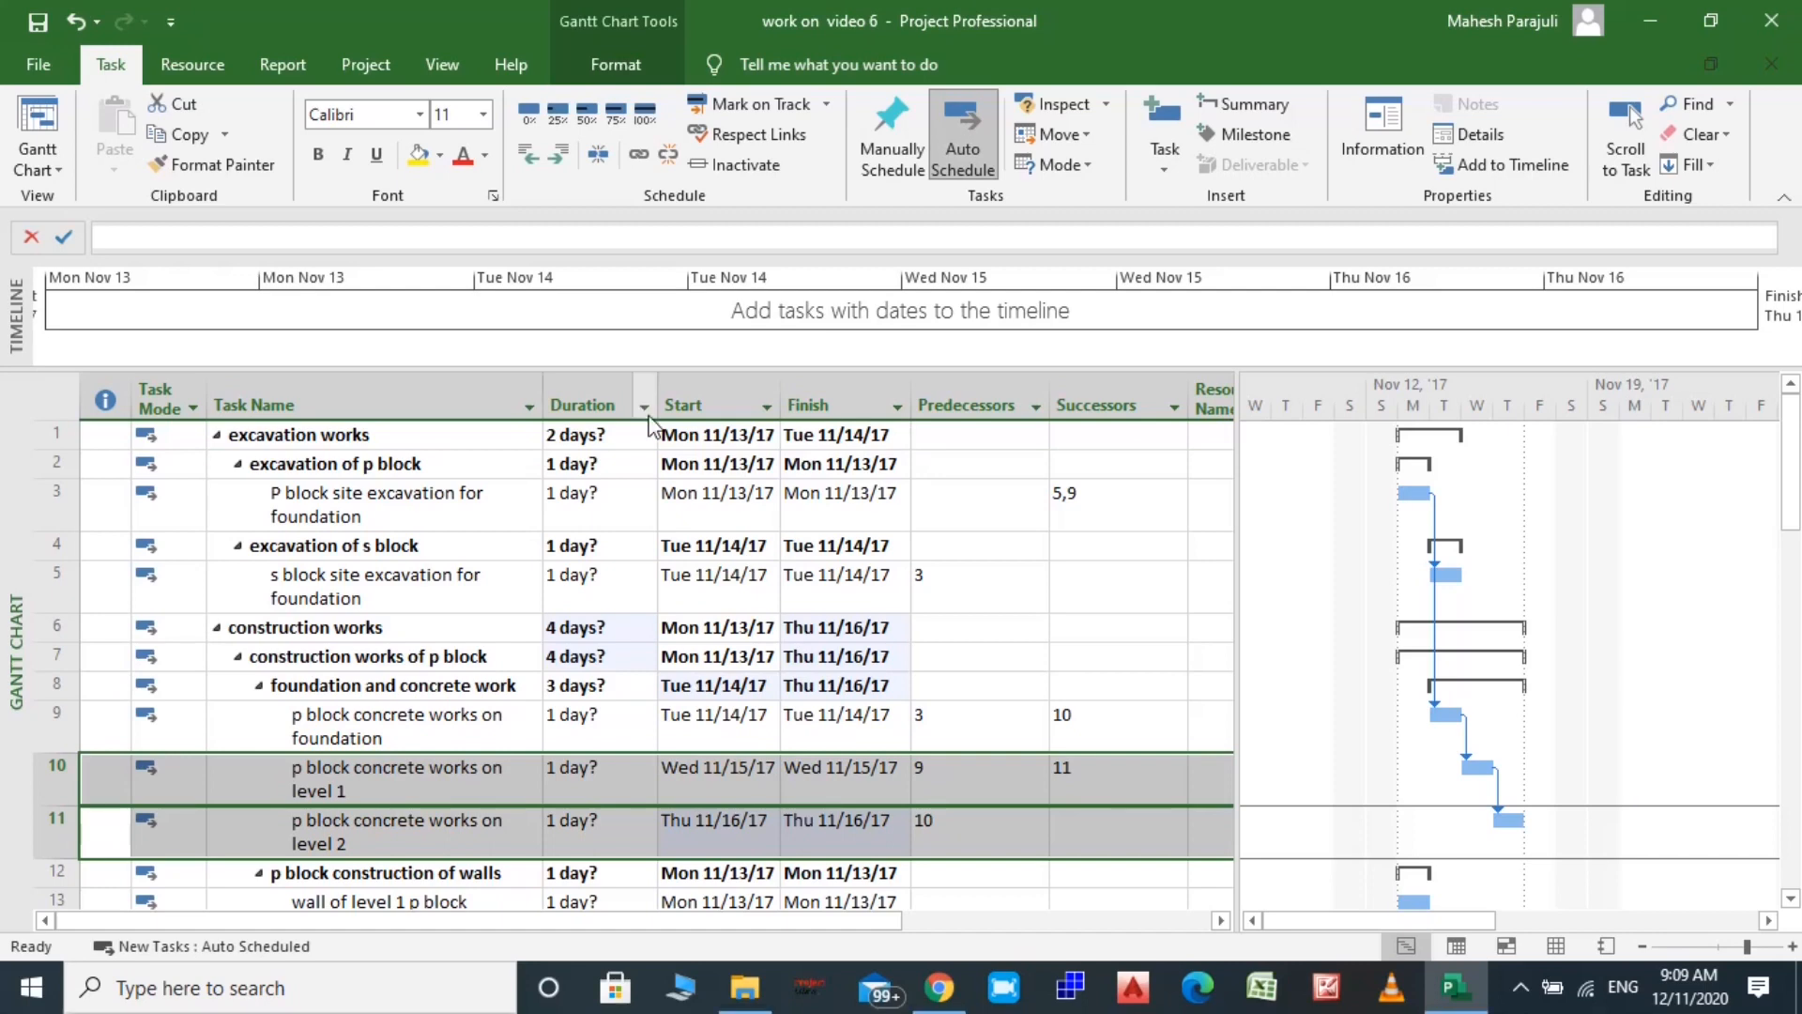
# Link p block concrete works on level 1 to the wall of level 1 p block task as its successor
pyautogui.scroll(-1, 632, 656)
pyautogui.scroll(-1, 632, 656)
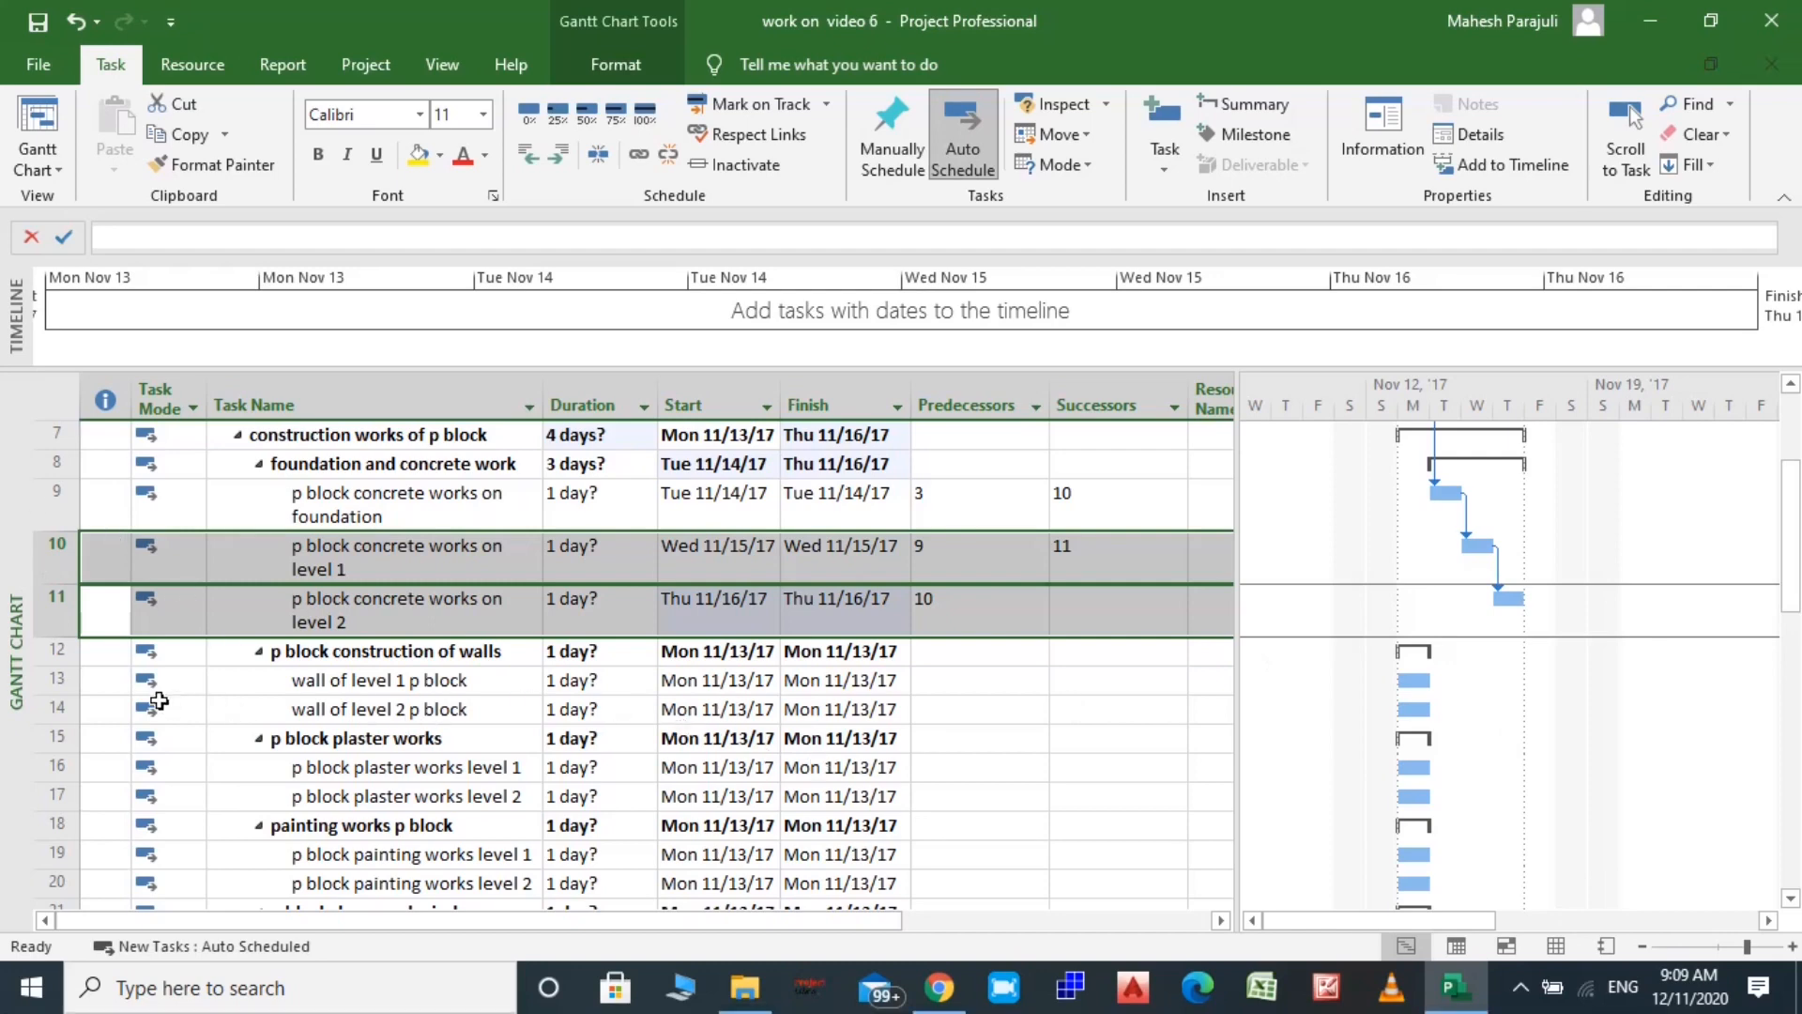
pyautogui.click(55, 680)
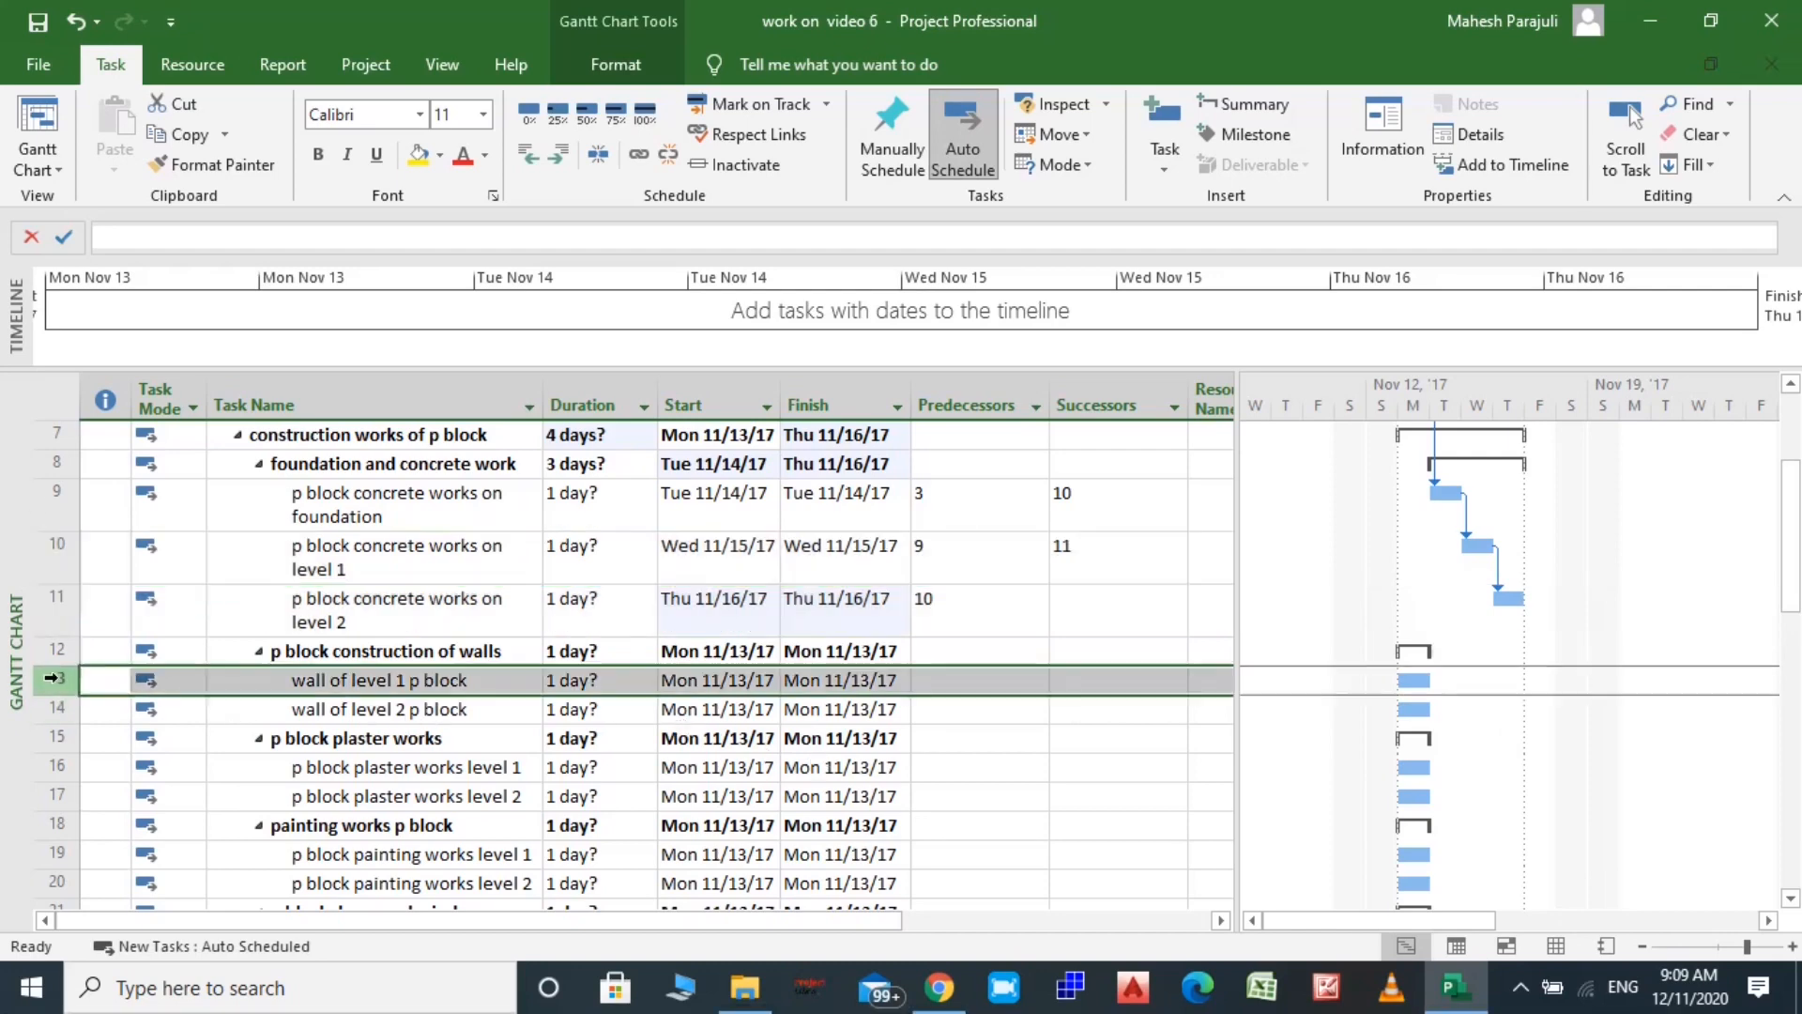
pyautogui.click(47, 567)
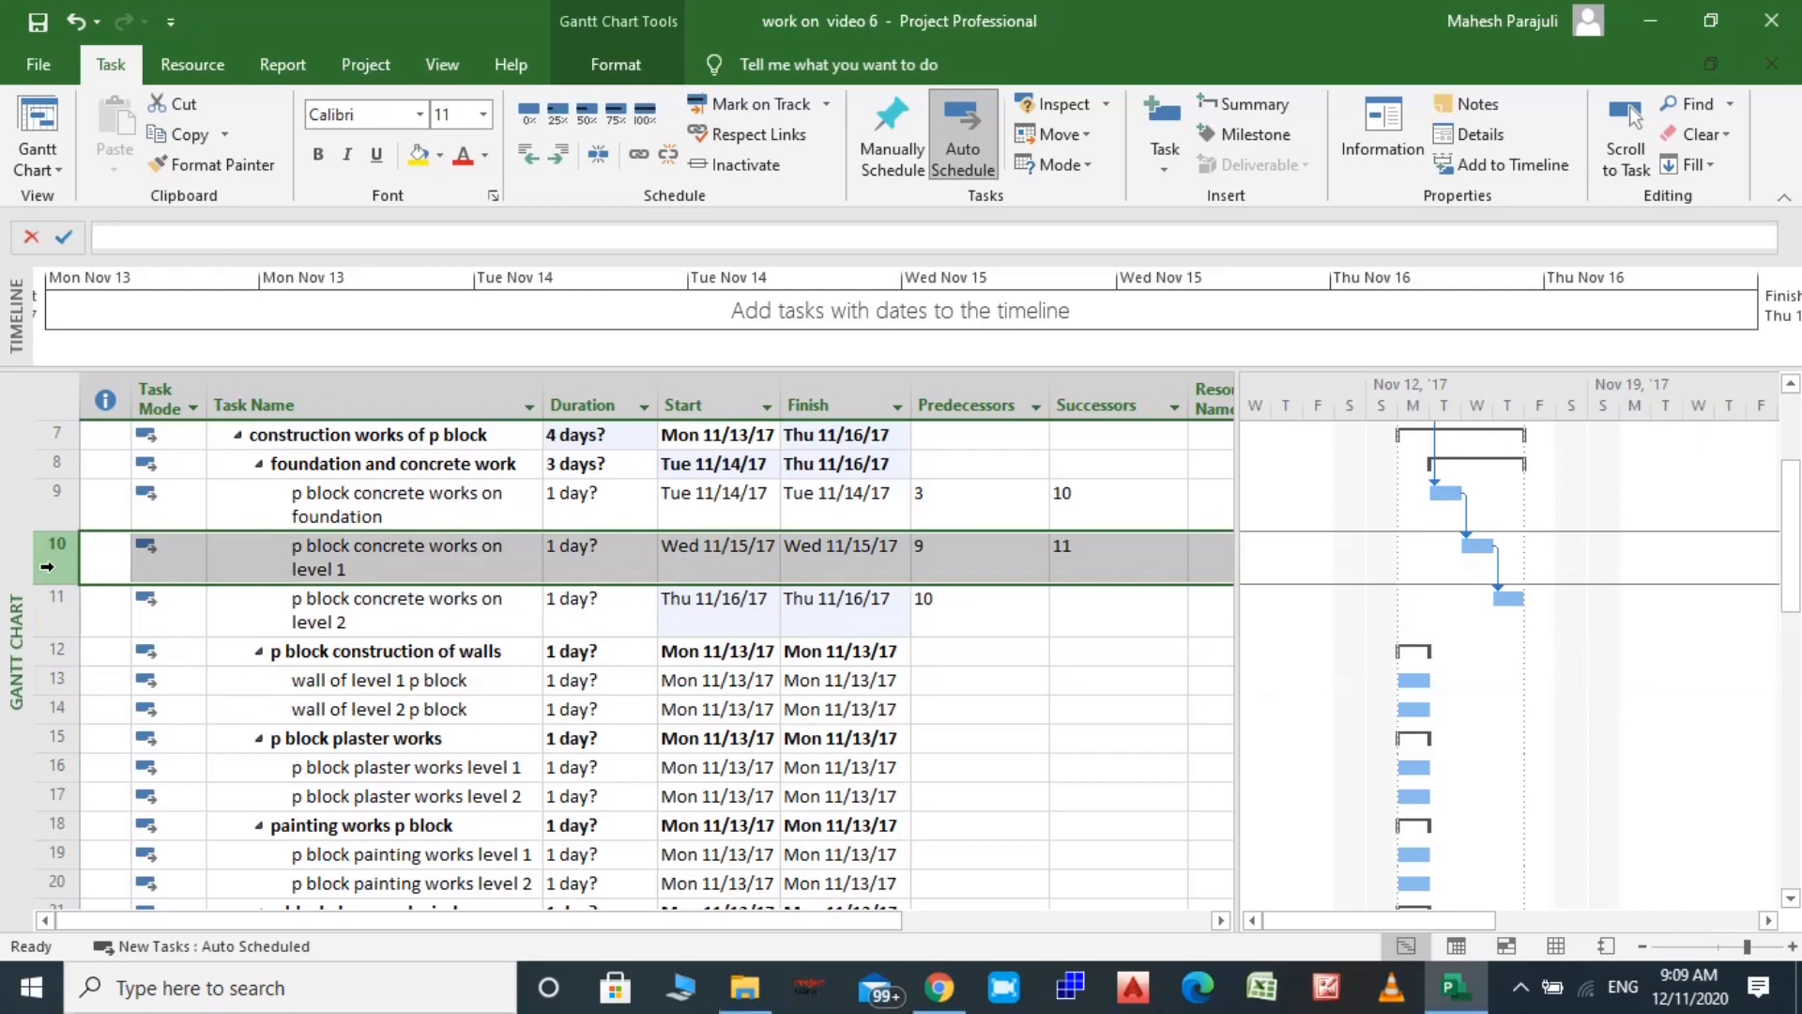
pyautogui.keyDown('ctrl'); pyautogui.click(64, 677); pyautogui.keyUp('ctrl')
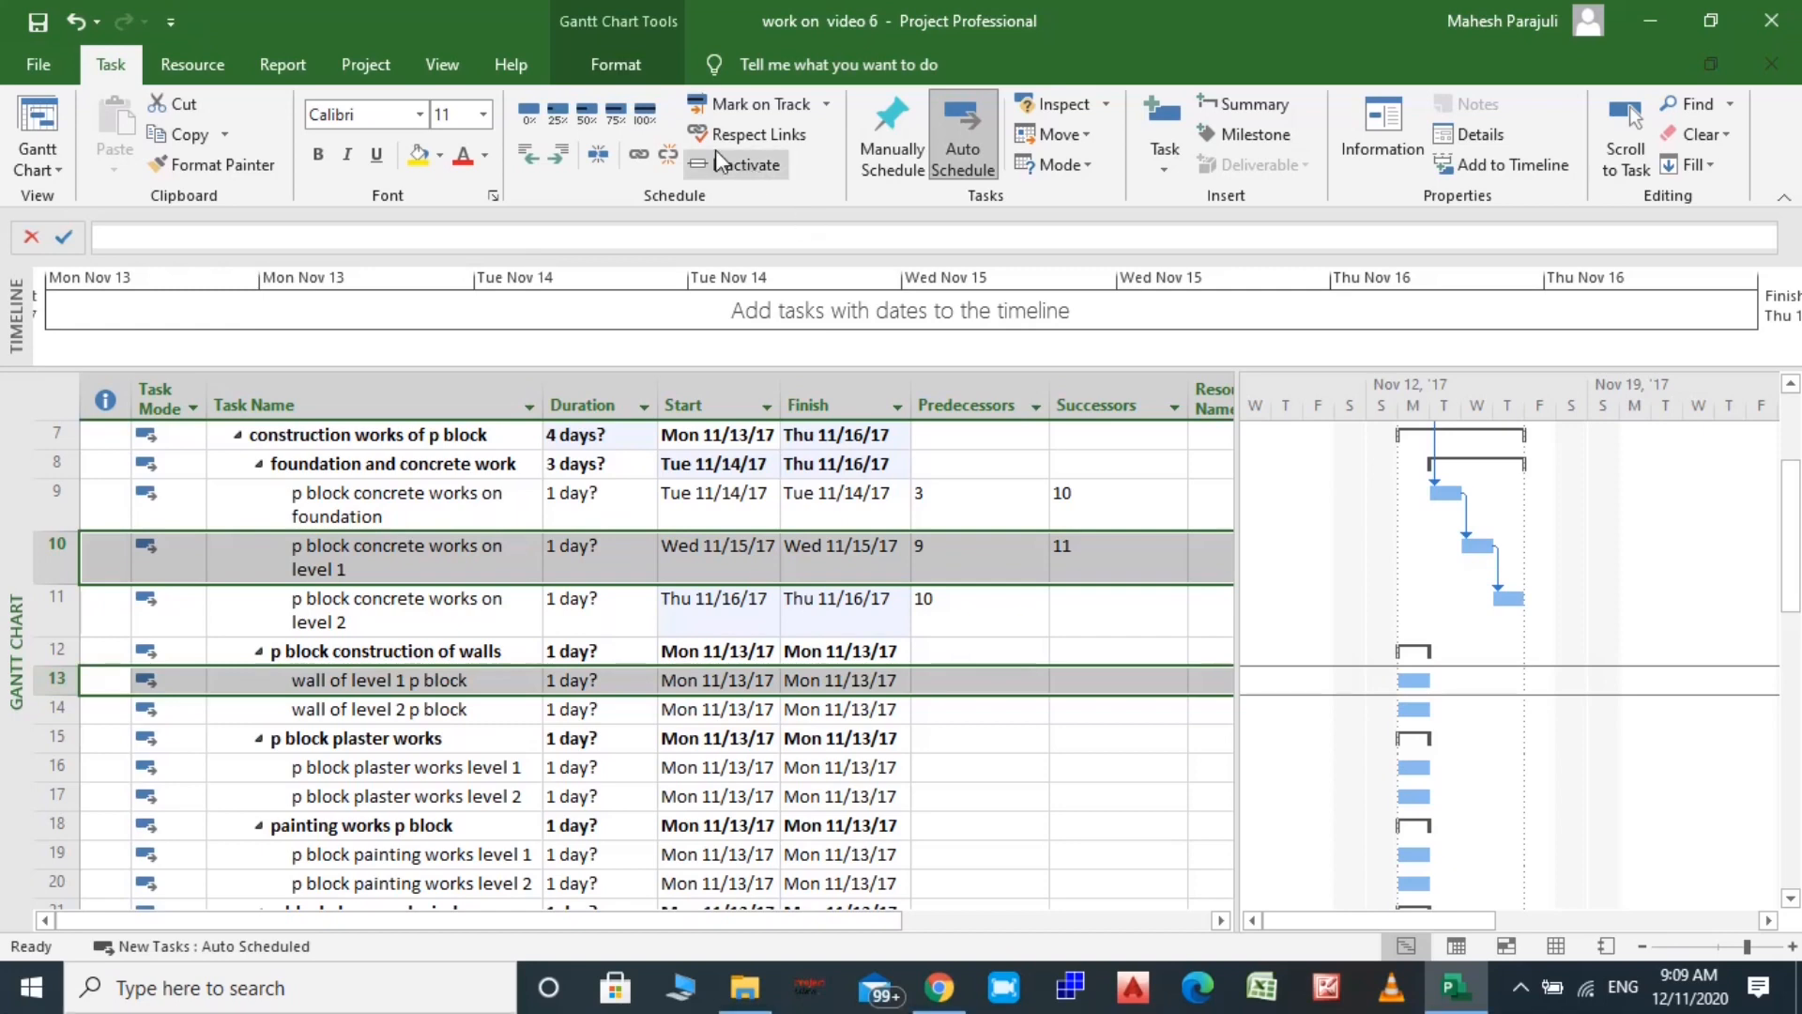
pyautogui.click(639, 155)
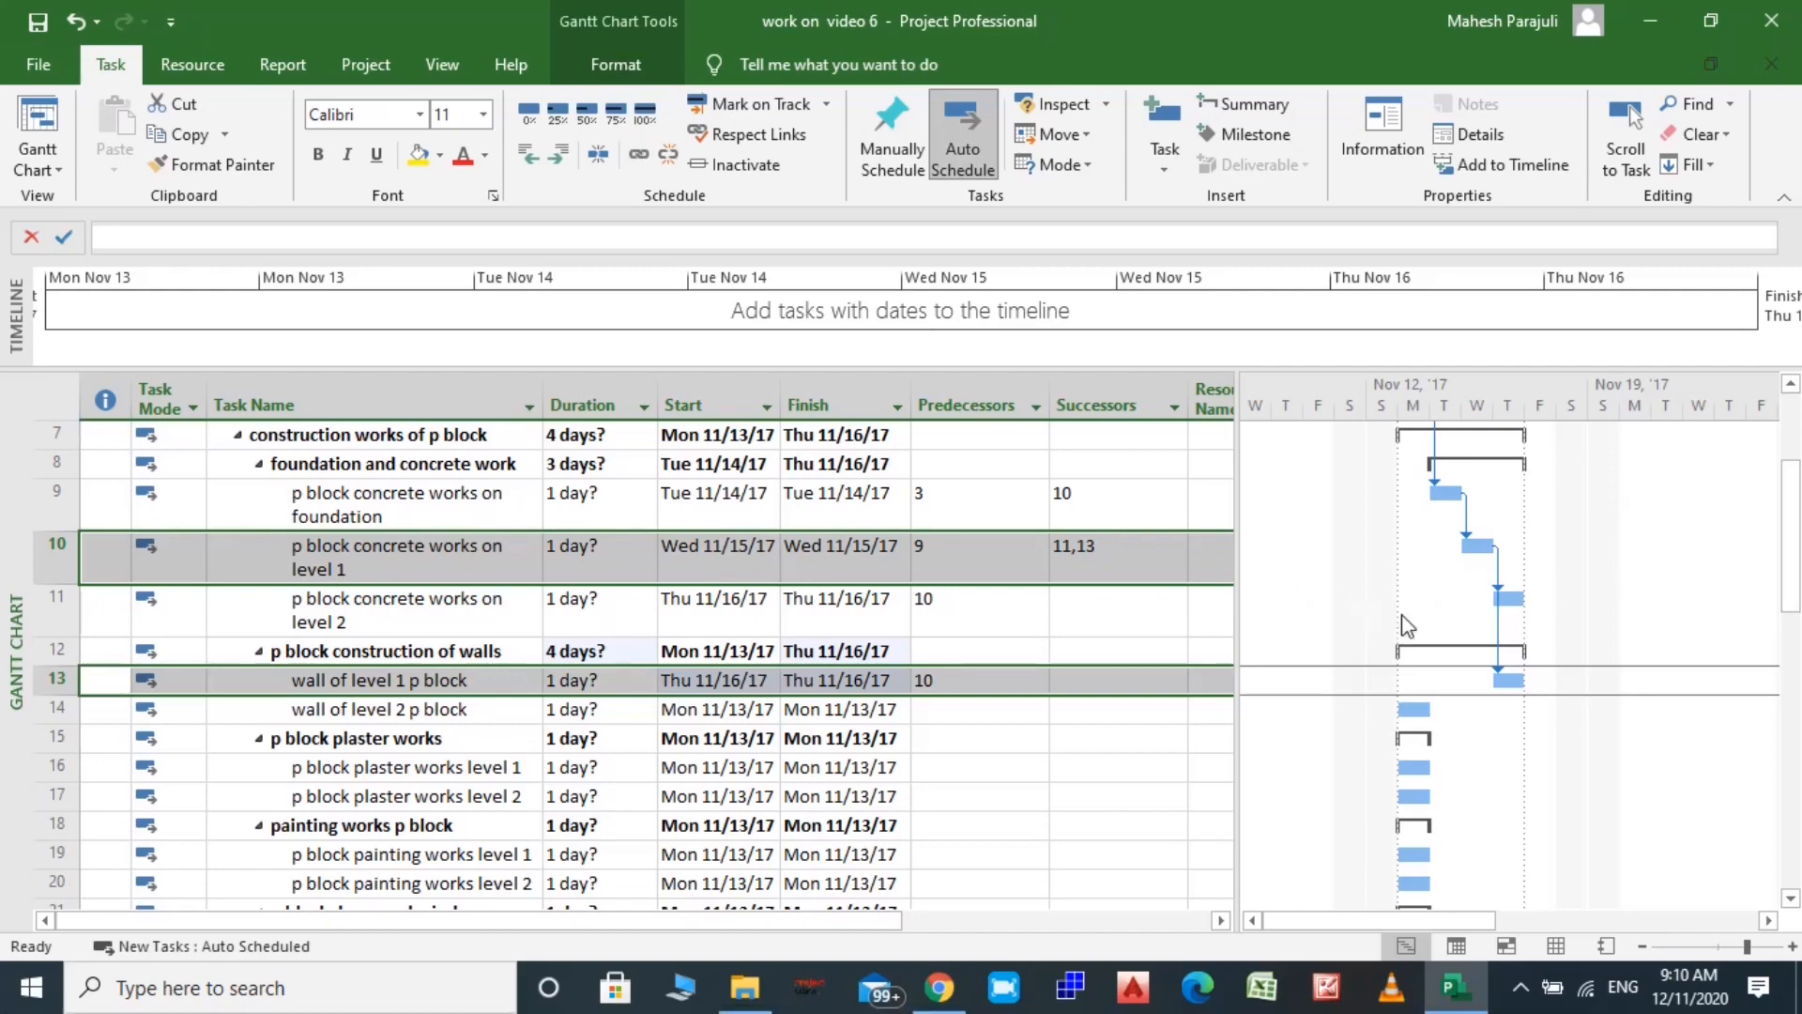
# Change the dependency between level 1 concrete works and the level 1 p block wall to Start-to-Start (SS) with a 10-day lag
pyautogui.doubleClick(1500, 632)
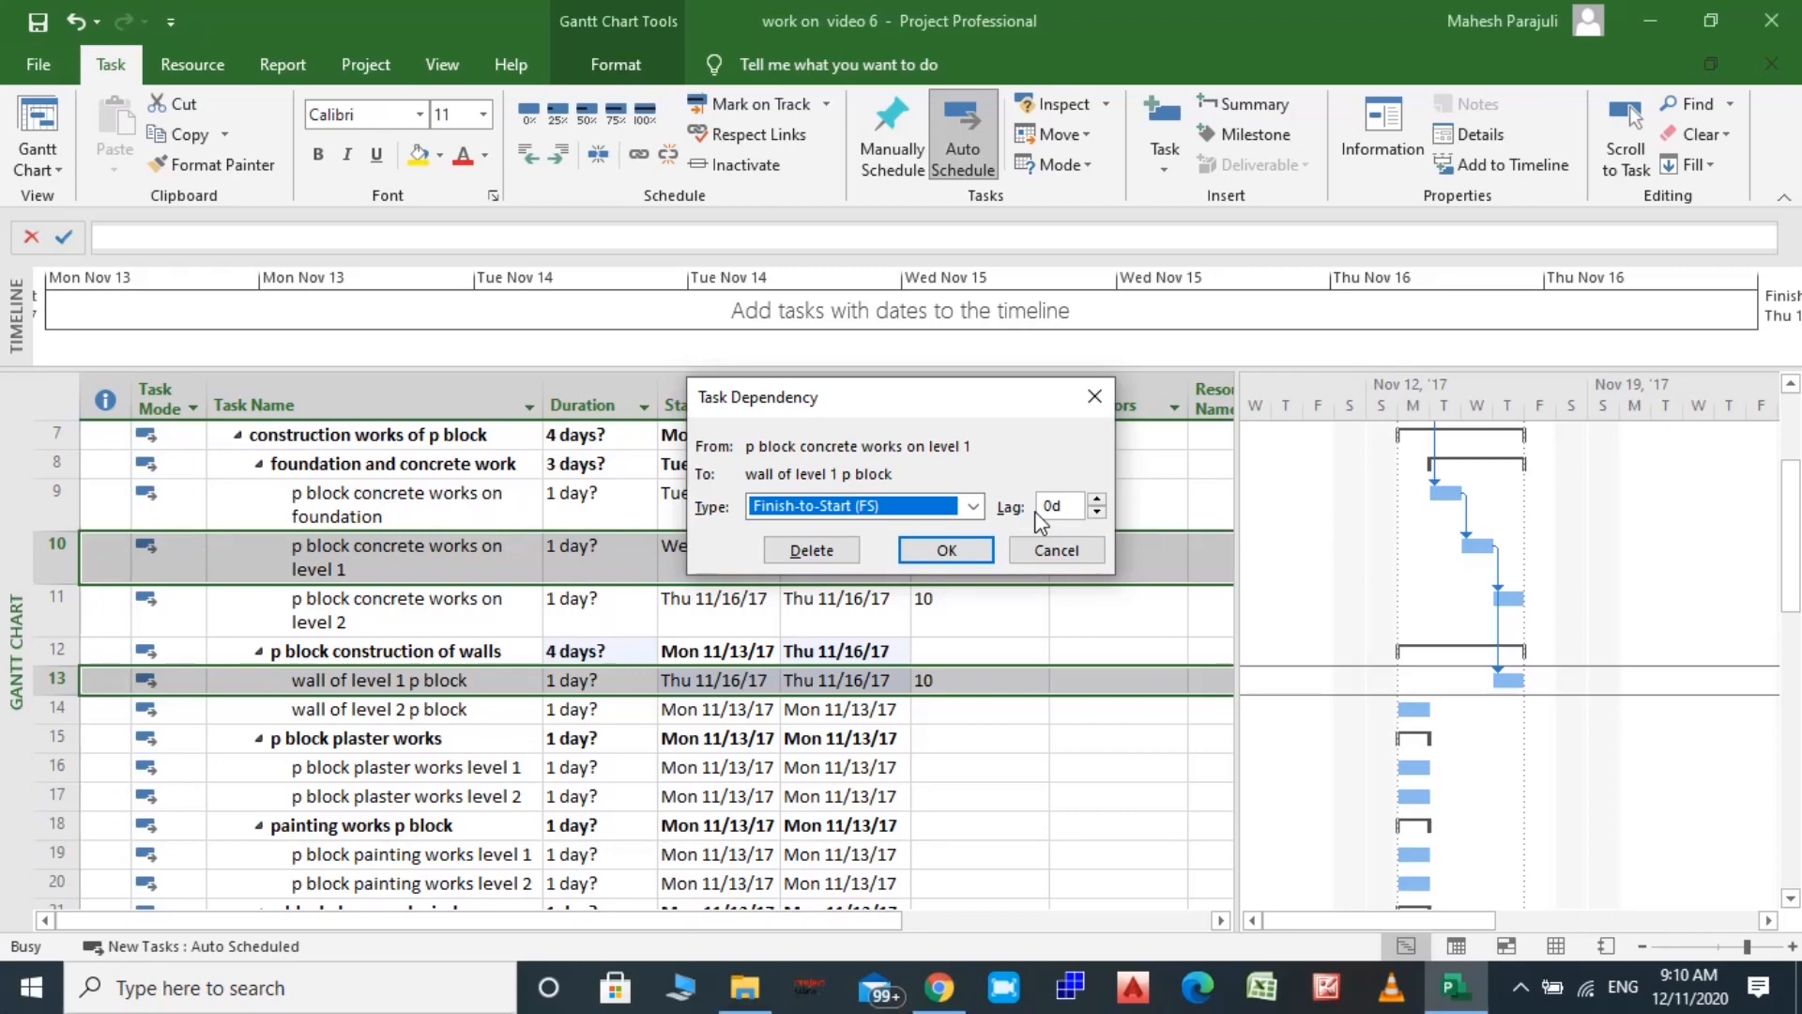
pyautogui.click(975, 505)
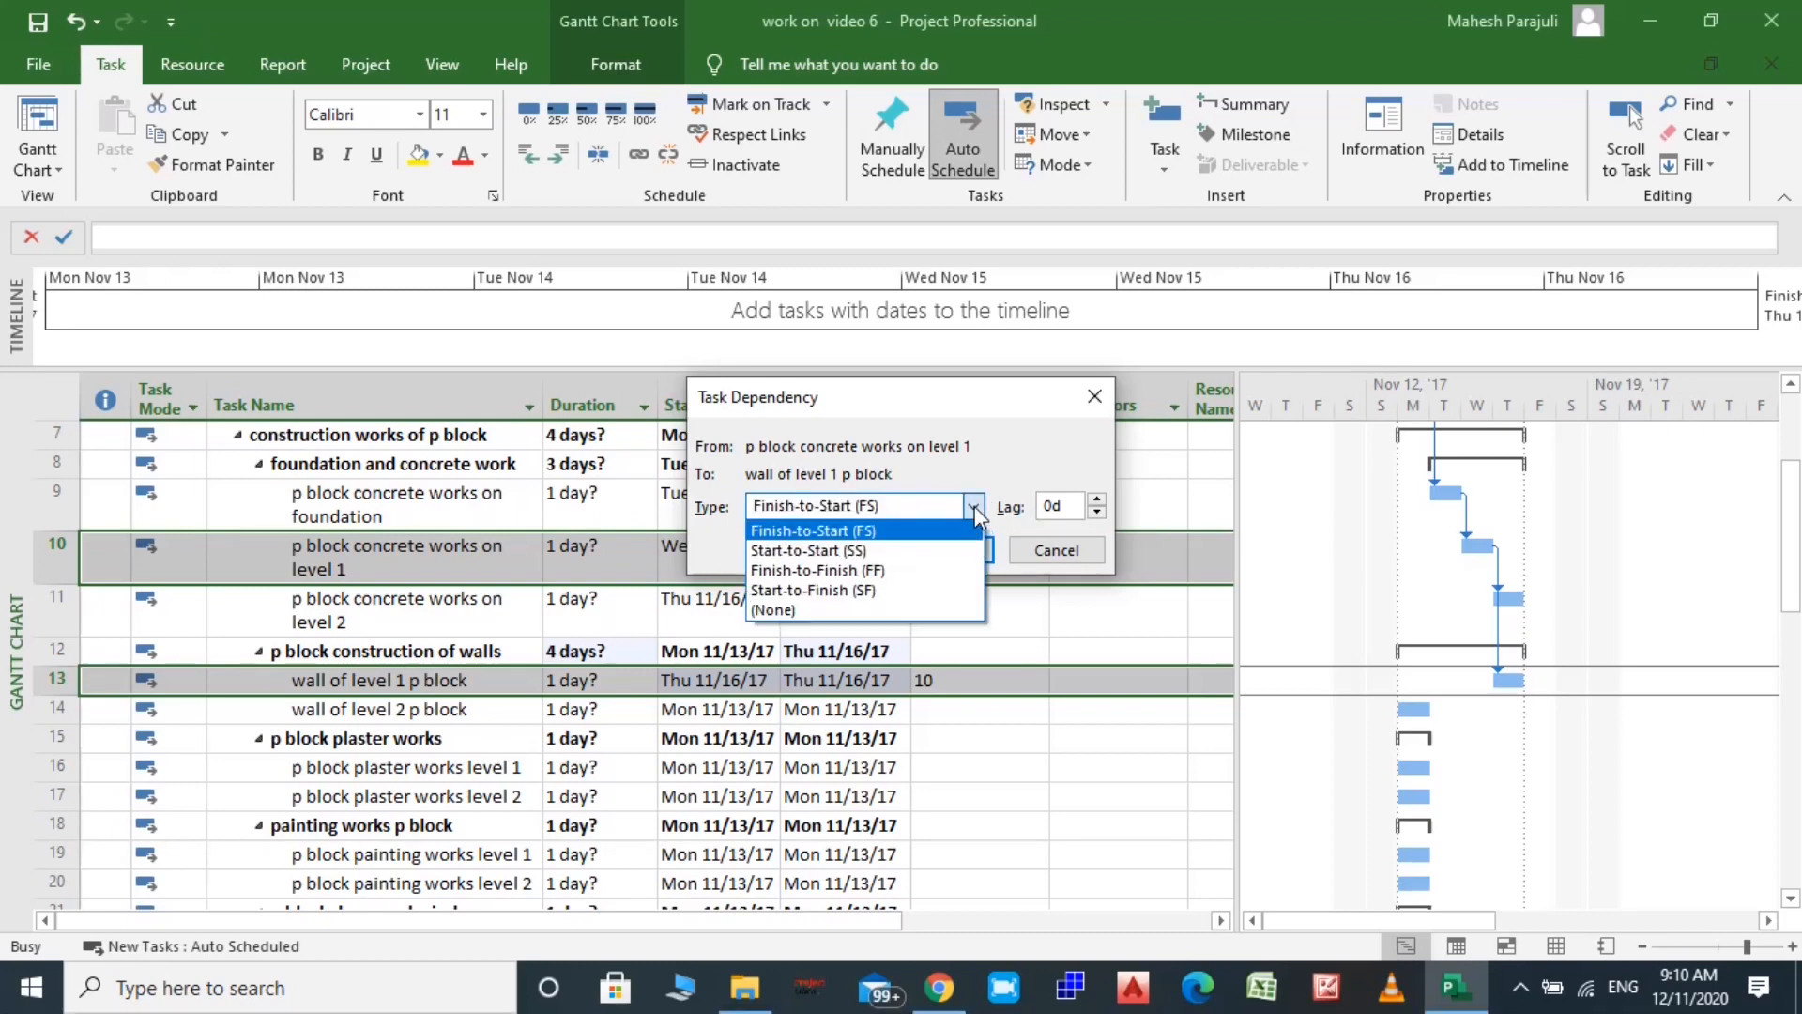
pyautogui.click(932, 554)
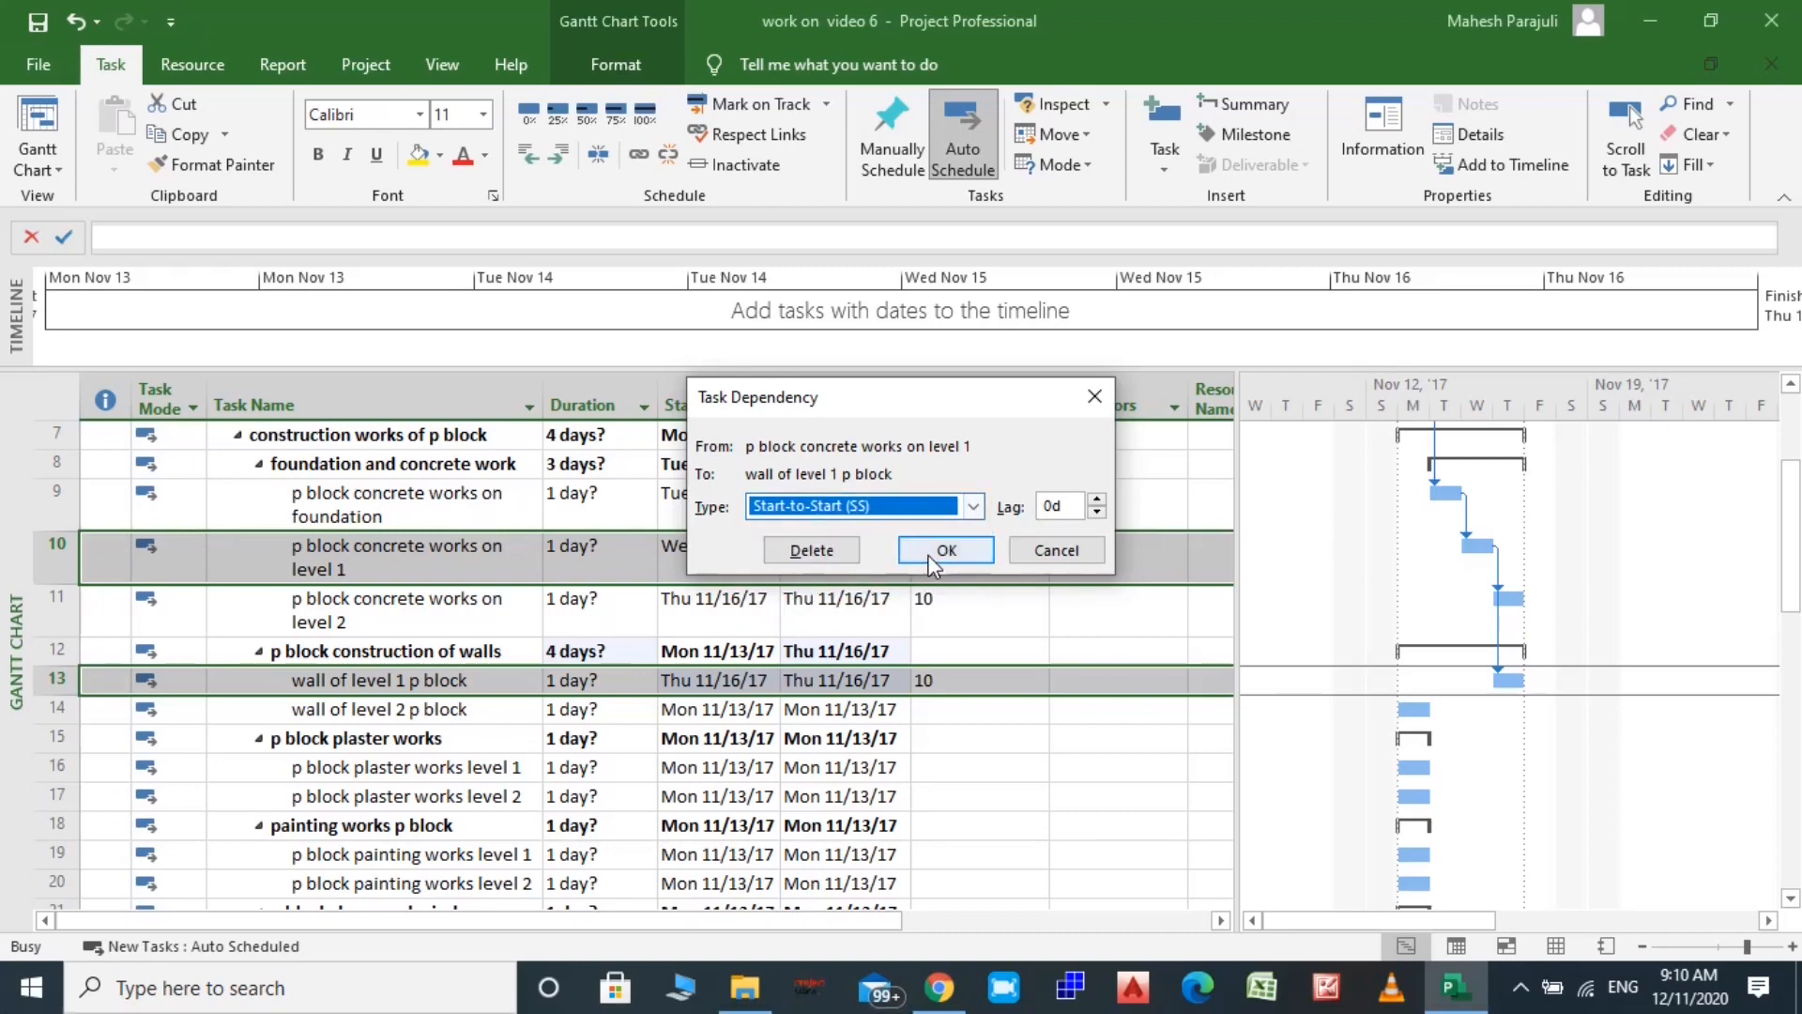
pyautogui.click(1071, 508)
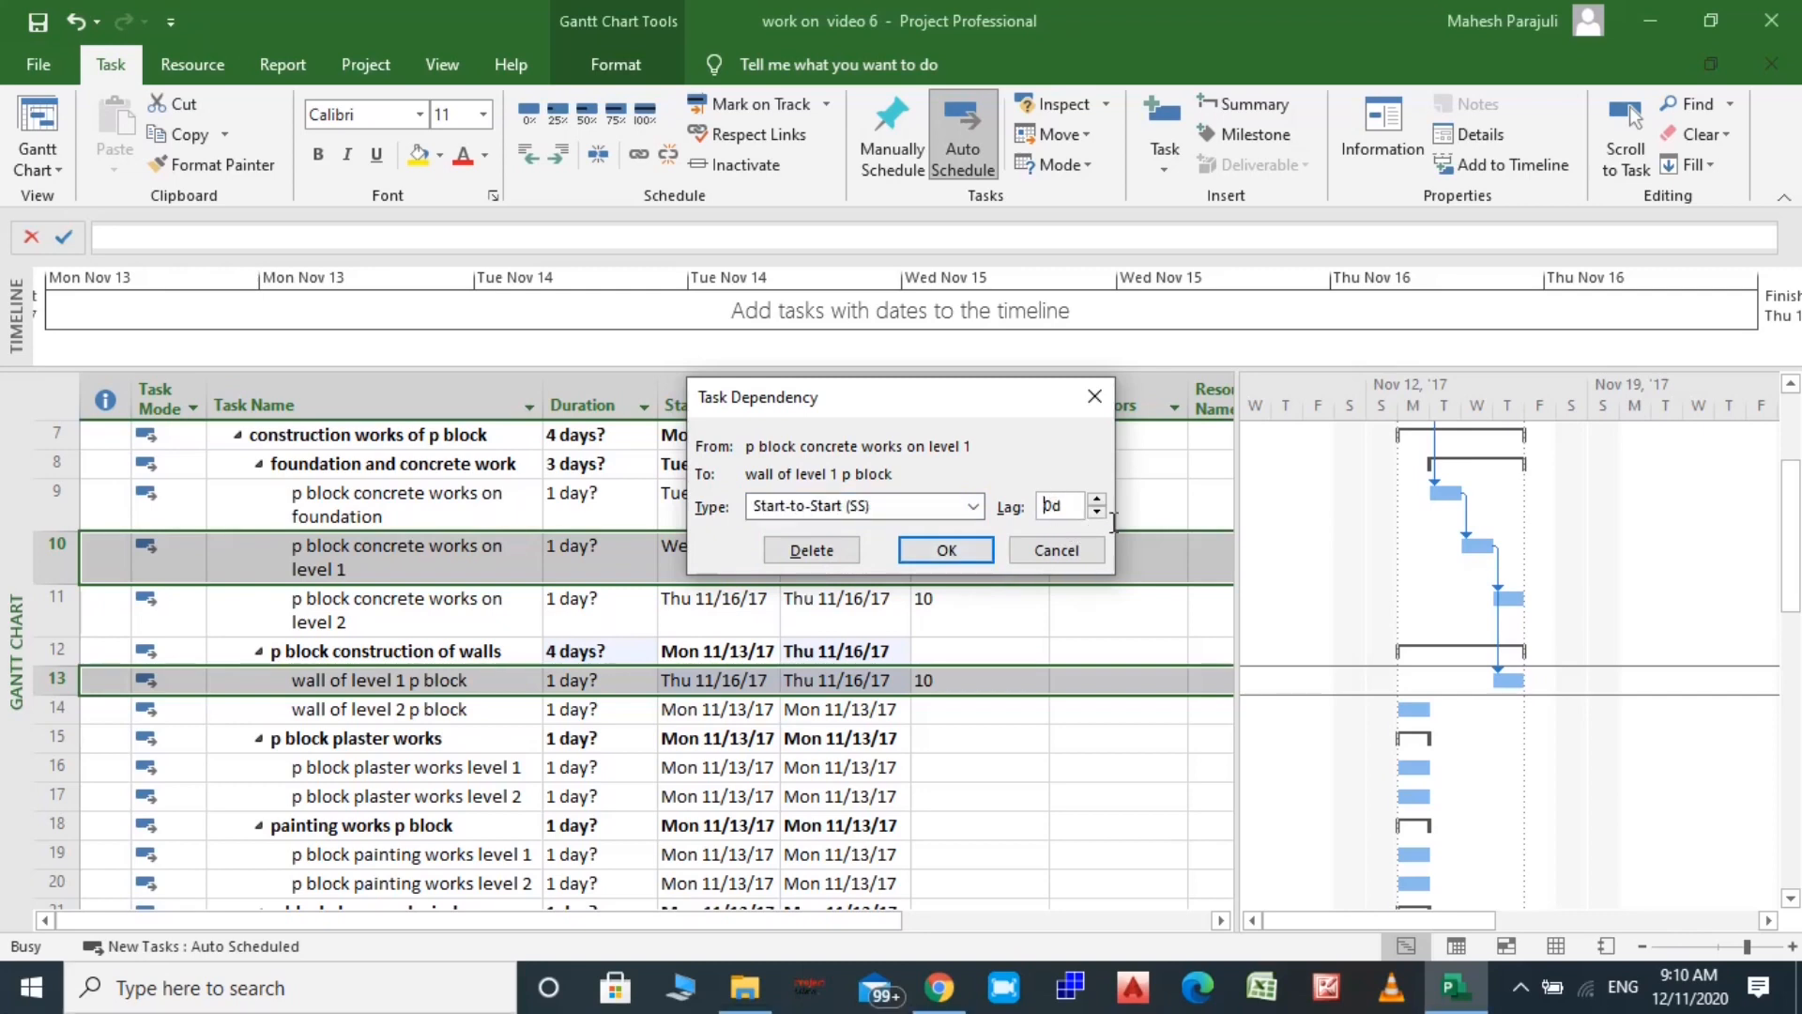
pyautogui.press('Delete')
pyautogui.write('10')
pyautogui.press('BackSpace')
pyautogui.press('BackSpace')
pyautogui.press('BackSpace')
pyautogui.write('10')
pyautogui.click(946, 550)
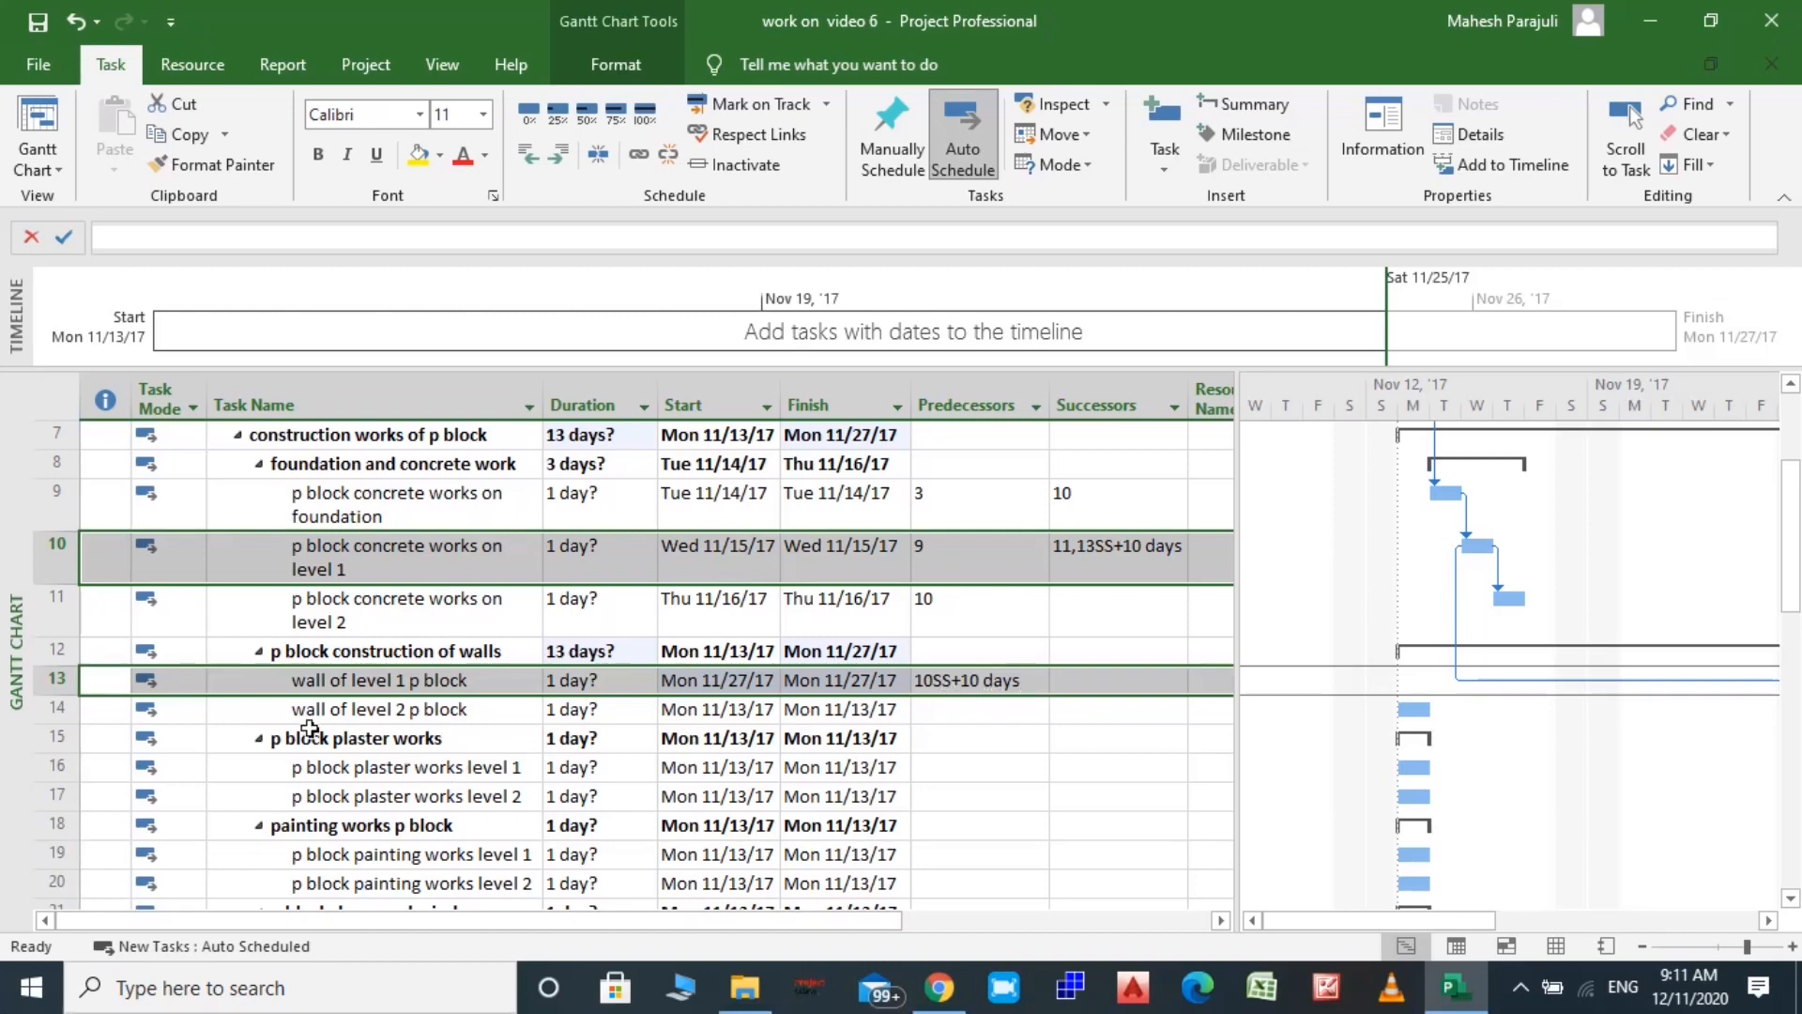
# Link the wall of level 1 p block task to the wall of level 2 p block as its successor
pyautogui.click(47, 716)
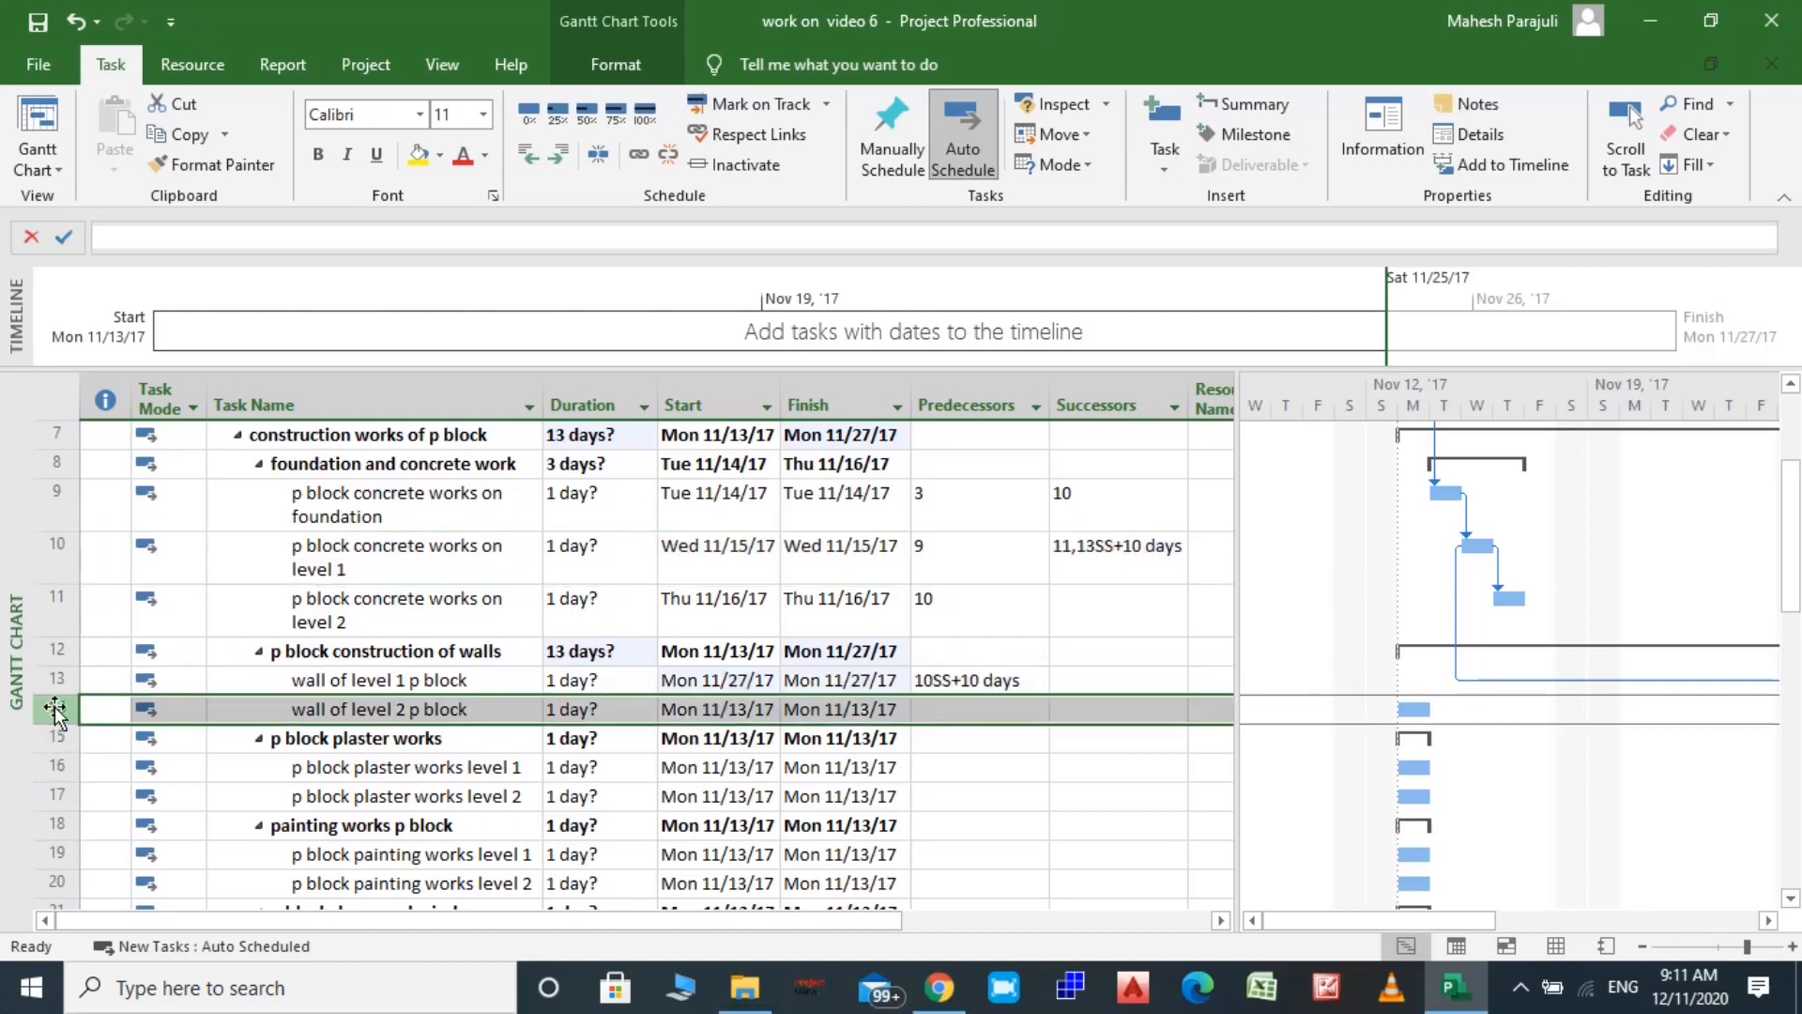
pyautogui.click(51, 683)
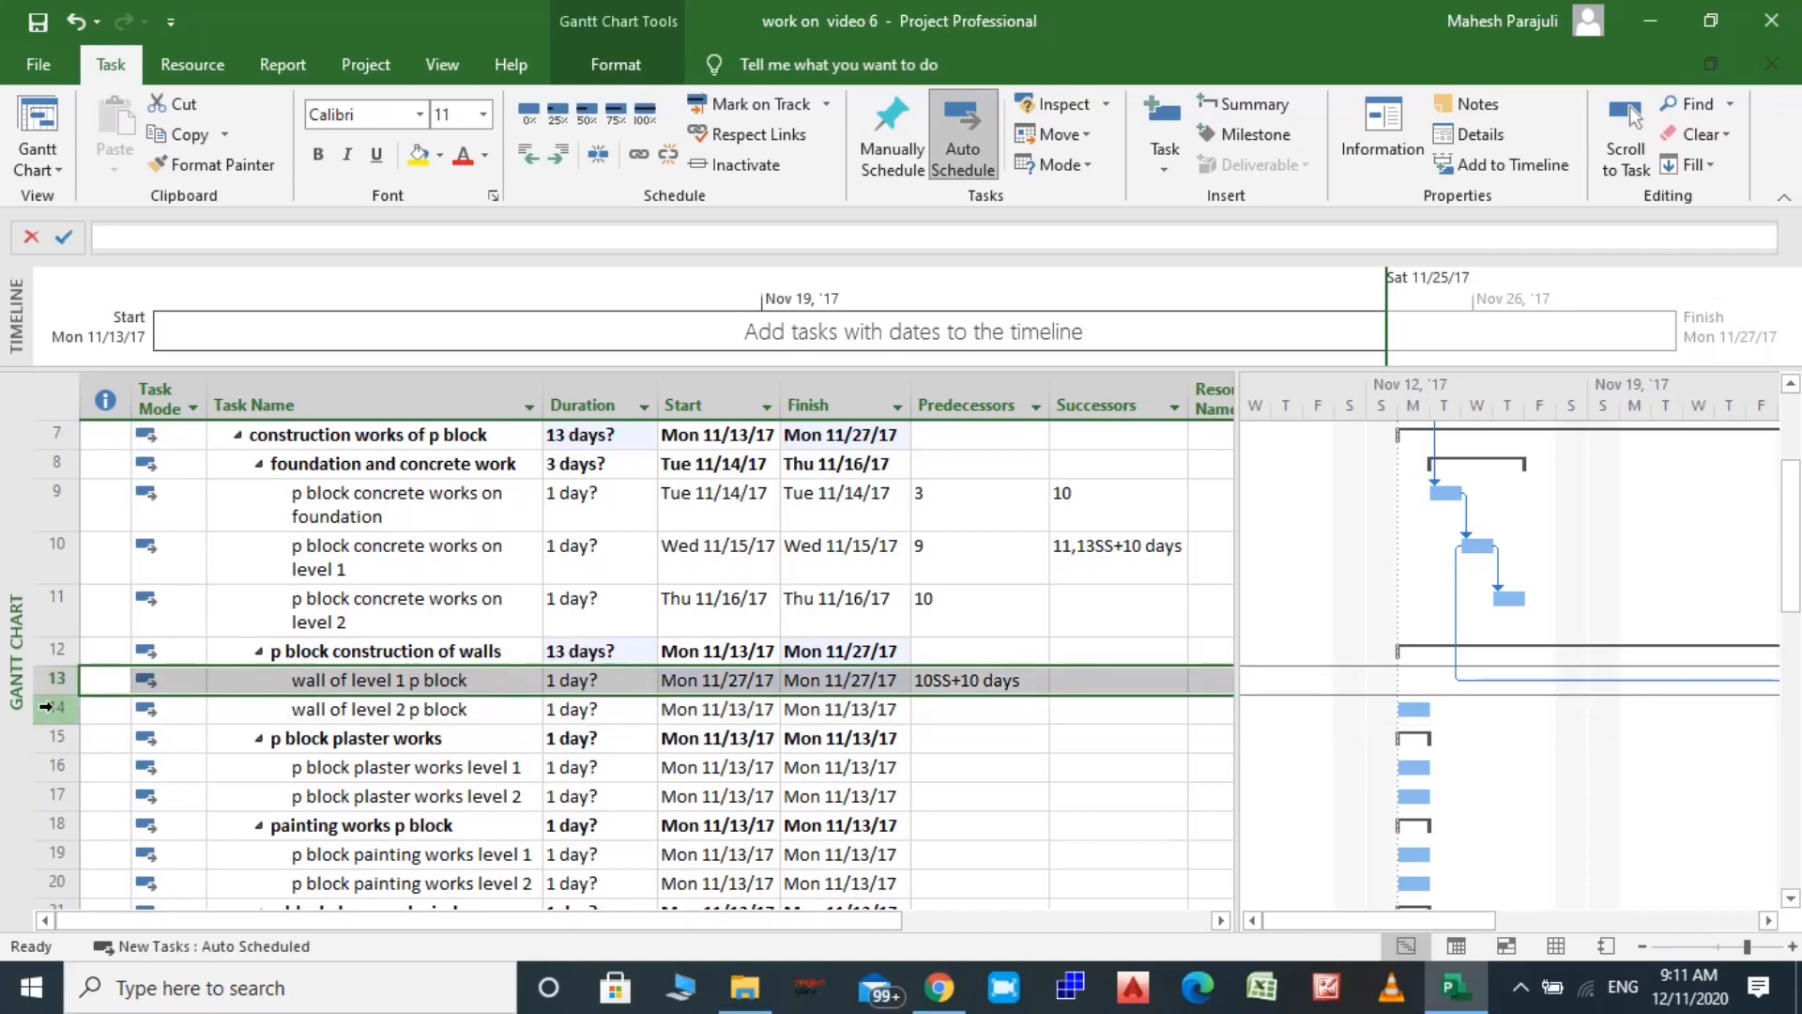
pyautogui.keyDown('shift'); pyautogui.click(45, 706); pyautogui.keyUp('shift')
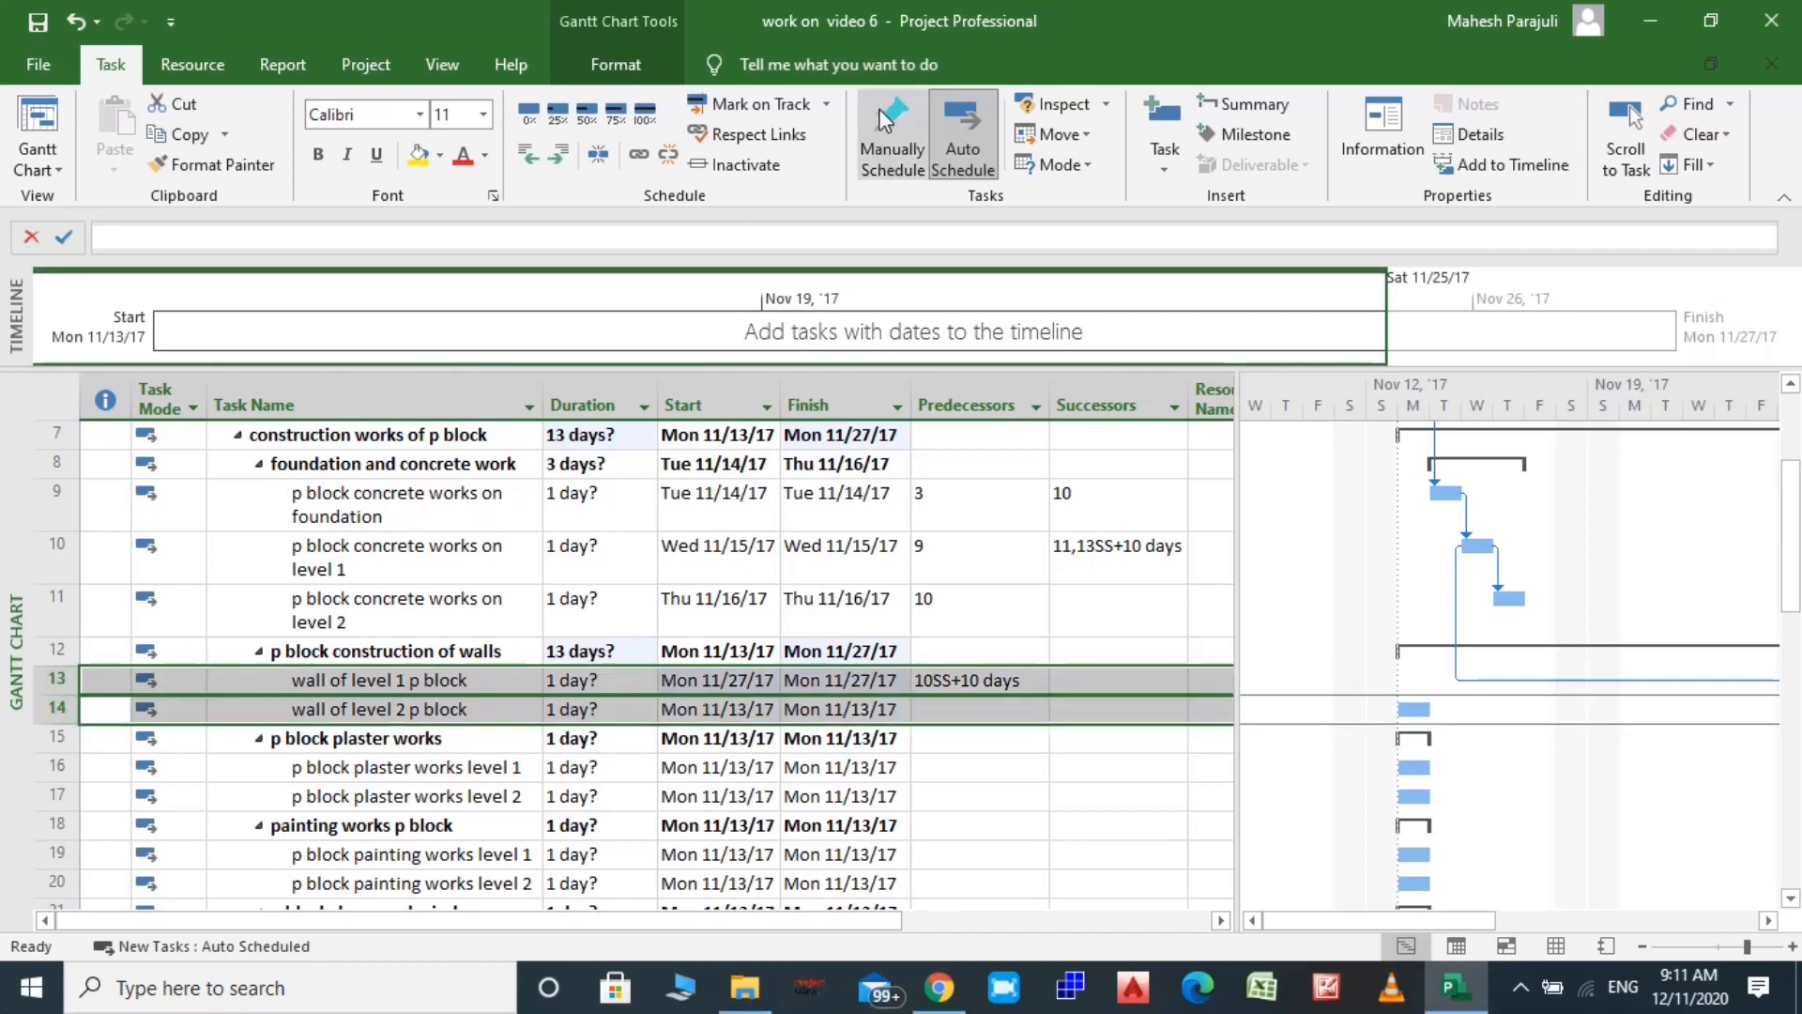
pyautogui.click(639, 155)
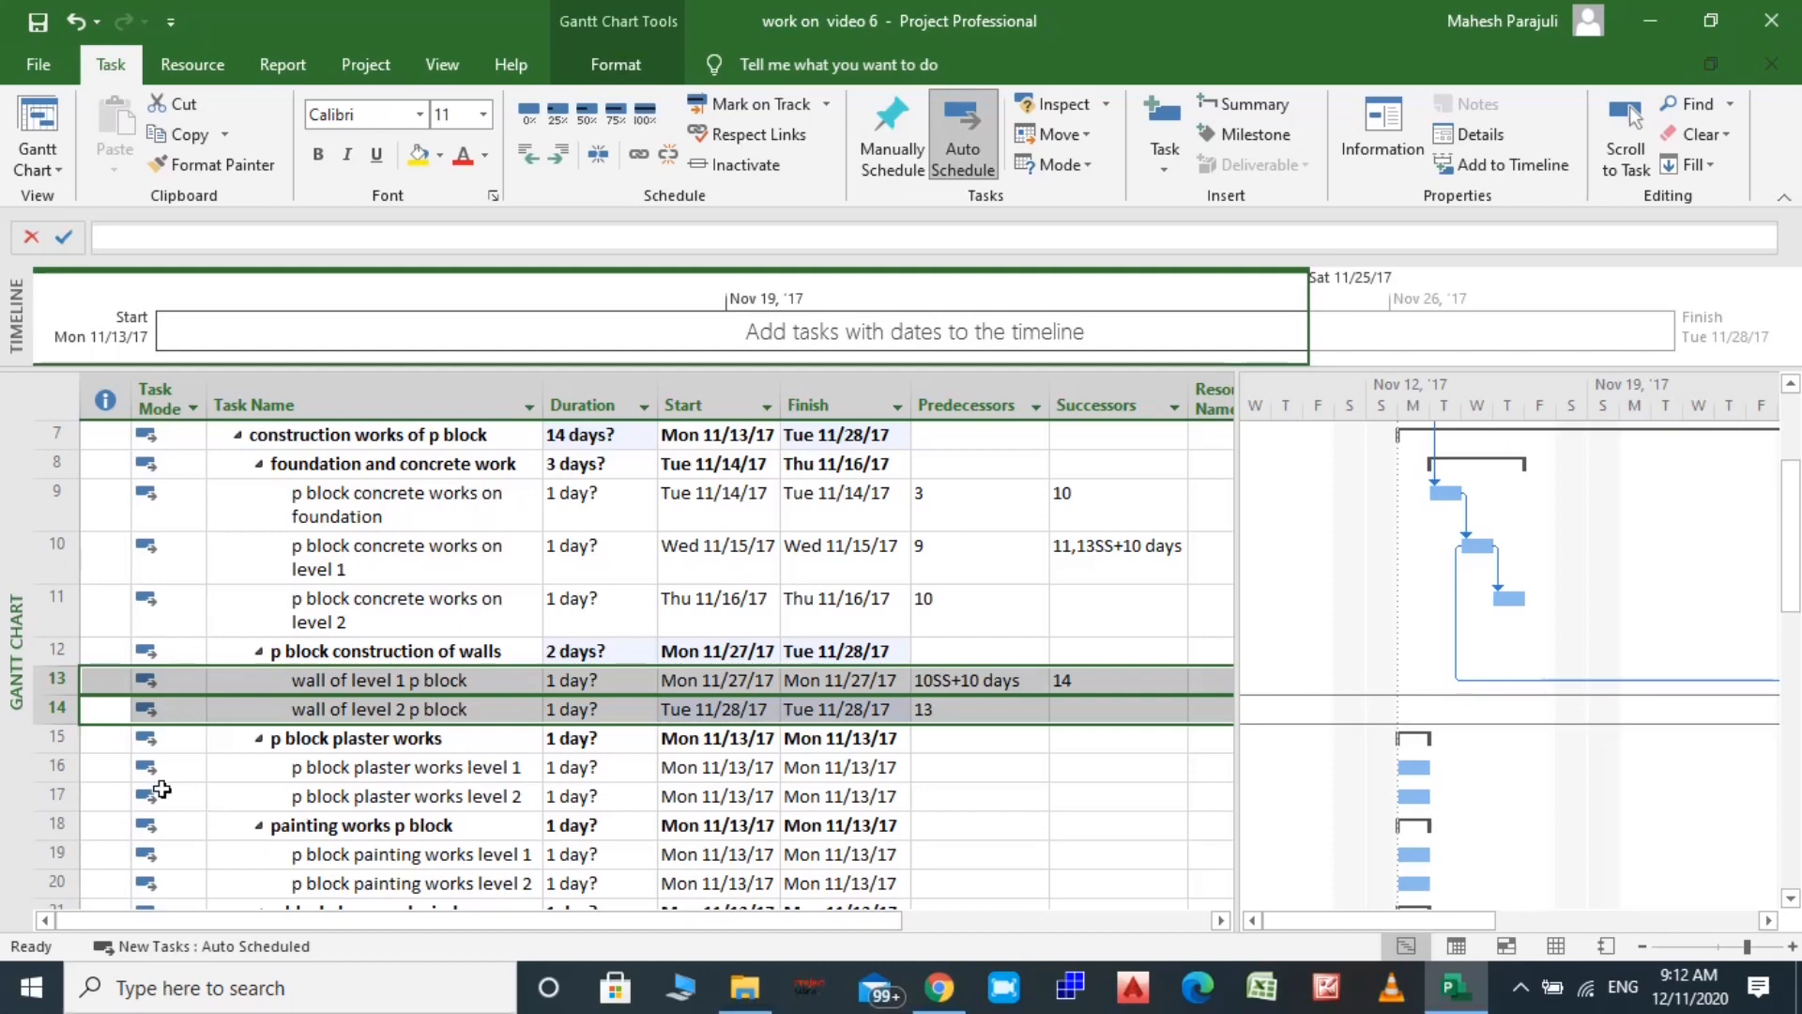
# Link the wall of level 1 p block task to p block plaster works level 1 as its successor
pyautogui.click(58, 680)
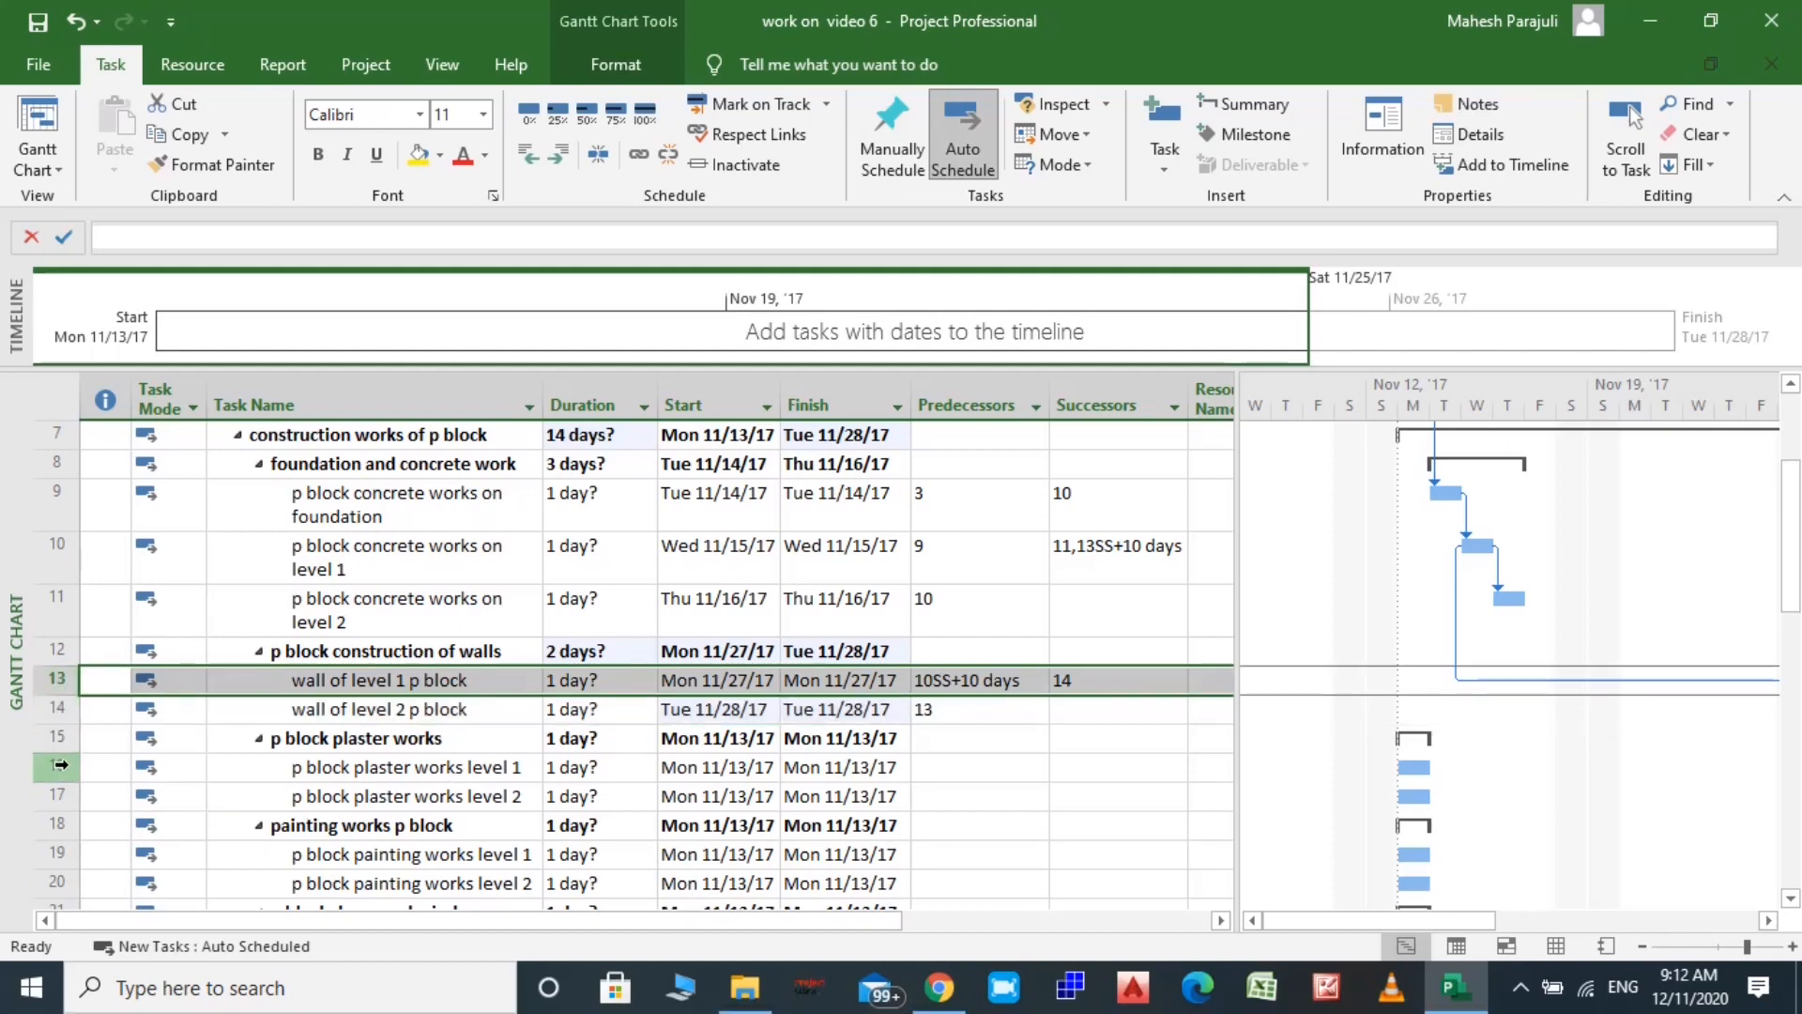
pyautogui.keyDown('ctrl'); pyautogui.click(59, 765); pyautogui.keyUp('ctrl')
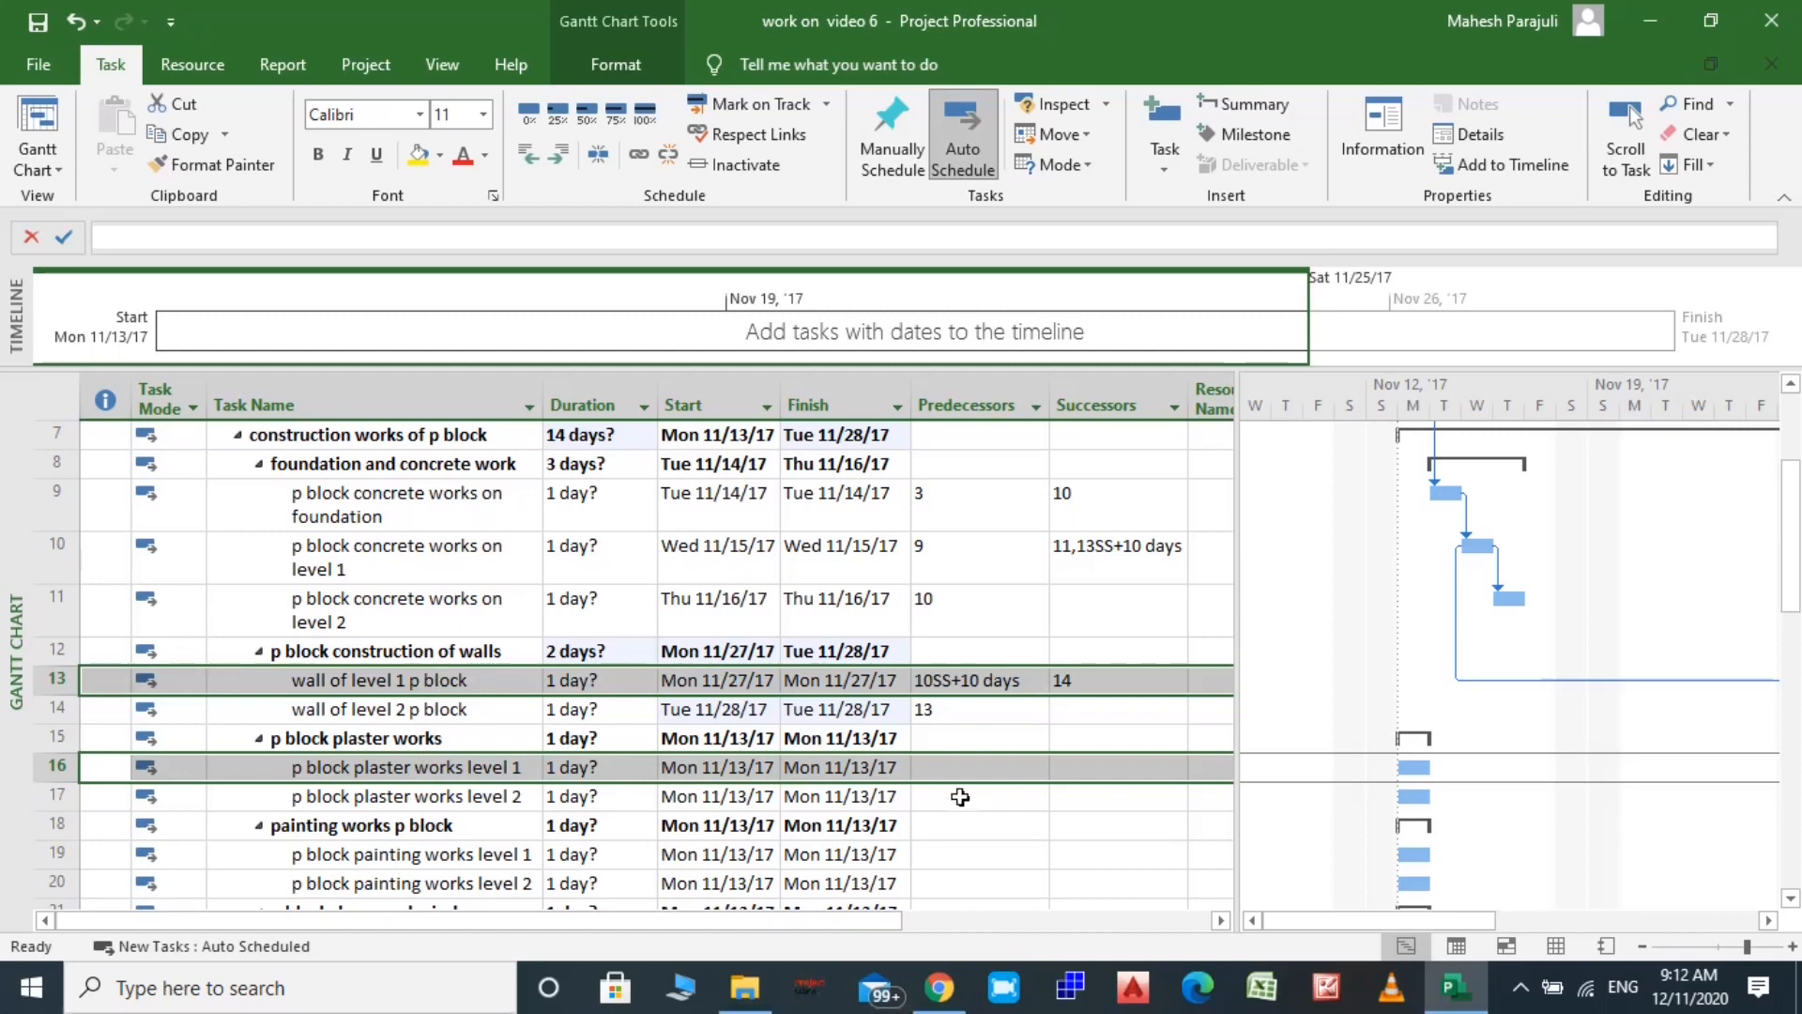
pyautogui.click(642, 155)
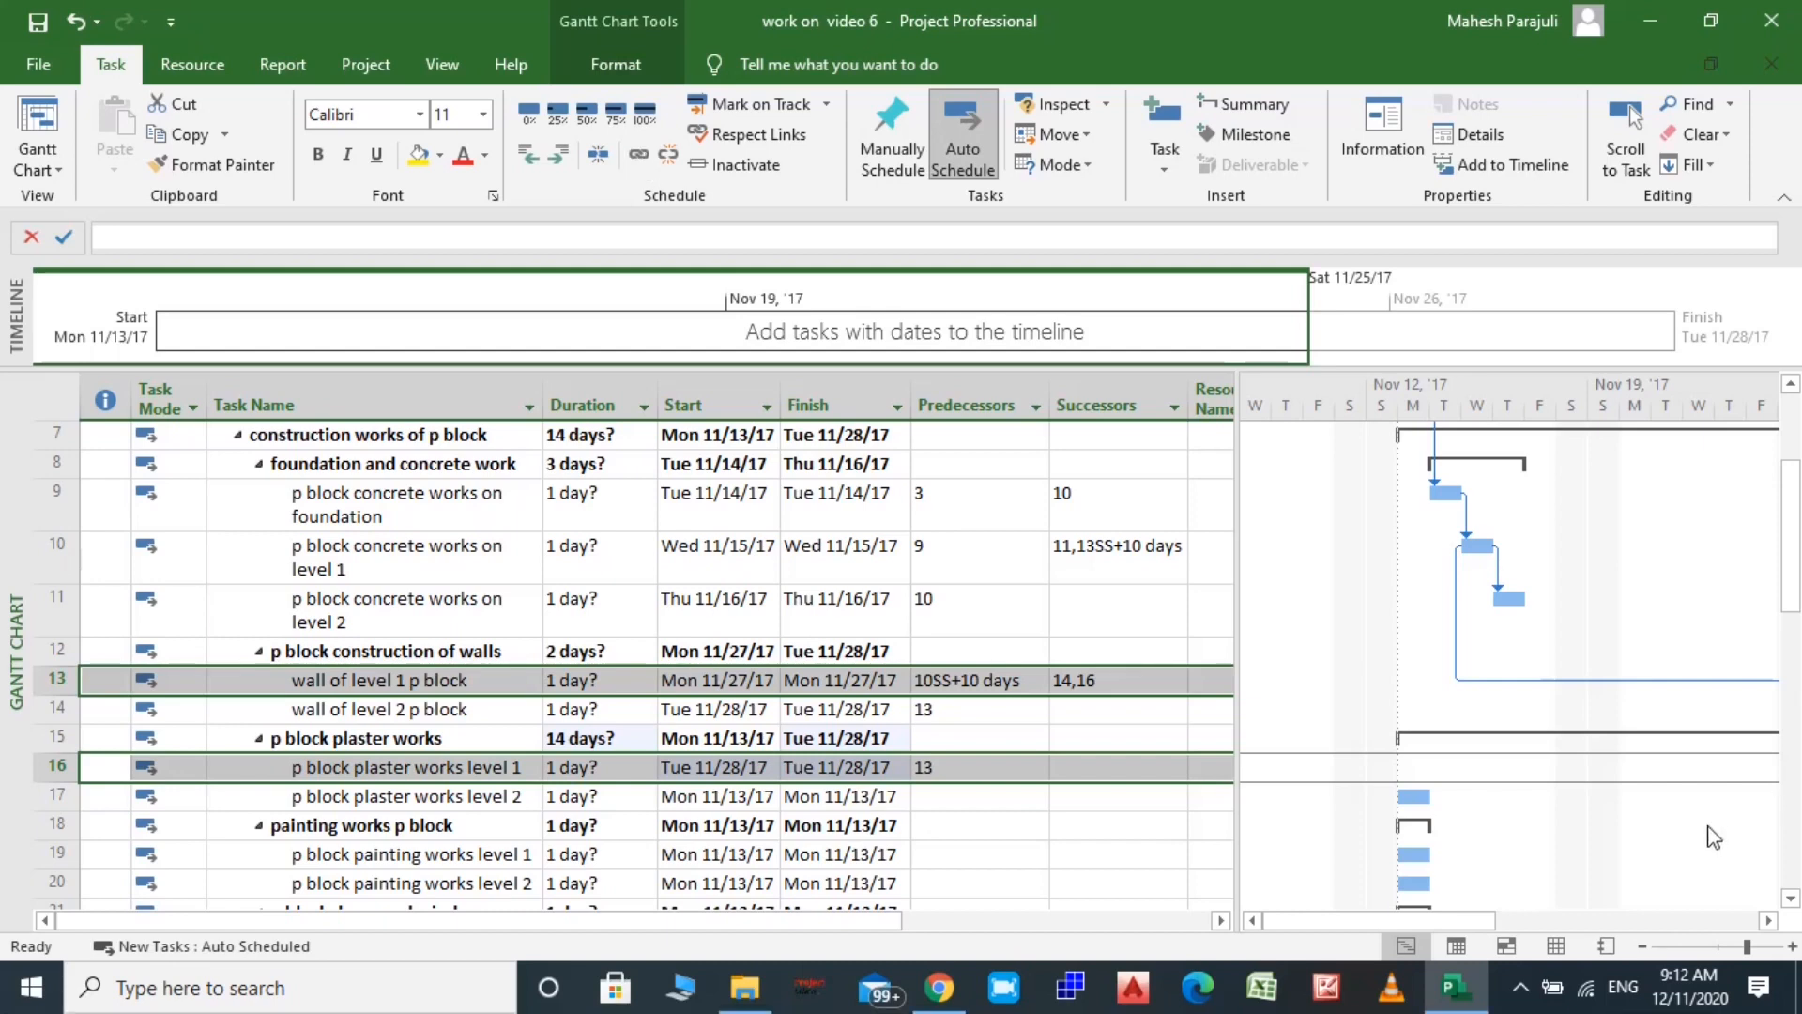
# Change the dependency between the level 1 p block wall and plaster works level 1 to Start-to-Start (SS) with a 7-day lag
pyautogui.moveTo(1476, 920); pyautogui.dragTo(1663, 926)
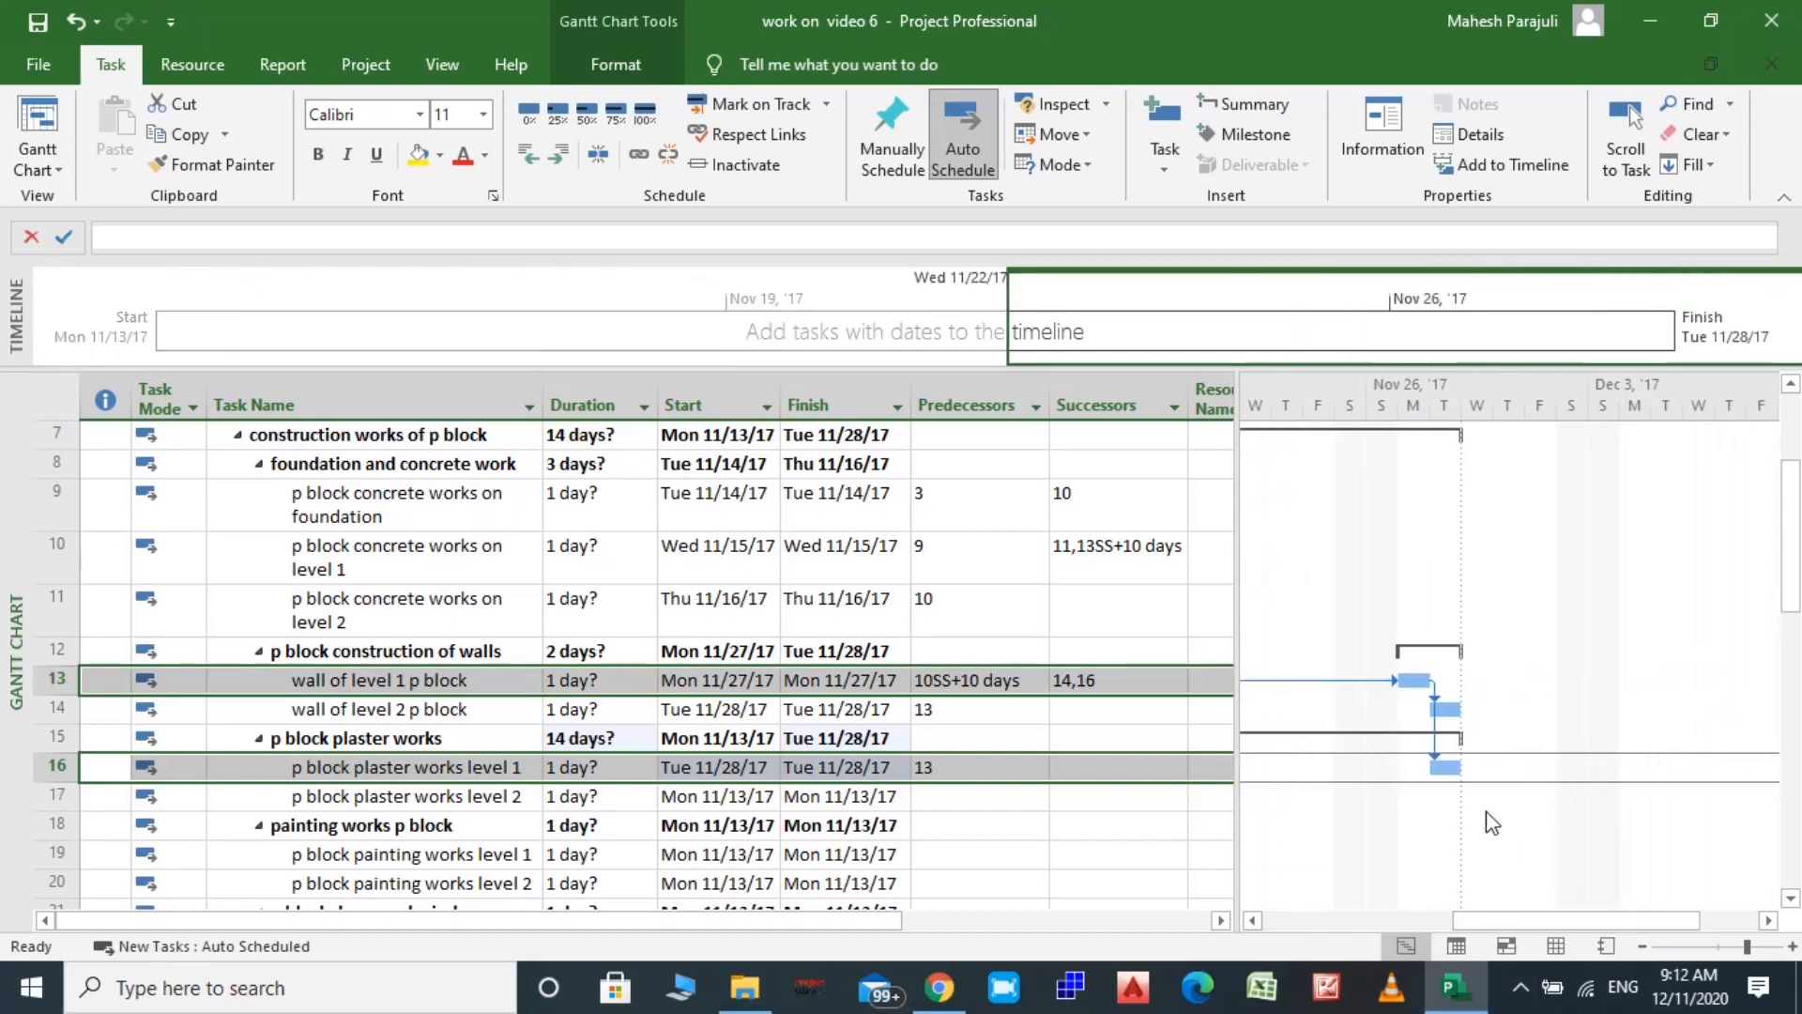
pyautogui.doubleClick(1440, 739)
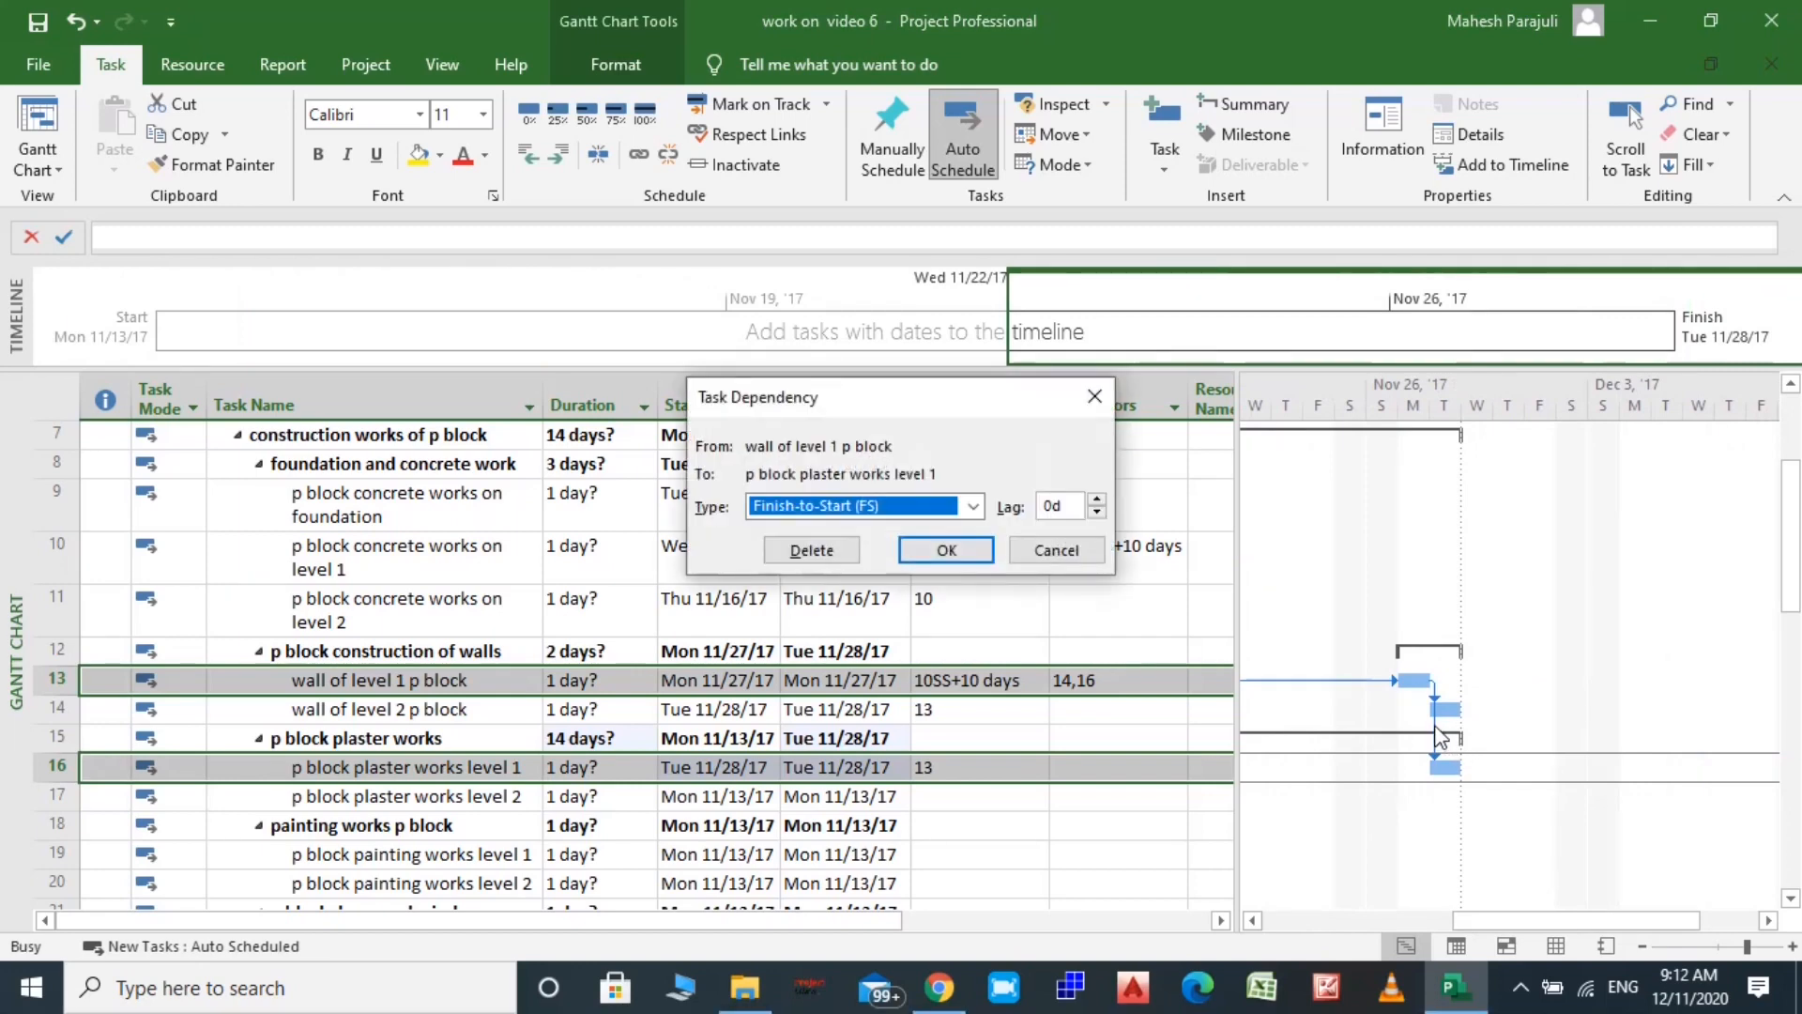
pyautogui.click(976, 506)
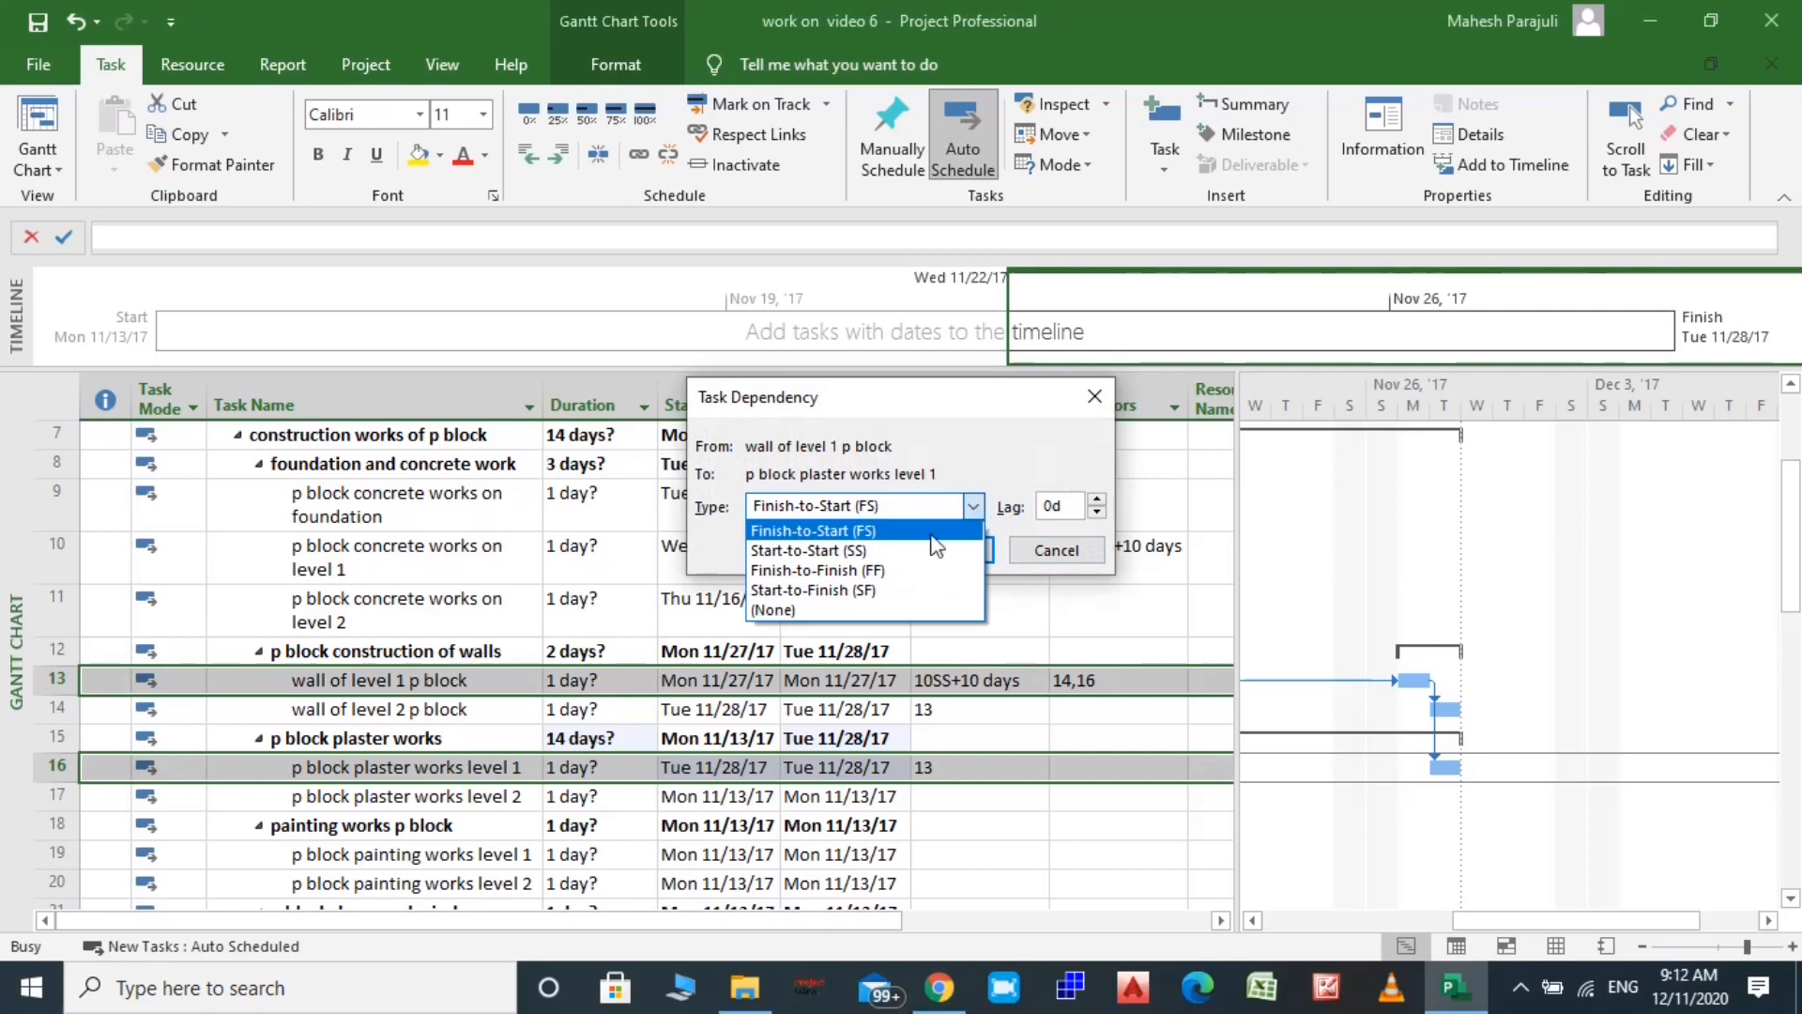
pyautogui.click(931, 551)
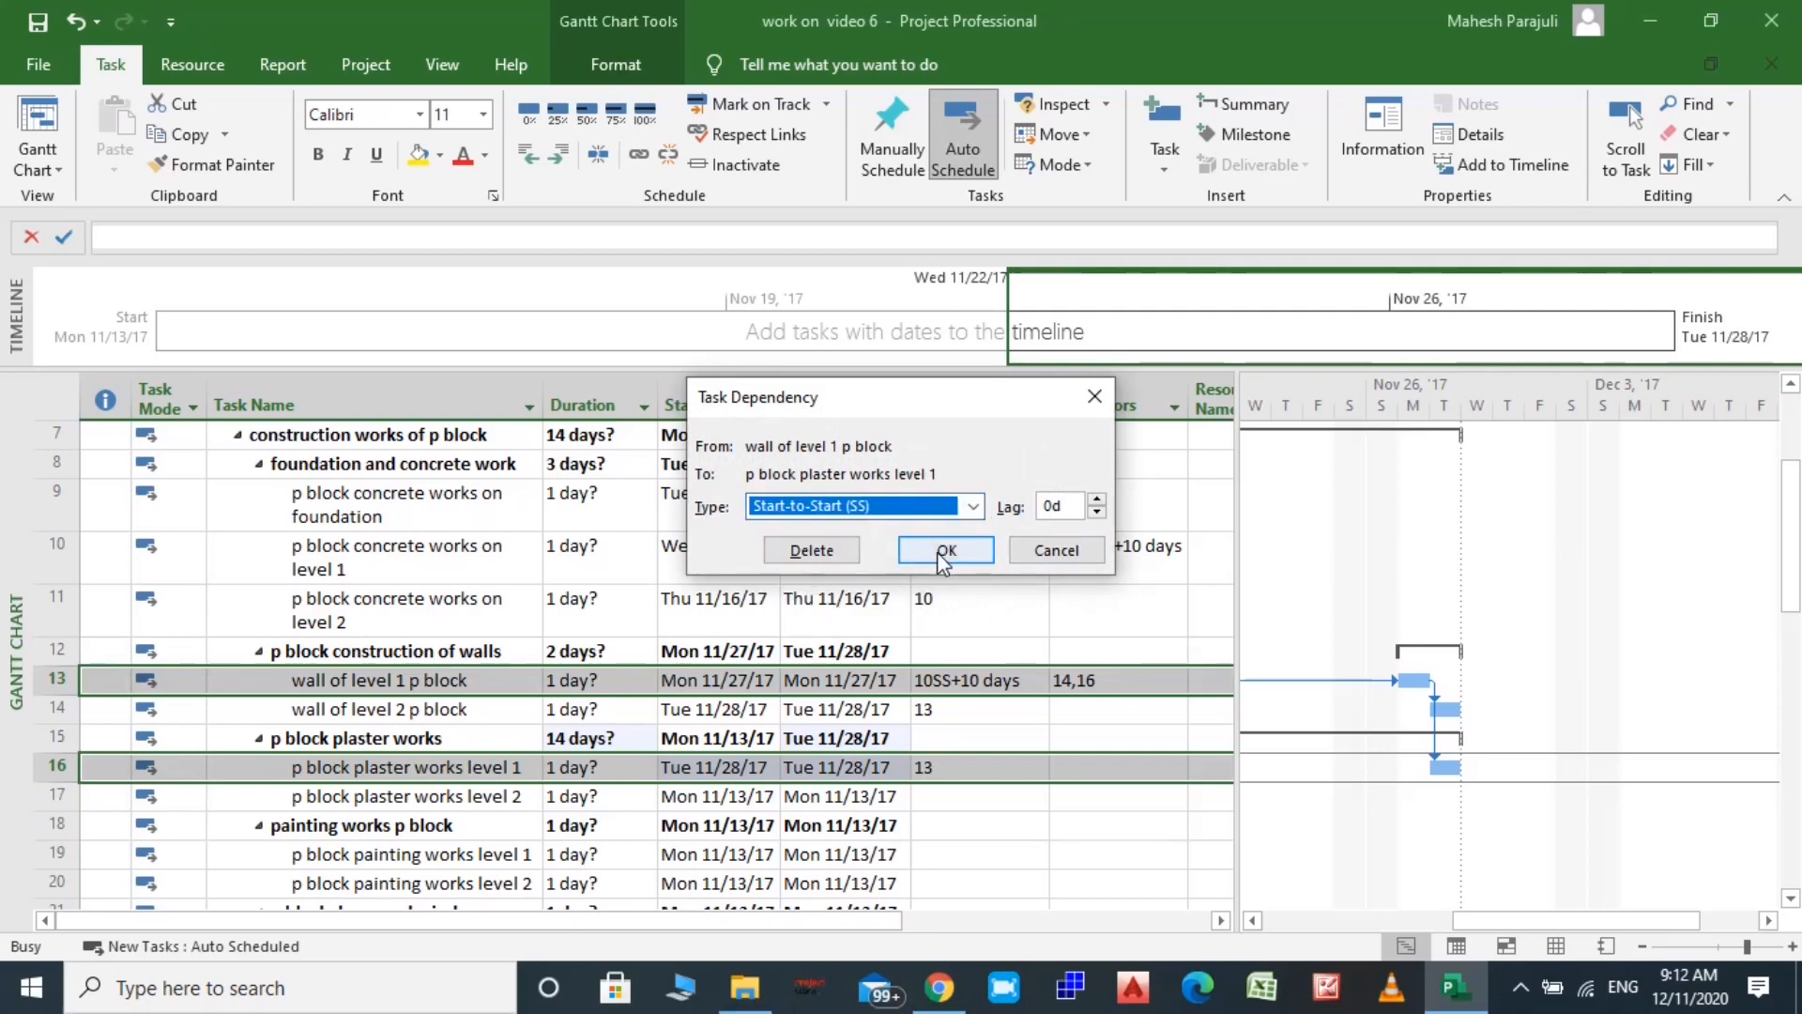
pyautogui.click(1055, 507)
pyautogui.press('BackSpace')
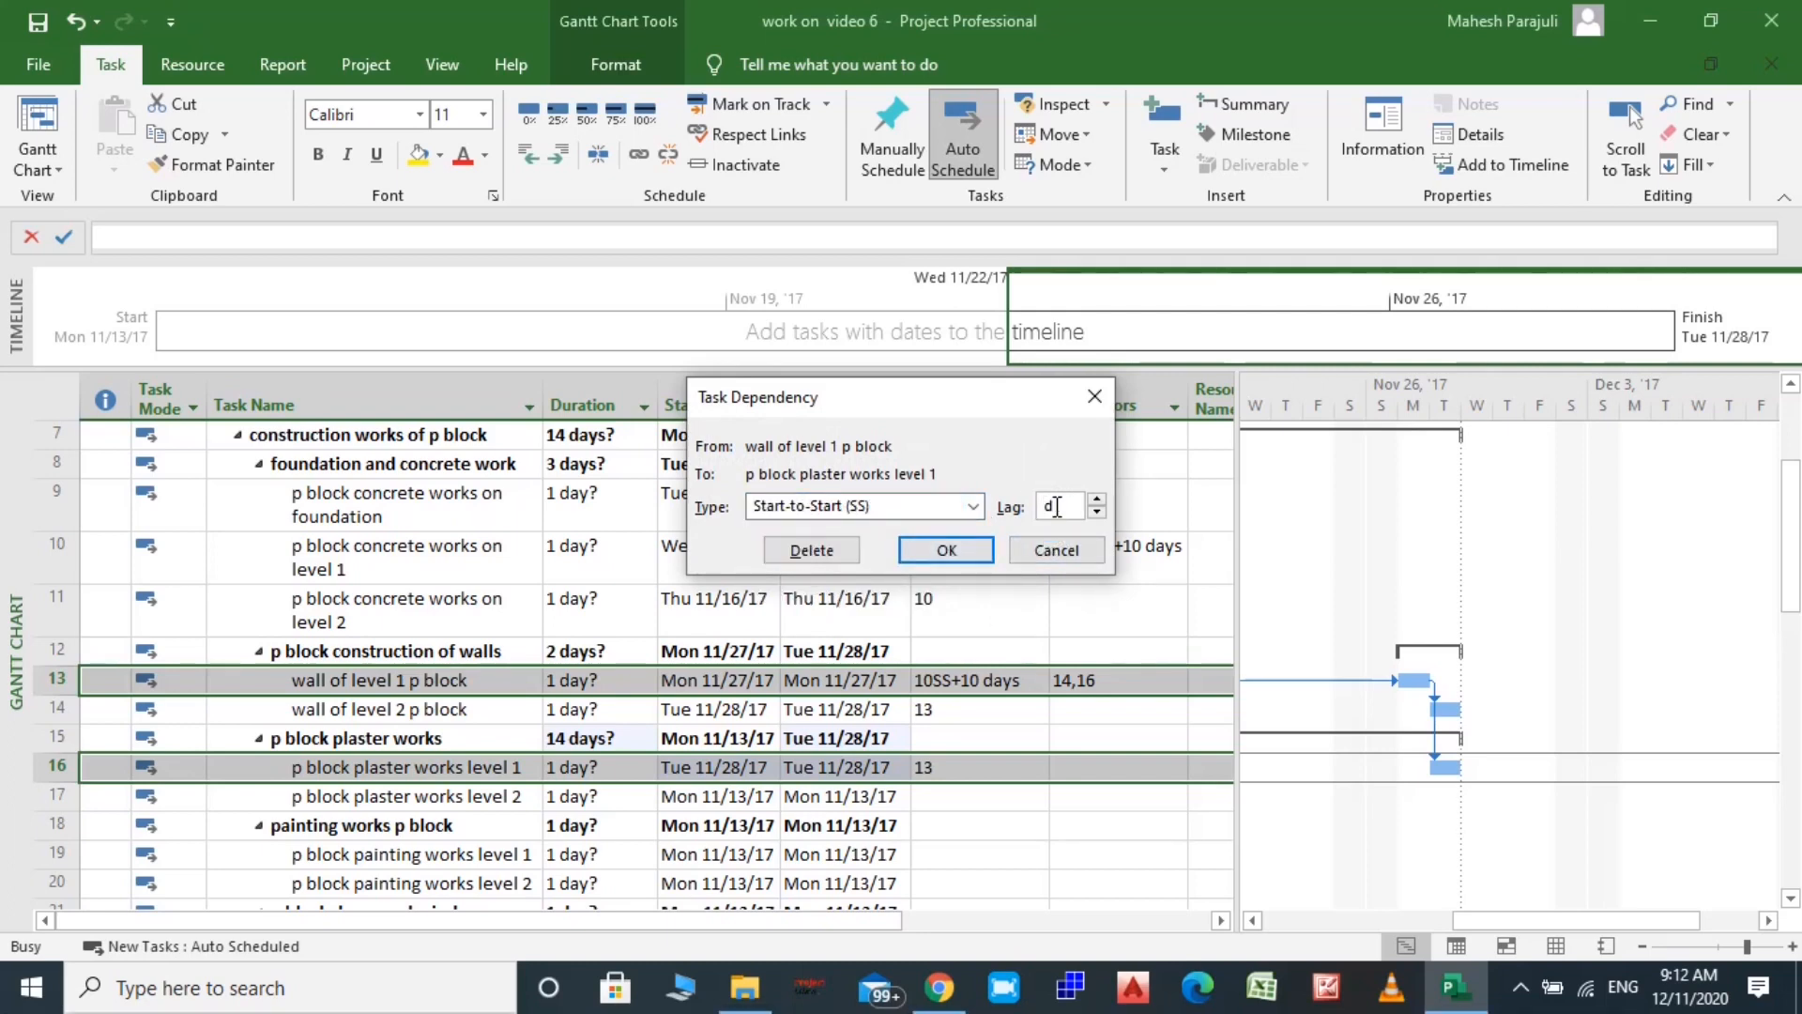
pyautogui.write('10')
pyautogui.click(950, 552)
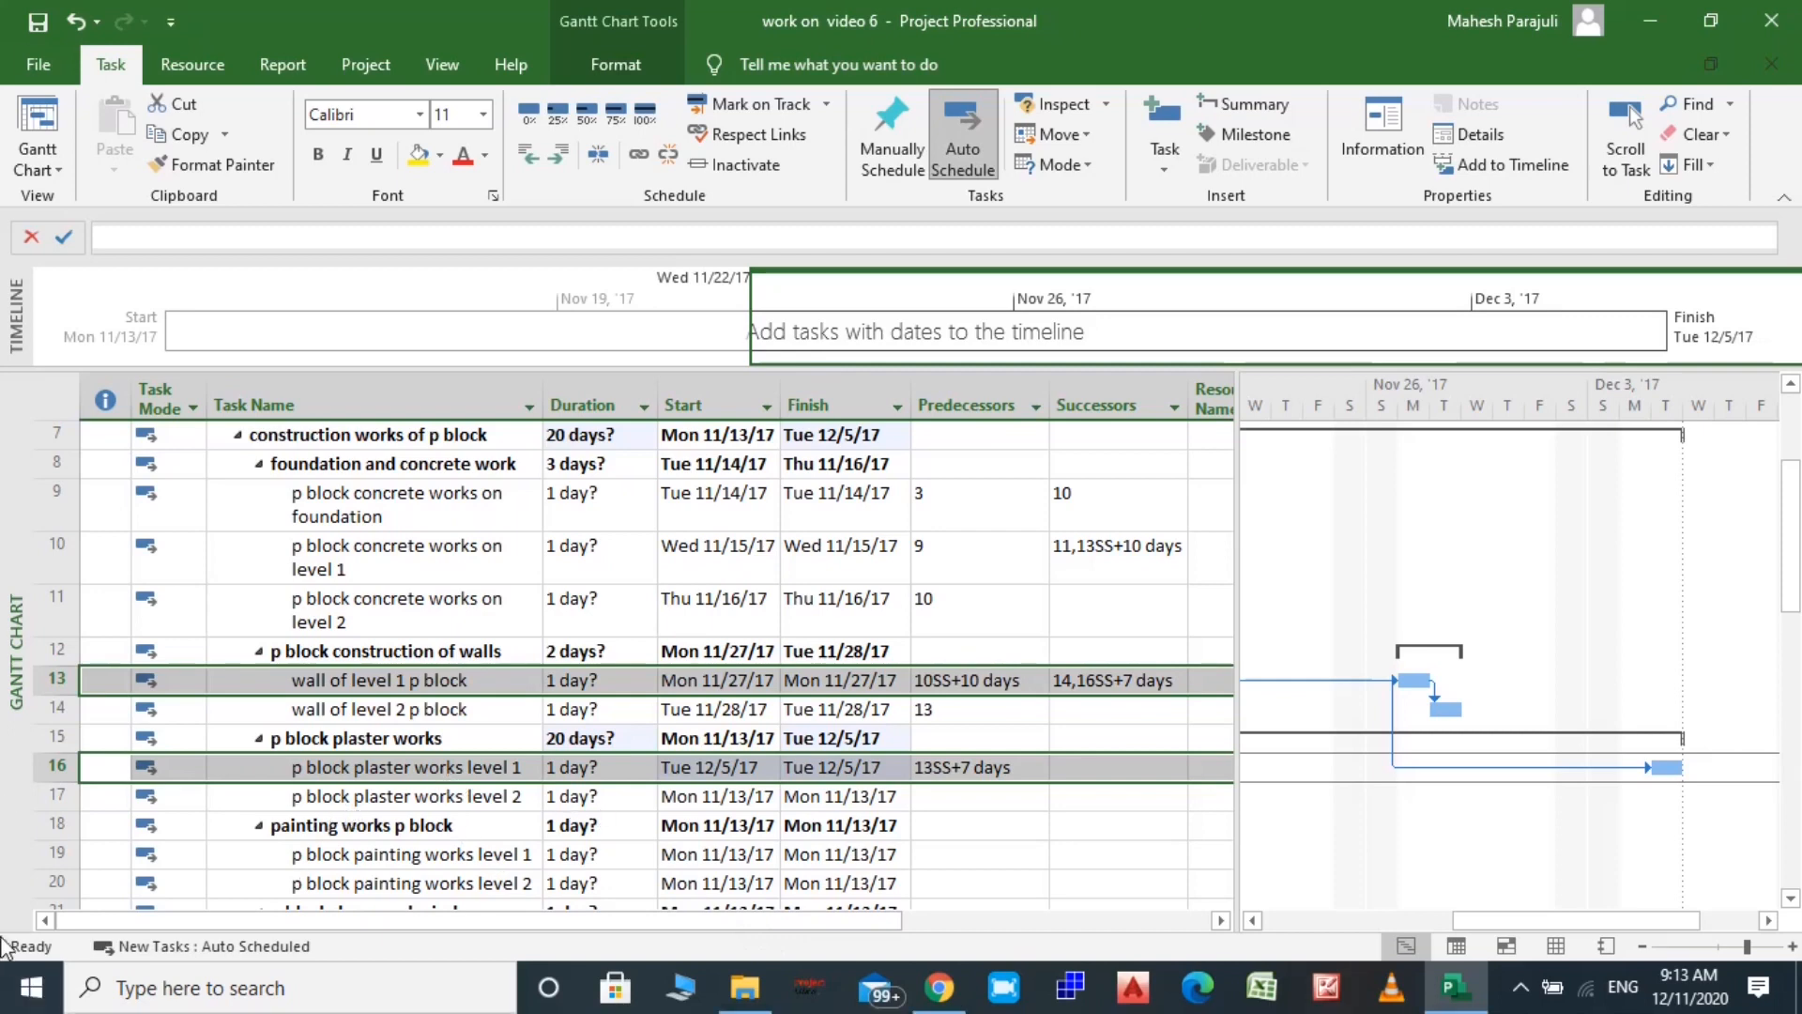
# Link p block plaster works level 1 to p block plaster works level 2 as its successor
pyautogui.click(37, 804)
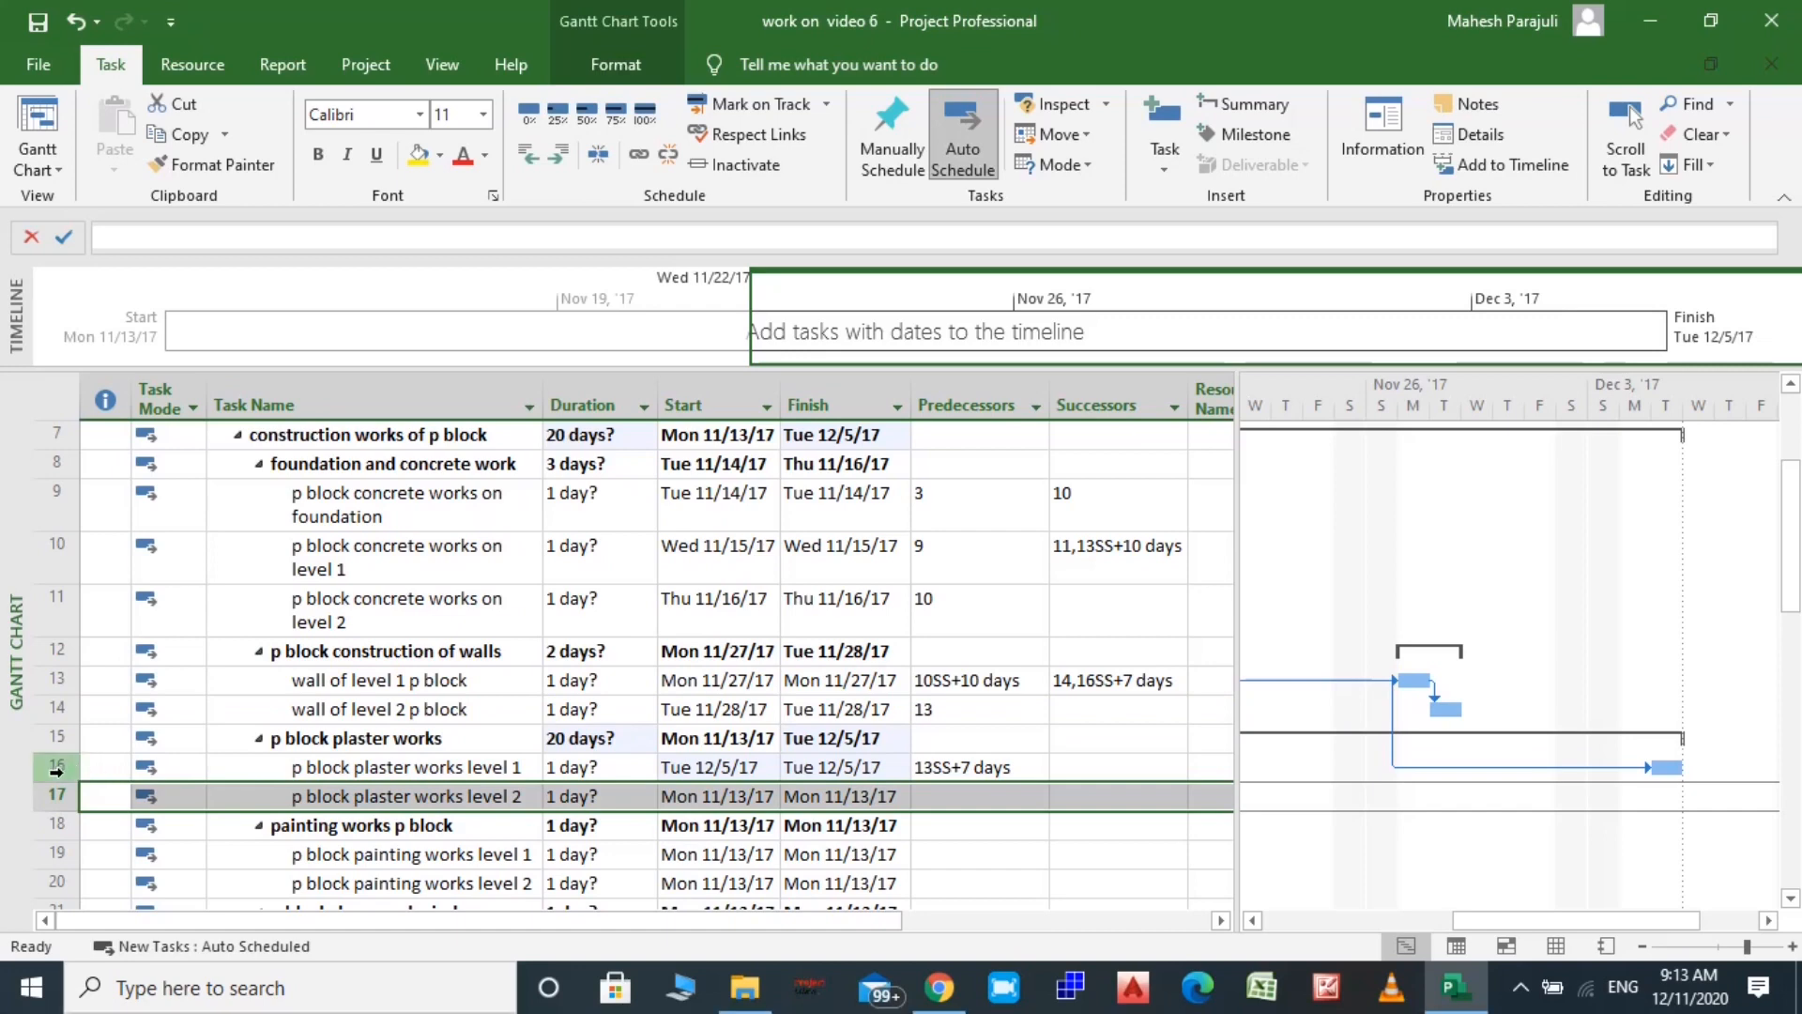
pyautogui.click(57, 767)
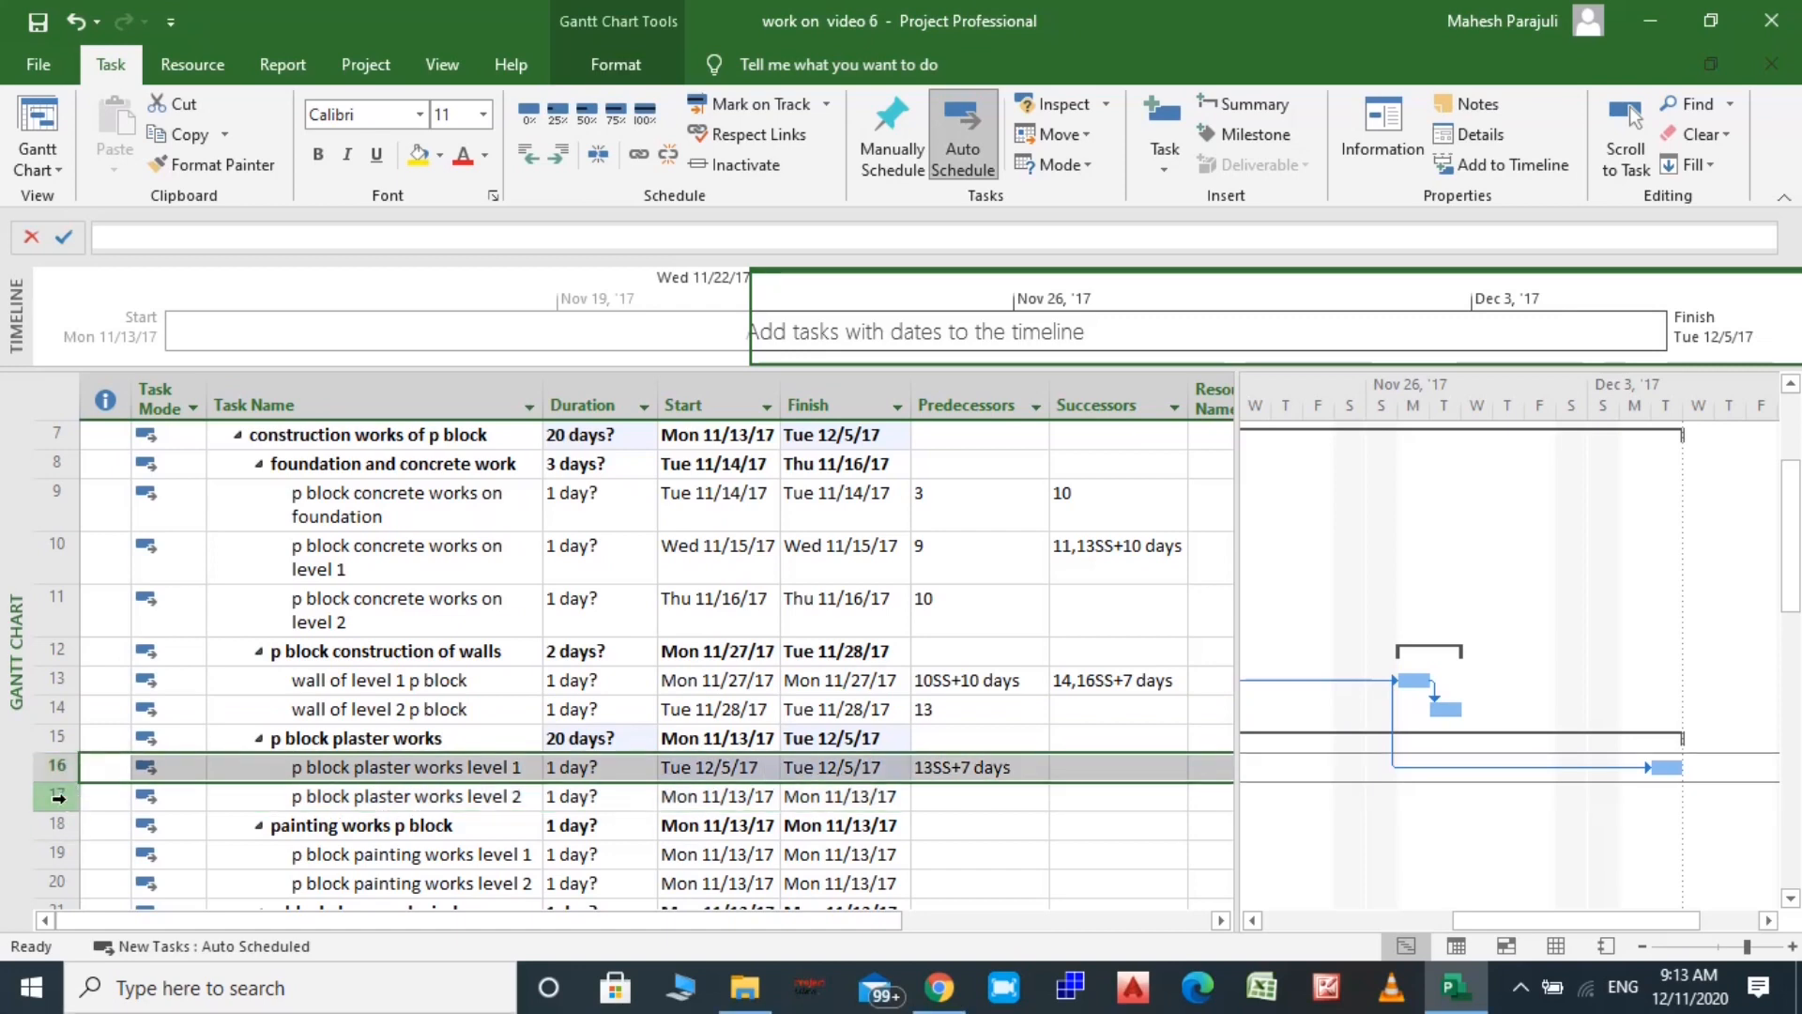
pyautogui.keyDown('ctrl'); pyautogui.click(56, 796); pyautogui.keyUp('ctrl')
pyautogui.click(650, 169)
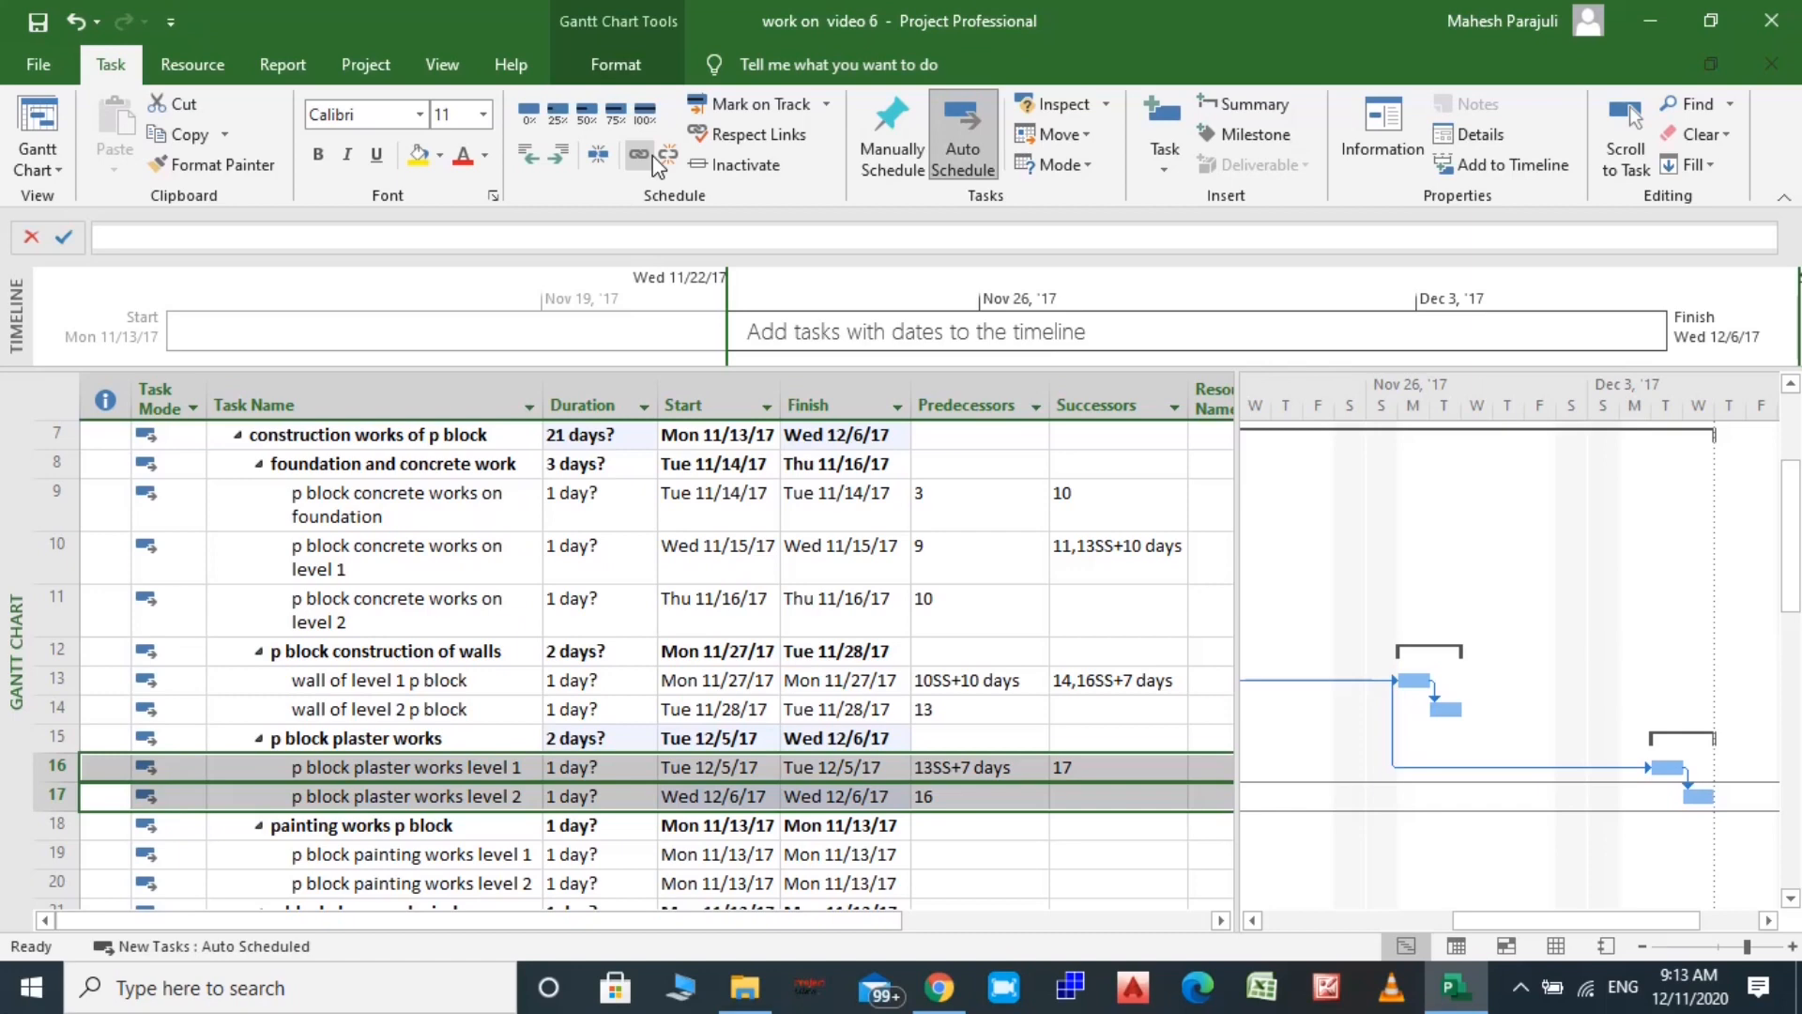
# Link p block plaster works level 1 to p block painting works level 1 as its successor
pyautogui.scroll(-2, 511, 714)
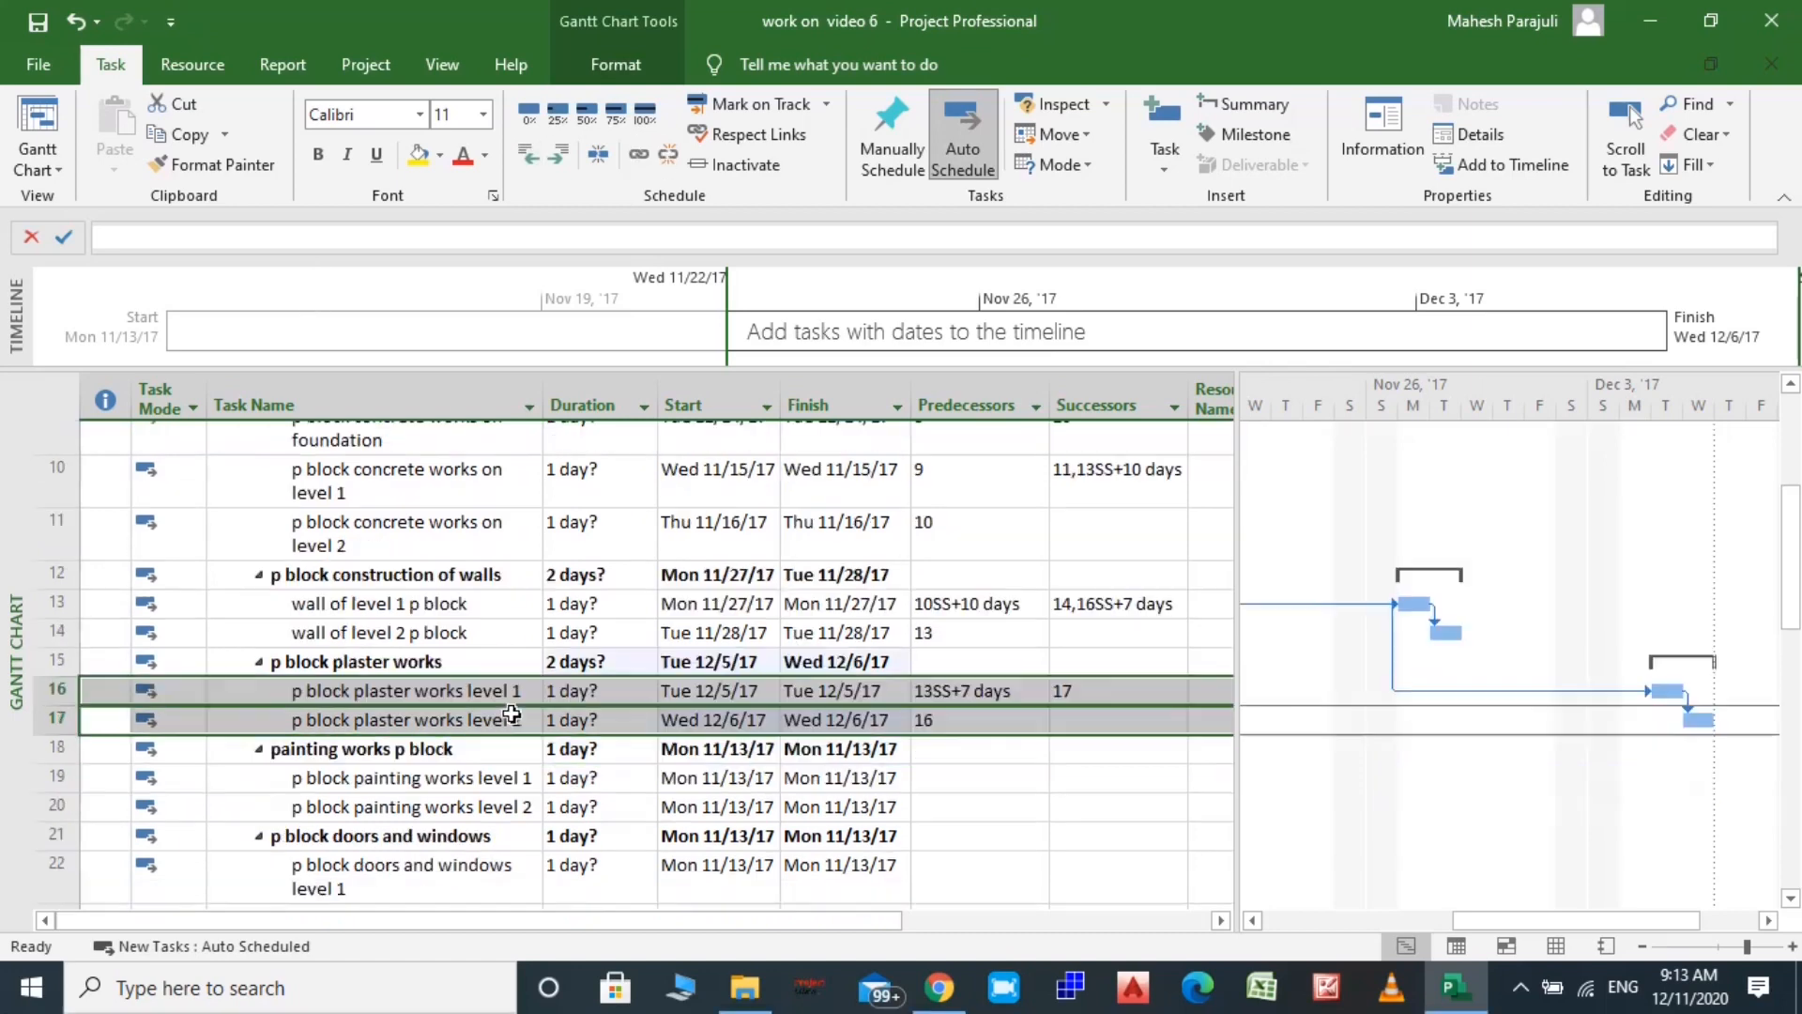
pyautogui.scroll(-1, 512, 715)
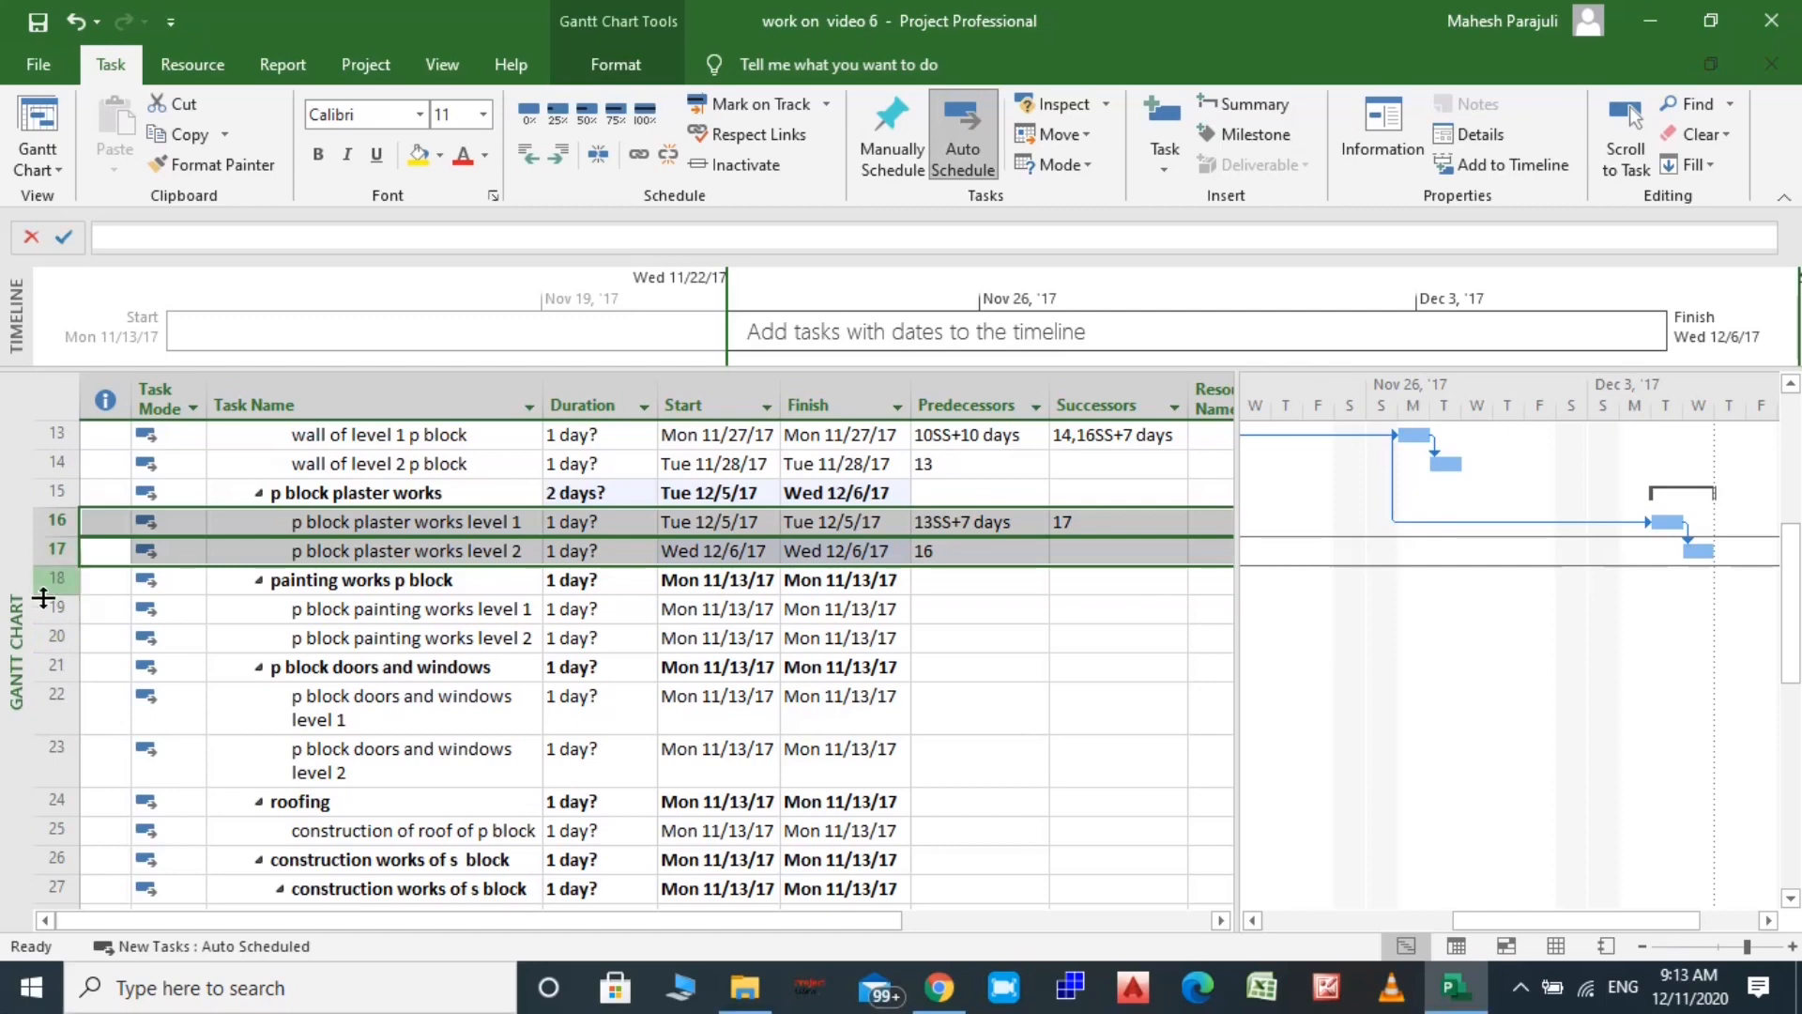
pyautogui.click(52, 521)
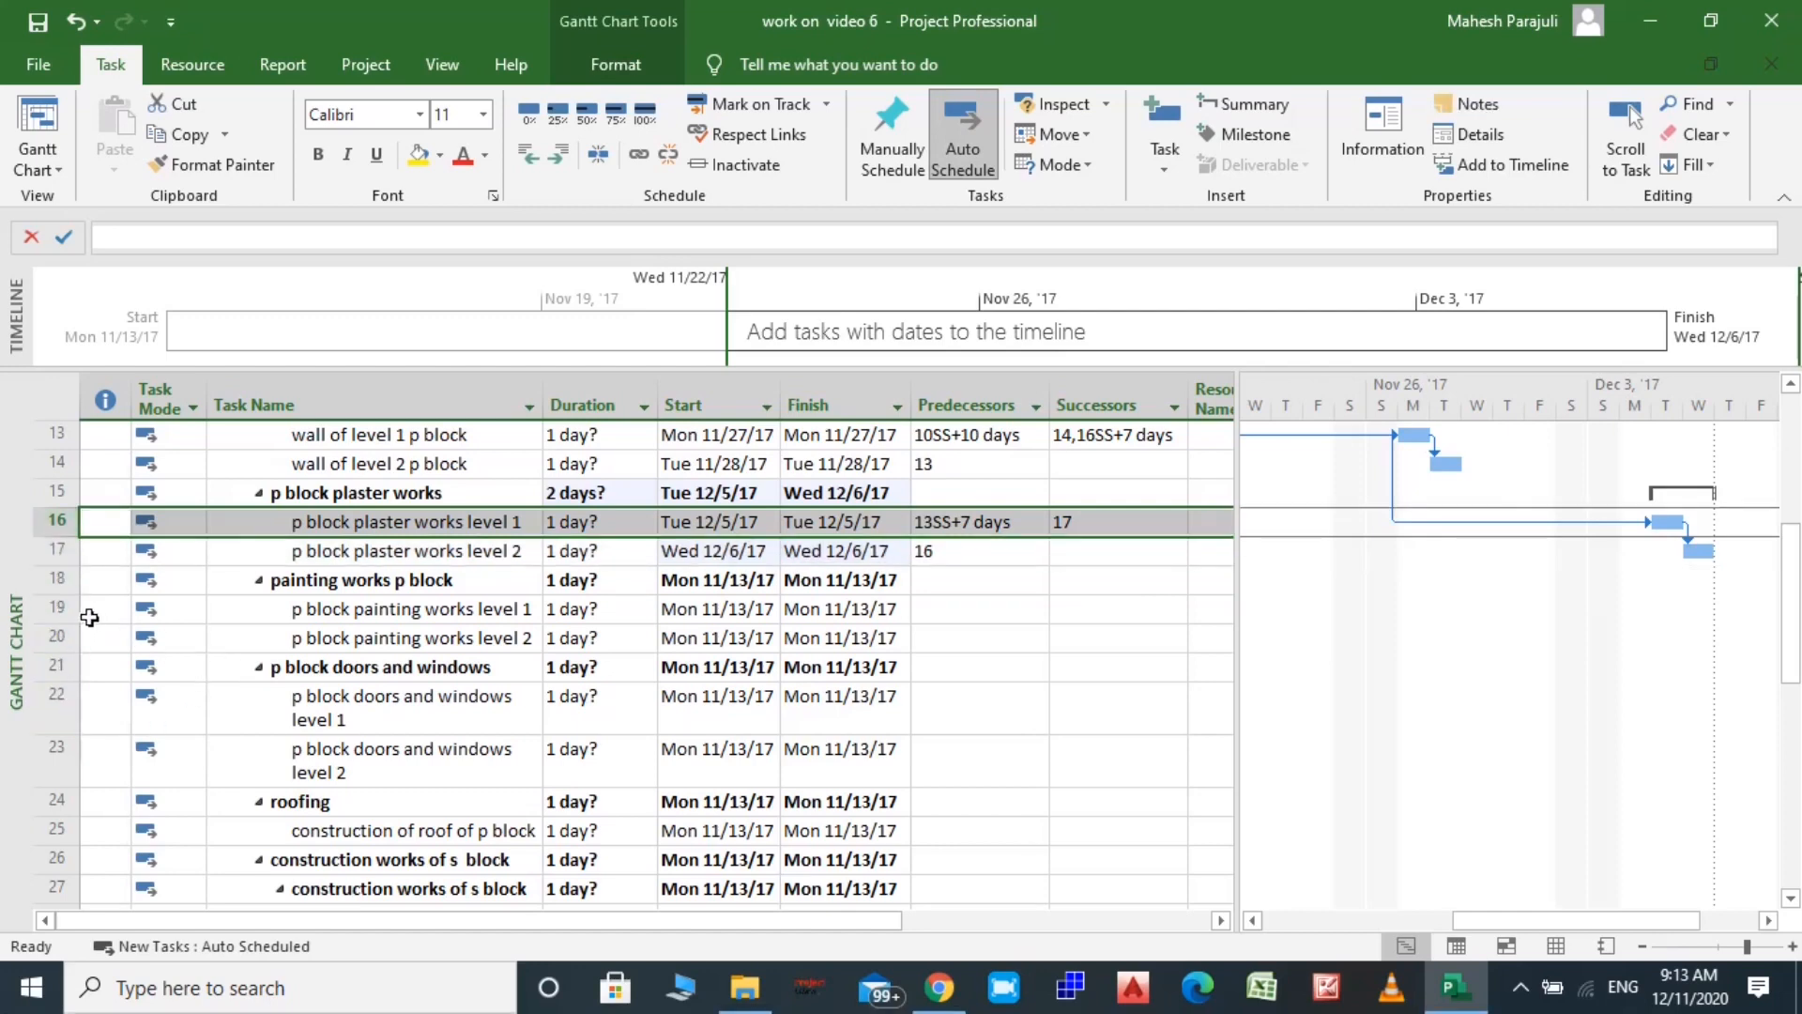
pyautogui.keyDown('ctrl'); pyautogui.click(58, 609); pyautogui.keyUp('ctrl')
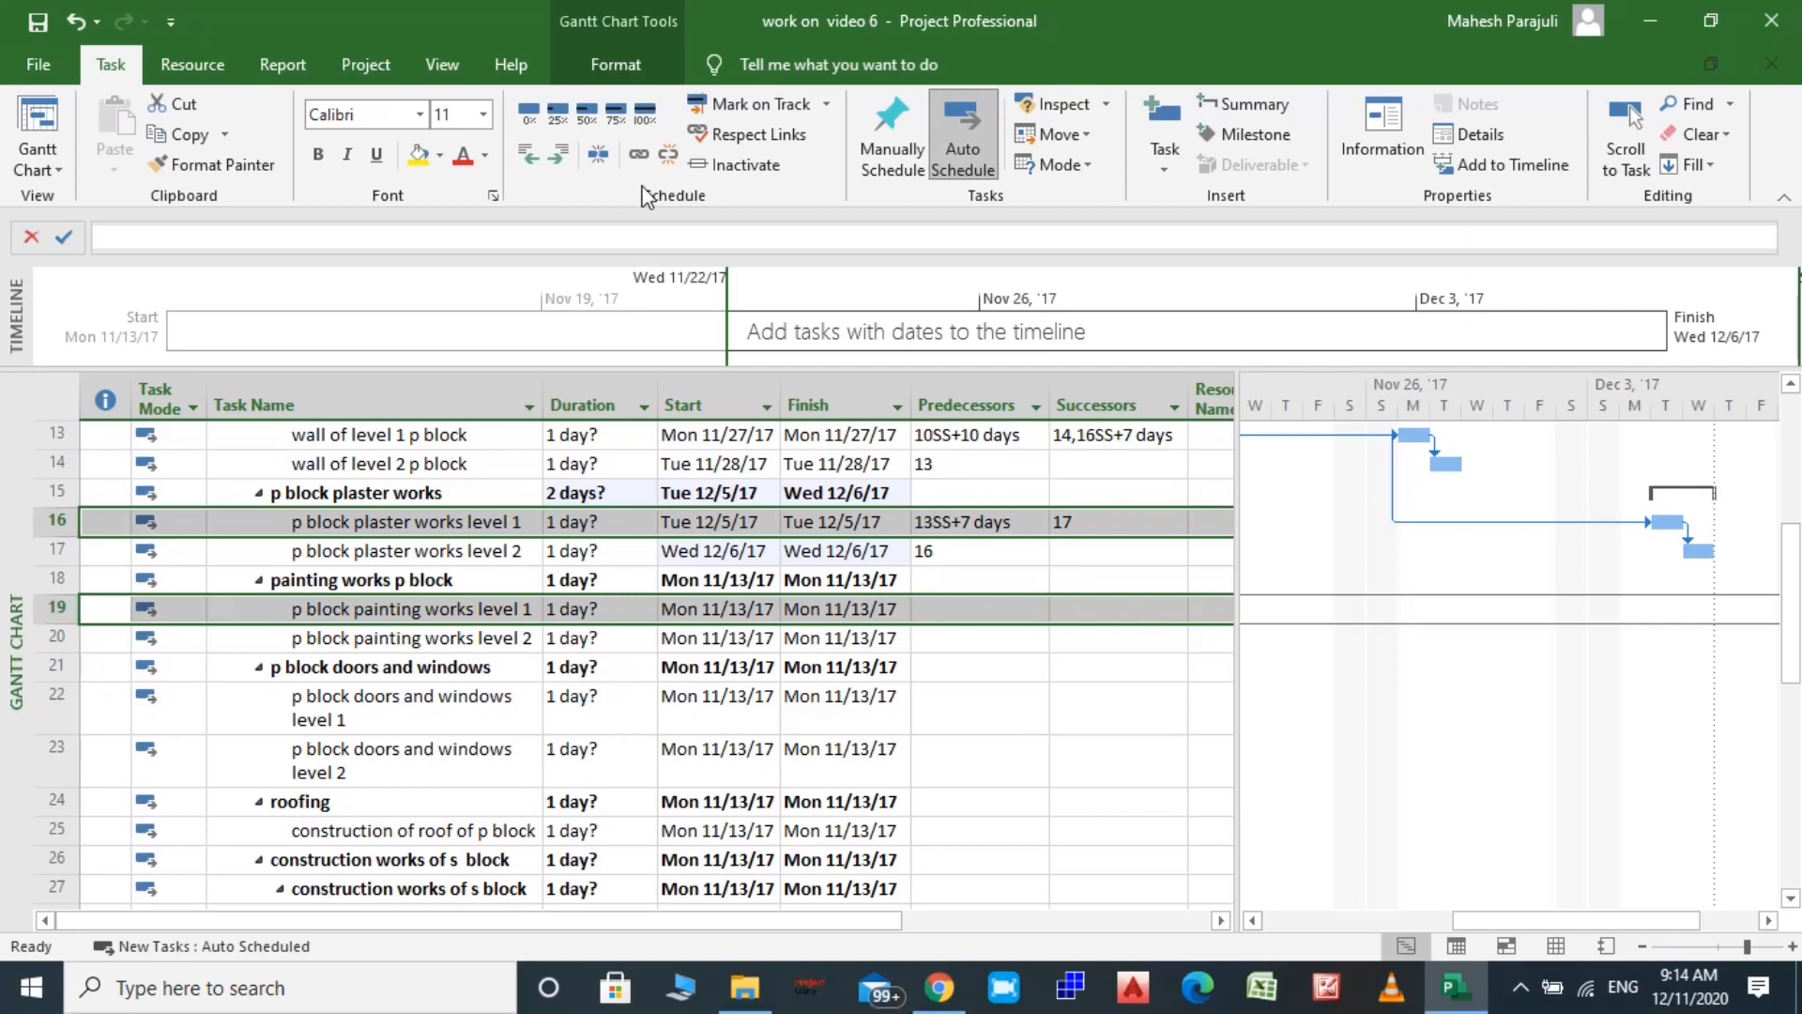
pyautogui.click(652, 156)
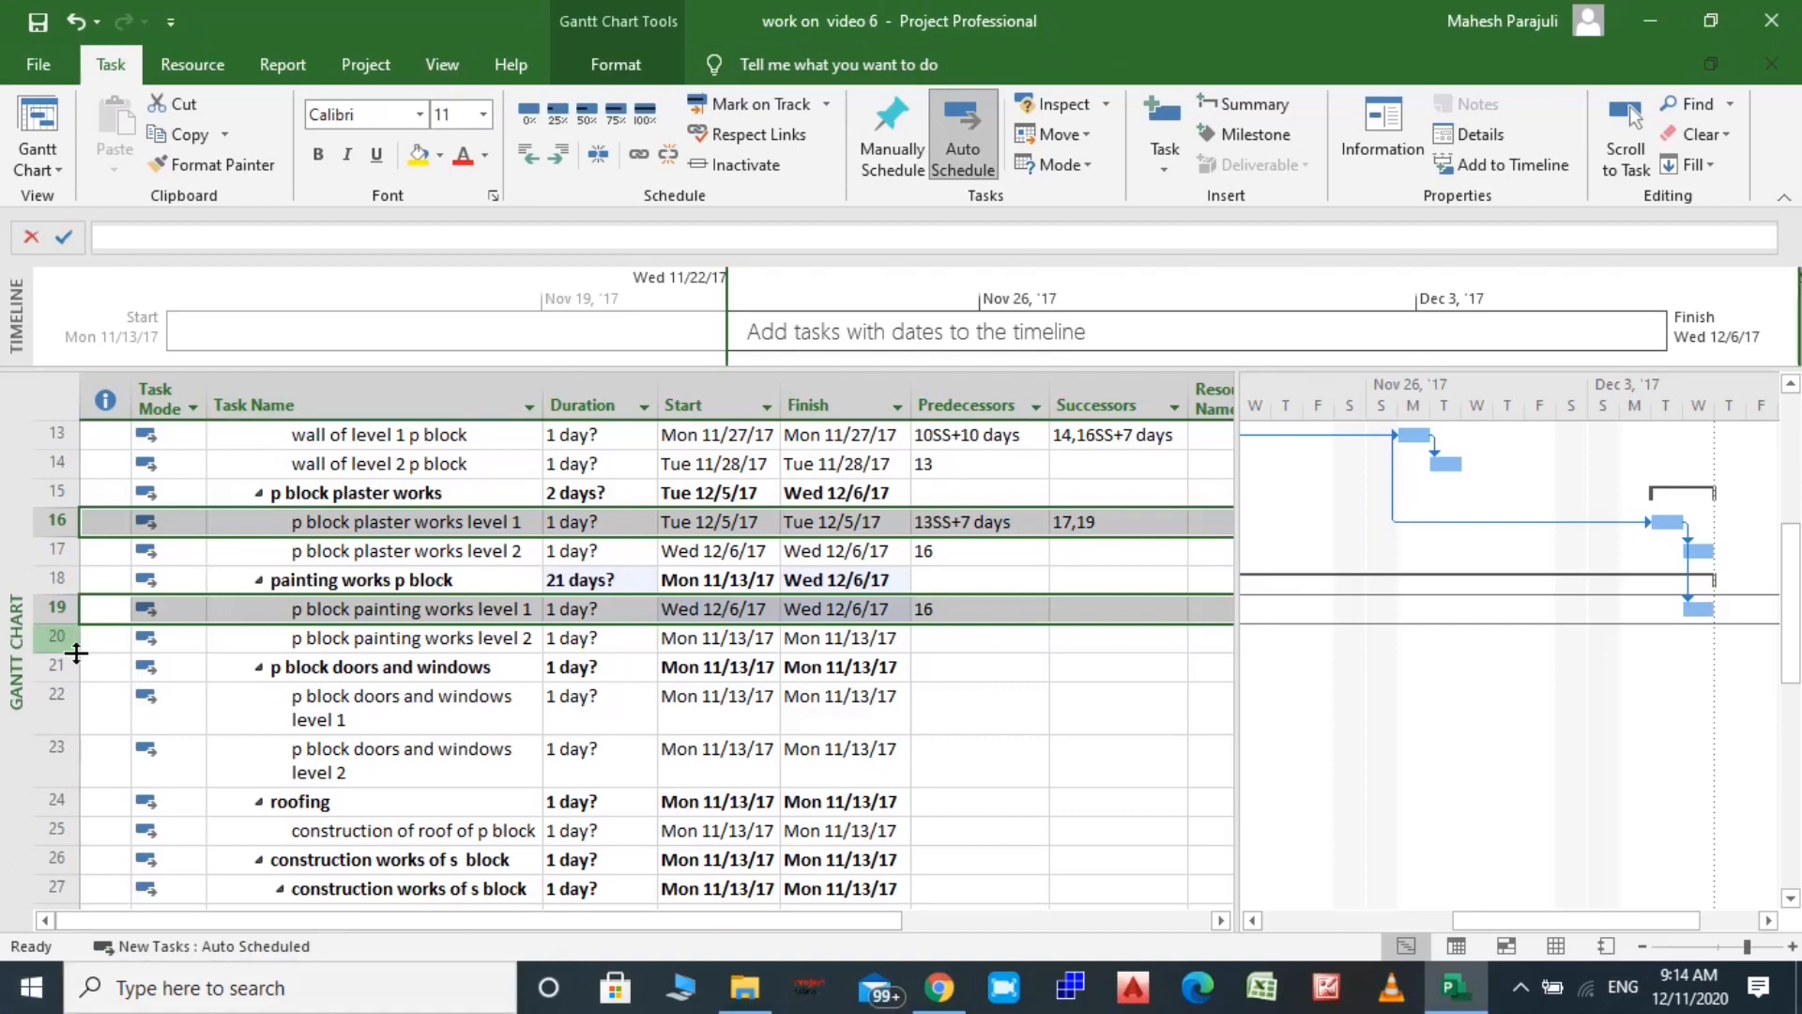
# Link p block painting works level 1 to p block painting works level 2 as its successor
pyautogui.click(52, 639)
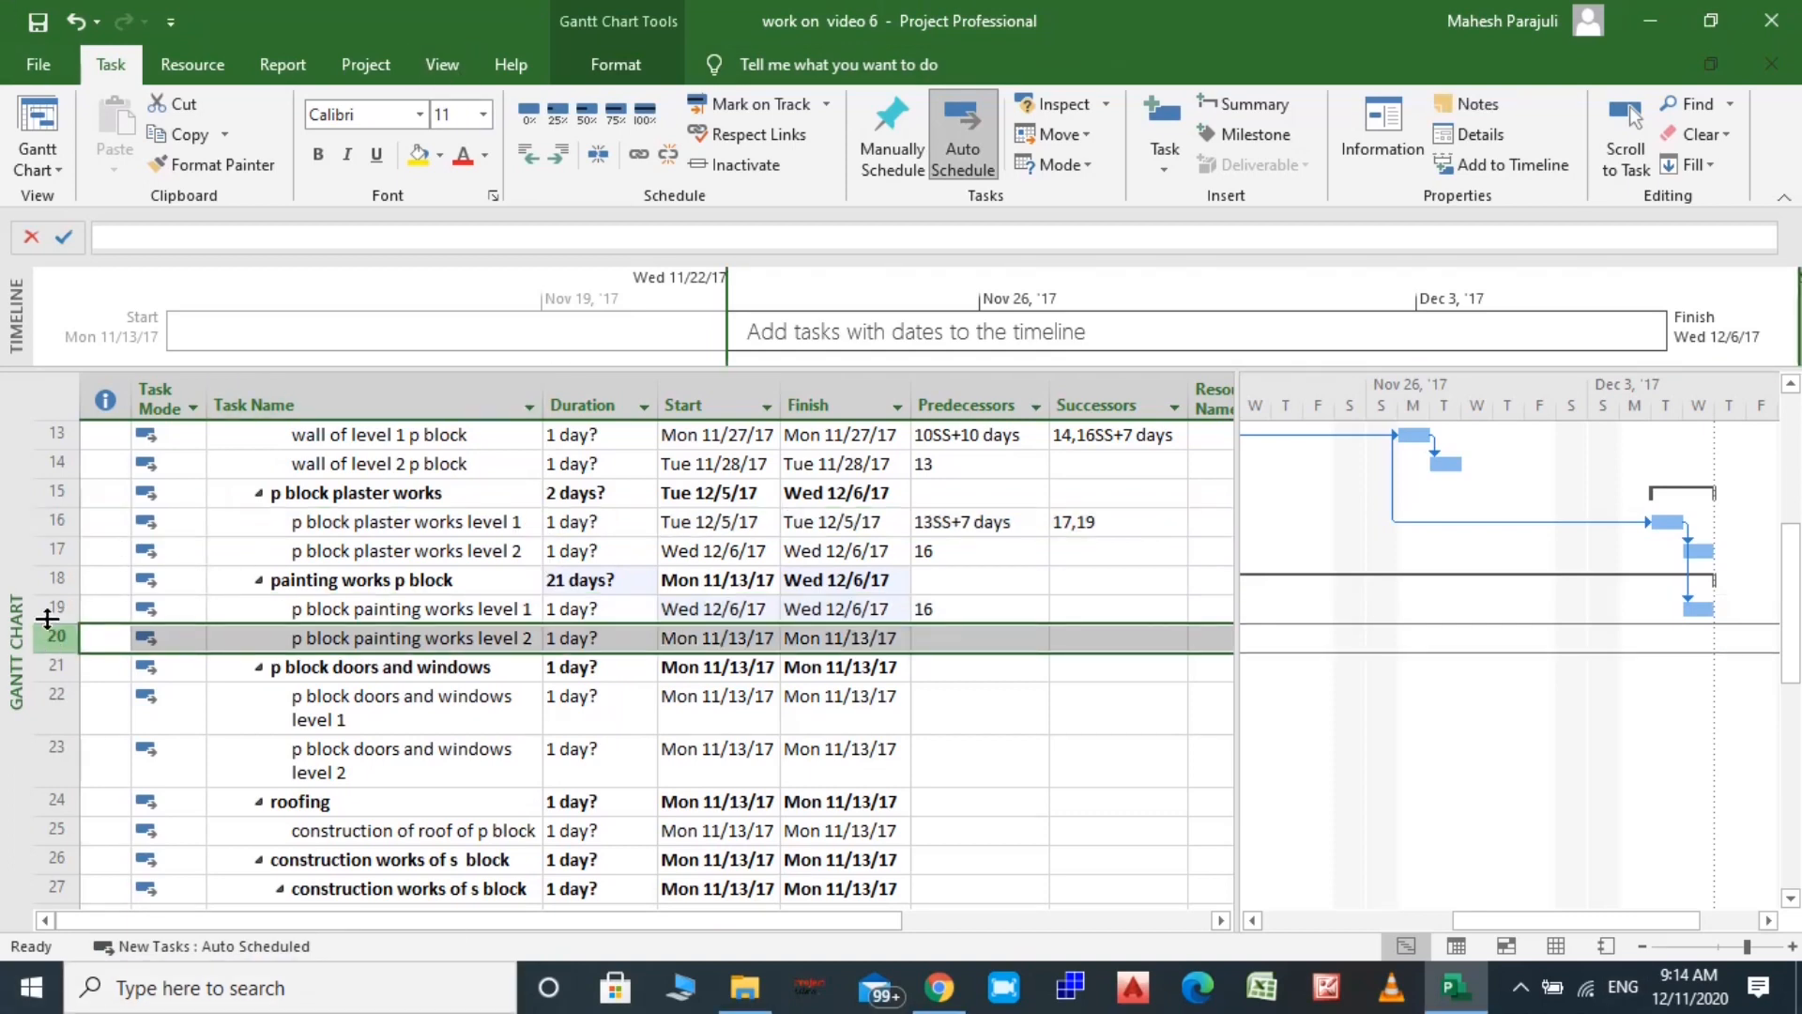
pyautogui.click(49, 611)
pyautogui.keyDown('shift'); pyautogui.click(52, 638); pyautogui.keyUp('shift')
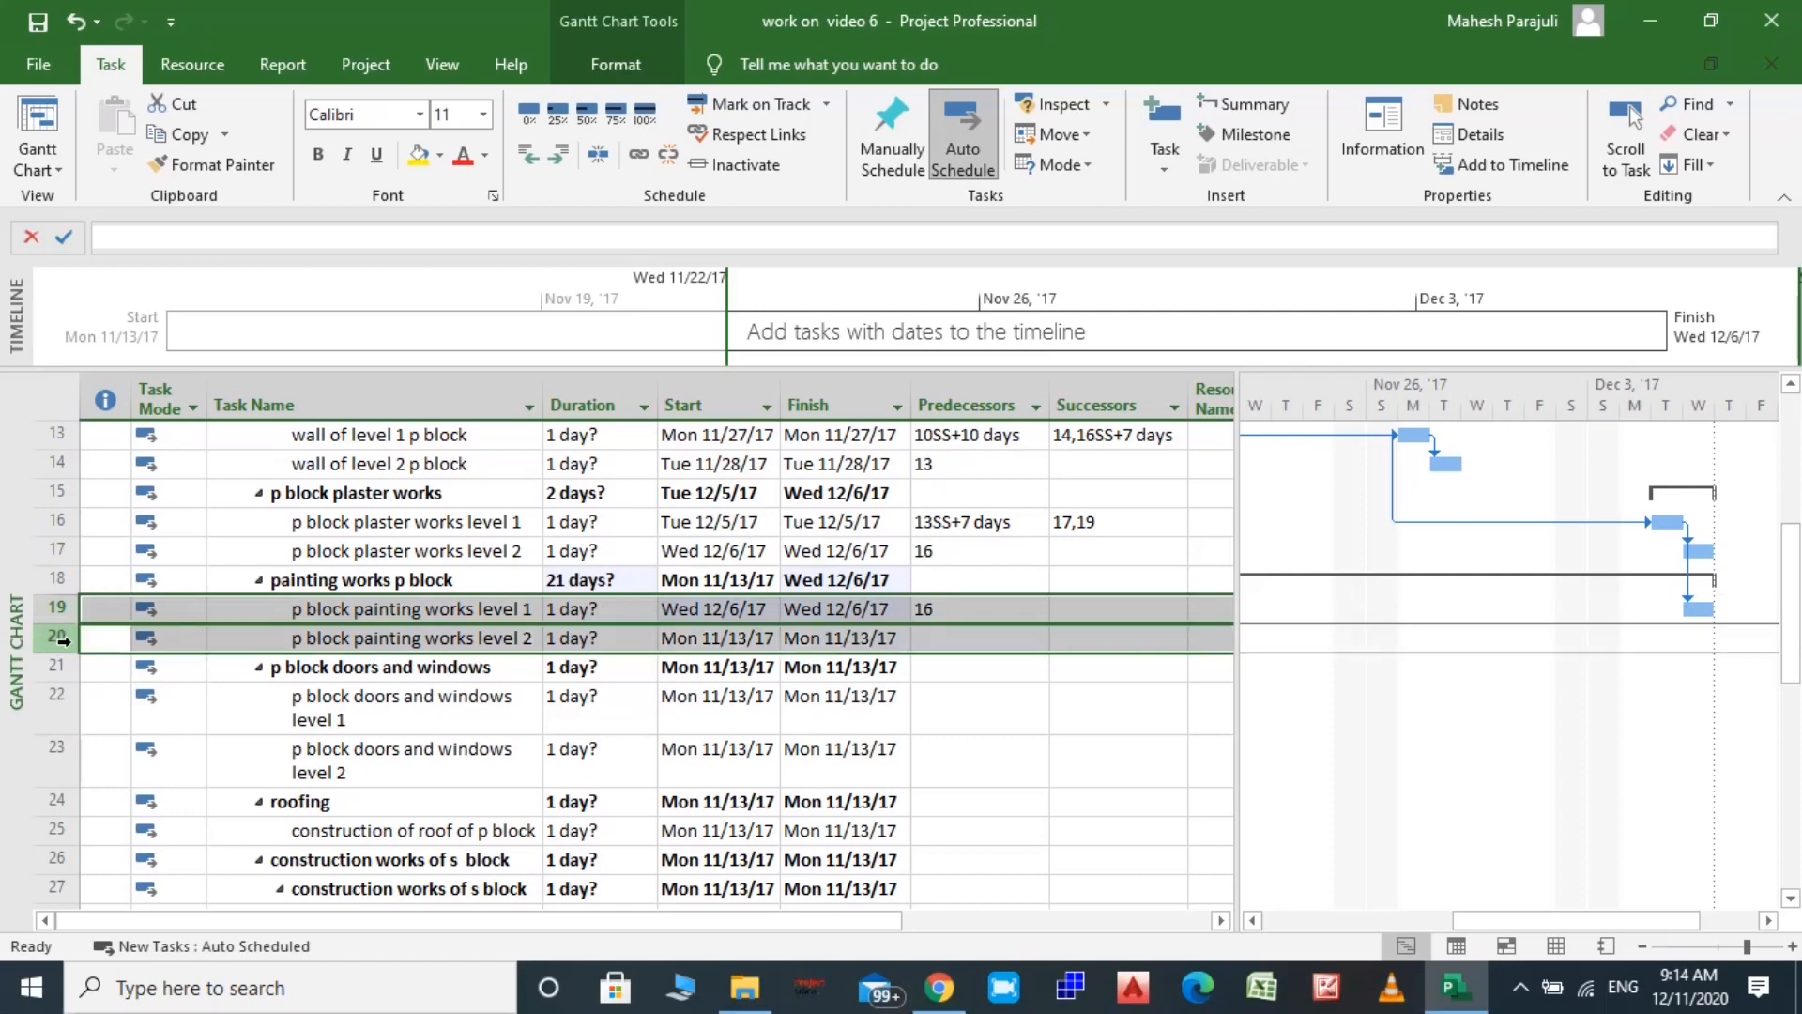
pyautogui.hotkey('ctrl', 'F2')
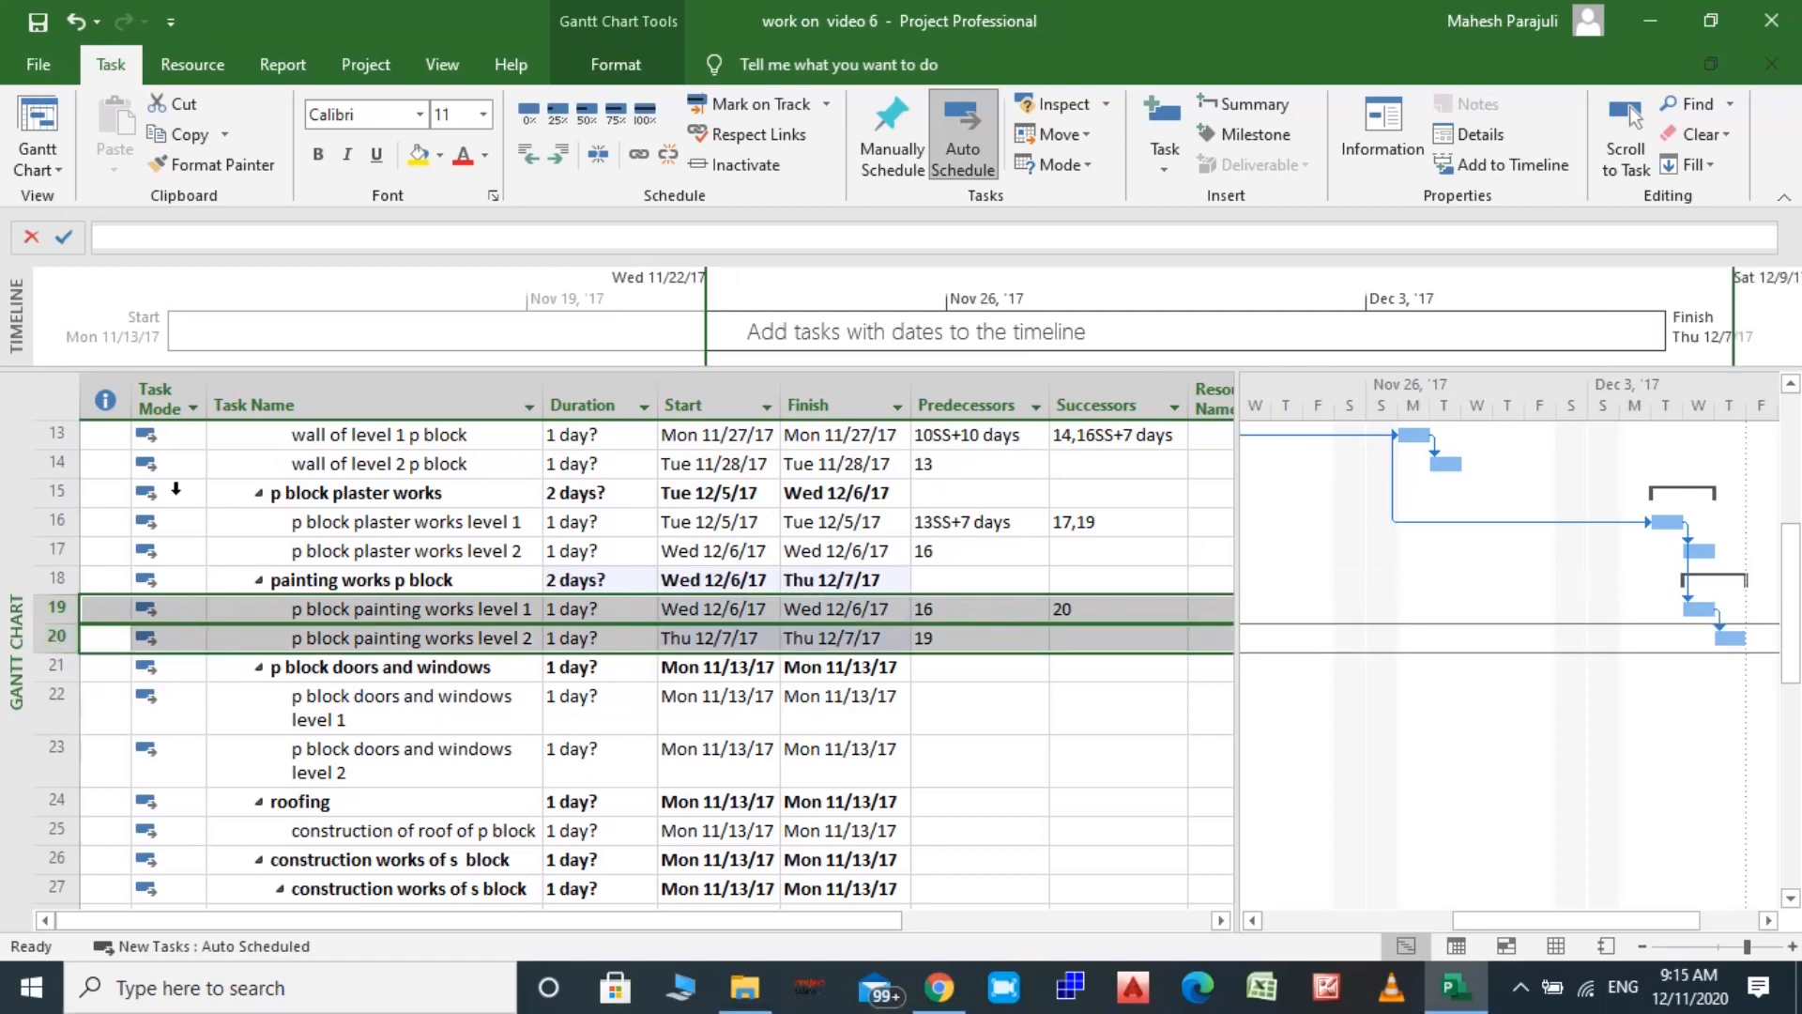
# Link p block plaster works level 1 to p block doors and windows level 1 as its successor
pyautogui.click(309, 746)
pyautogui.click(47, 522)
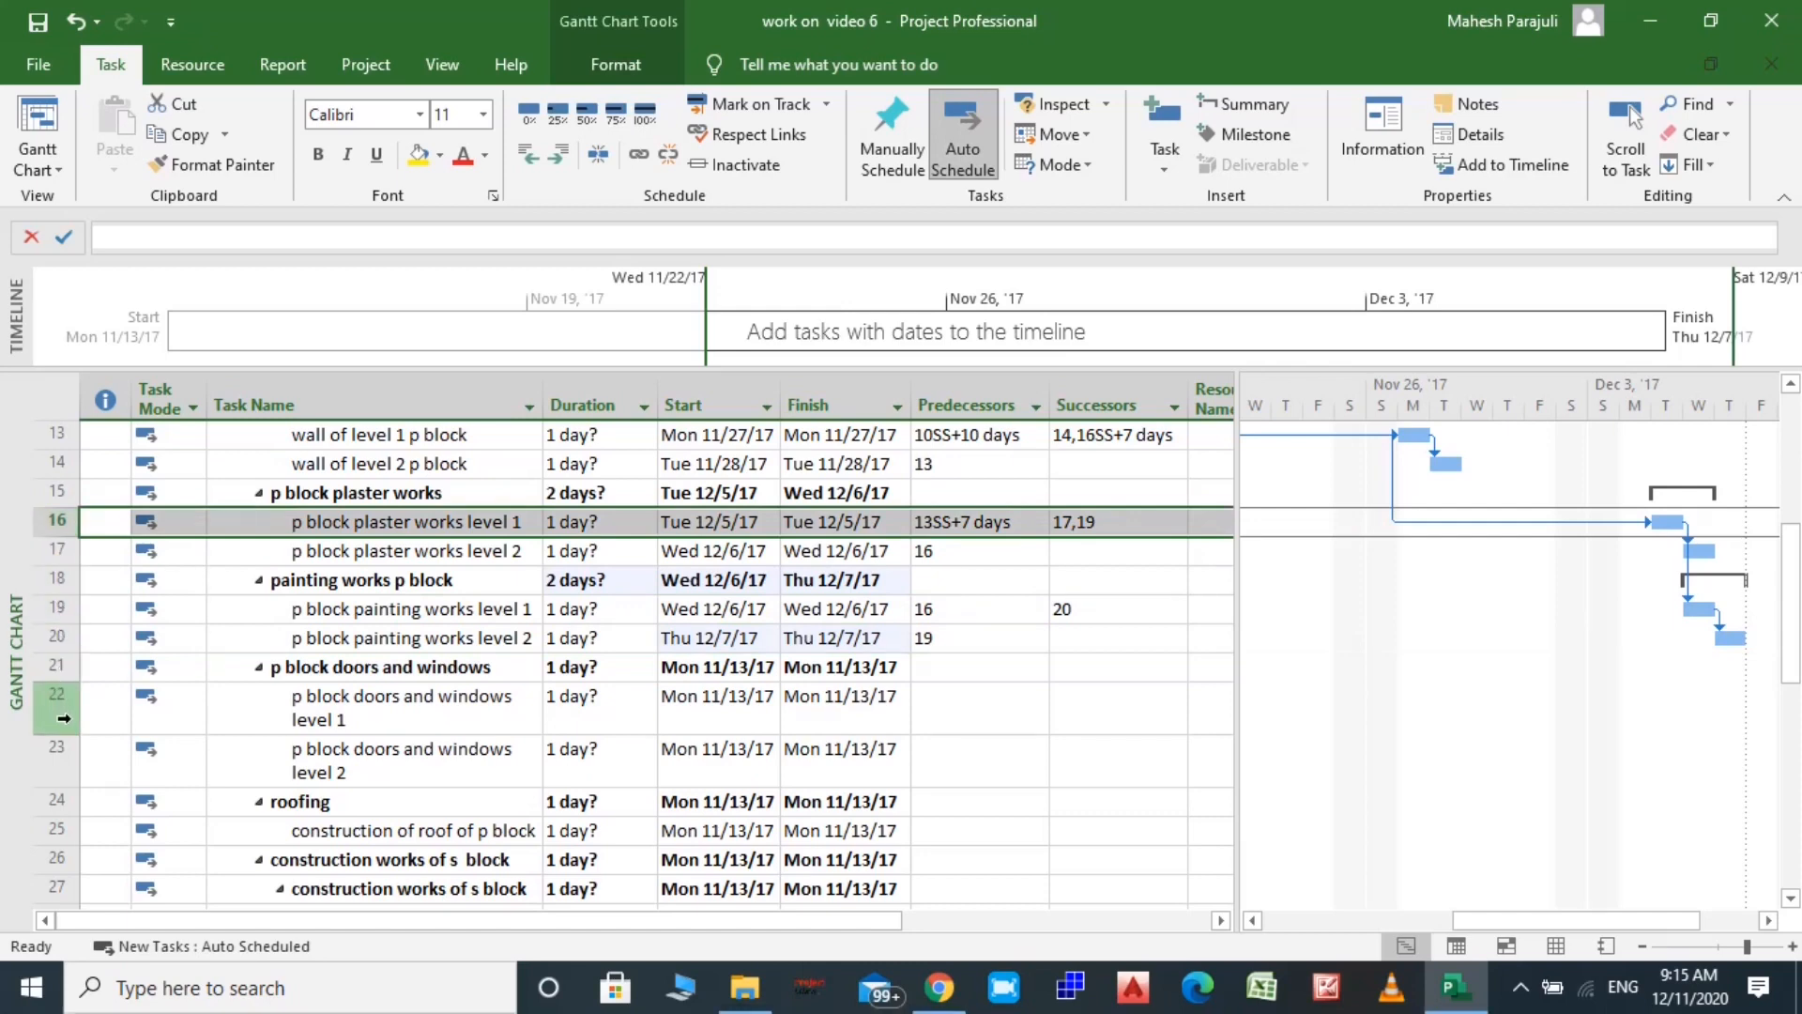
pyautogui.keyDown('ctrl'); pyautogui.click(64, 718); pyautogui.keyUp('ctrl')
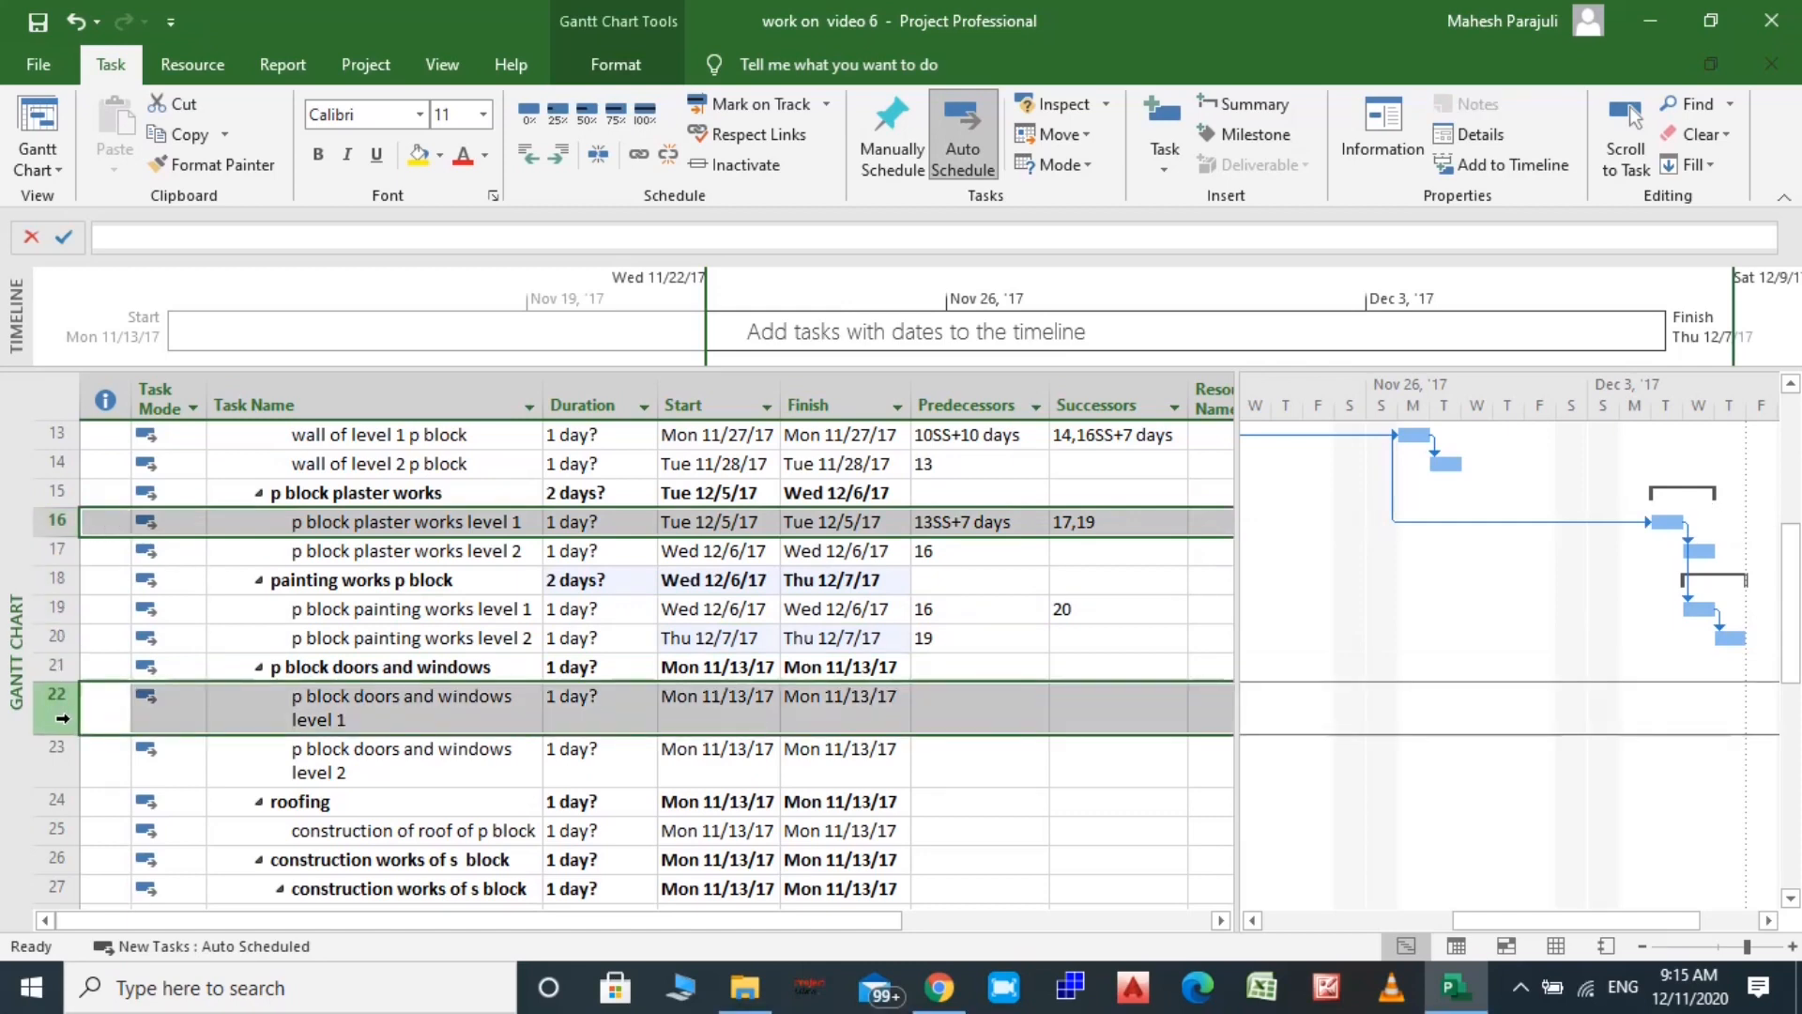
pyautogui.click(639, 155)
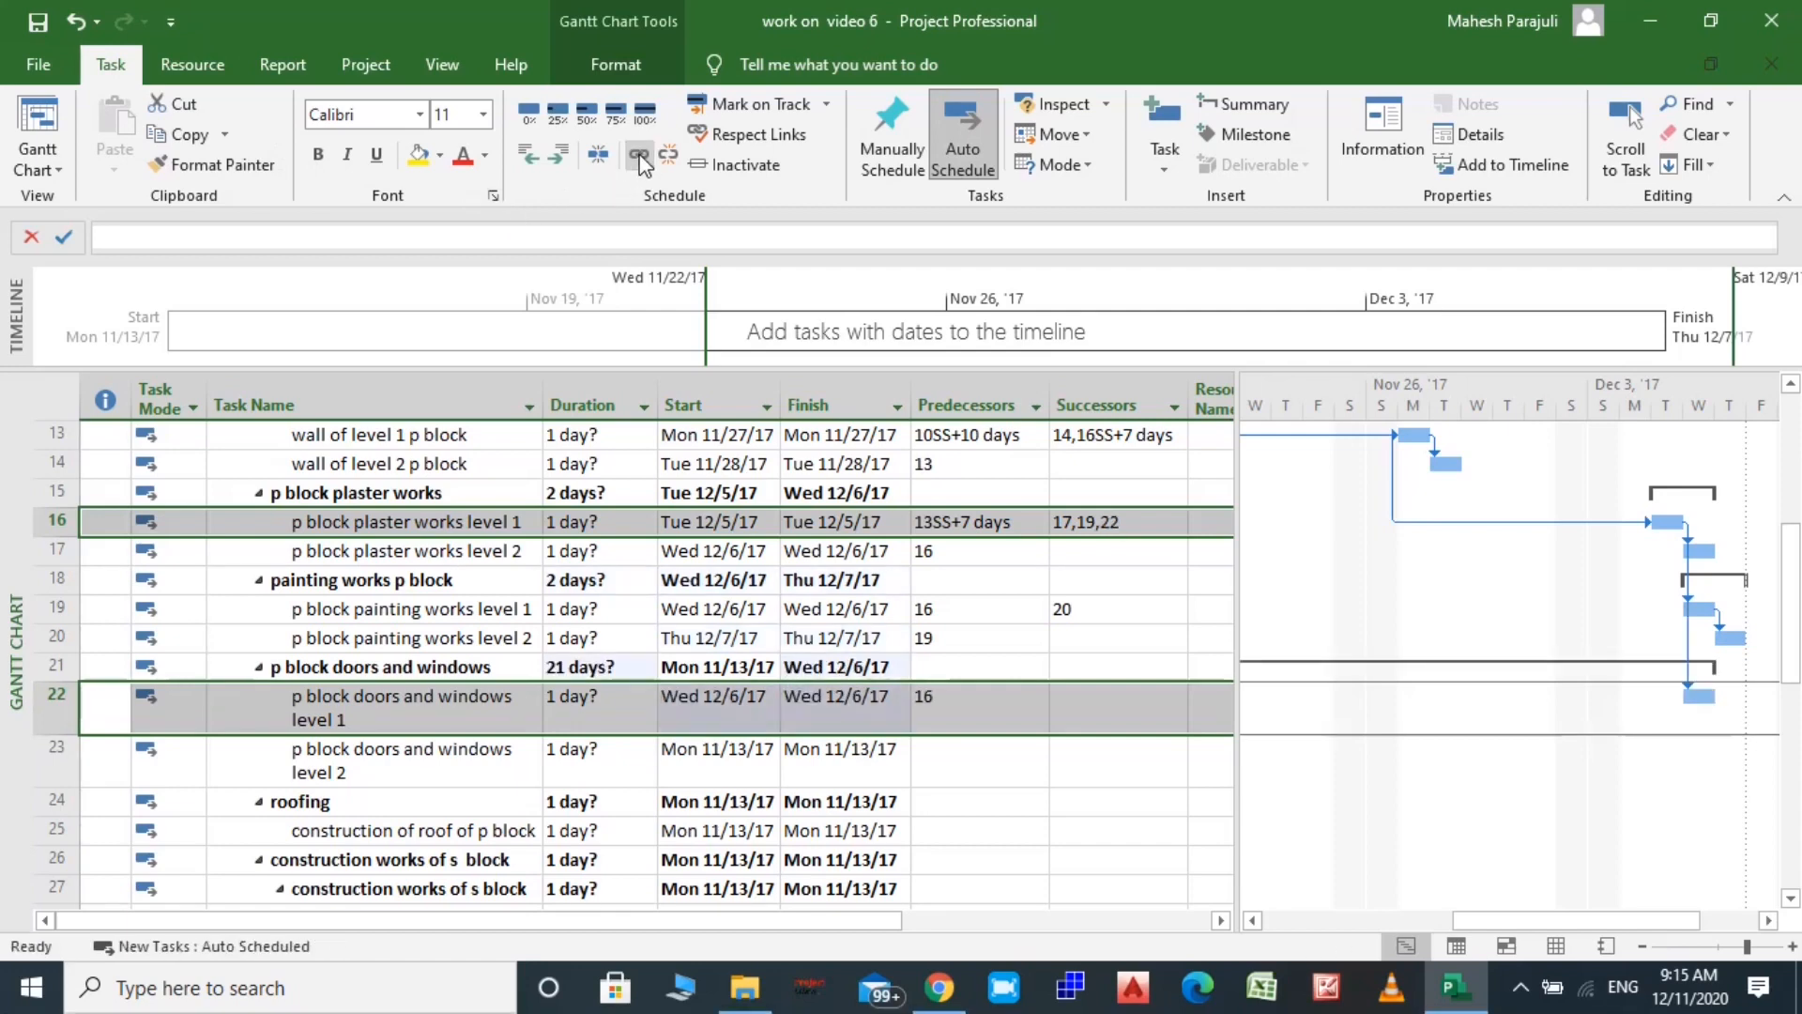
# Add p block doors and windows level 1 as a second predecessor of p block painting works level 1
pyautogui.click(43, 778)
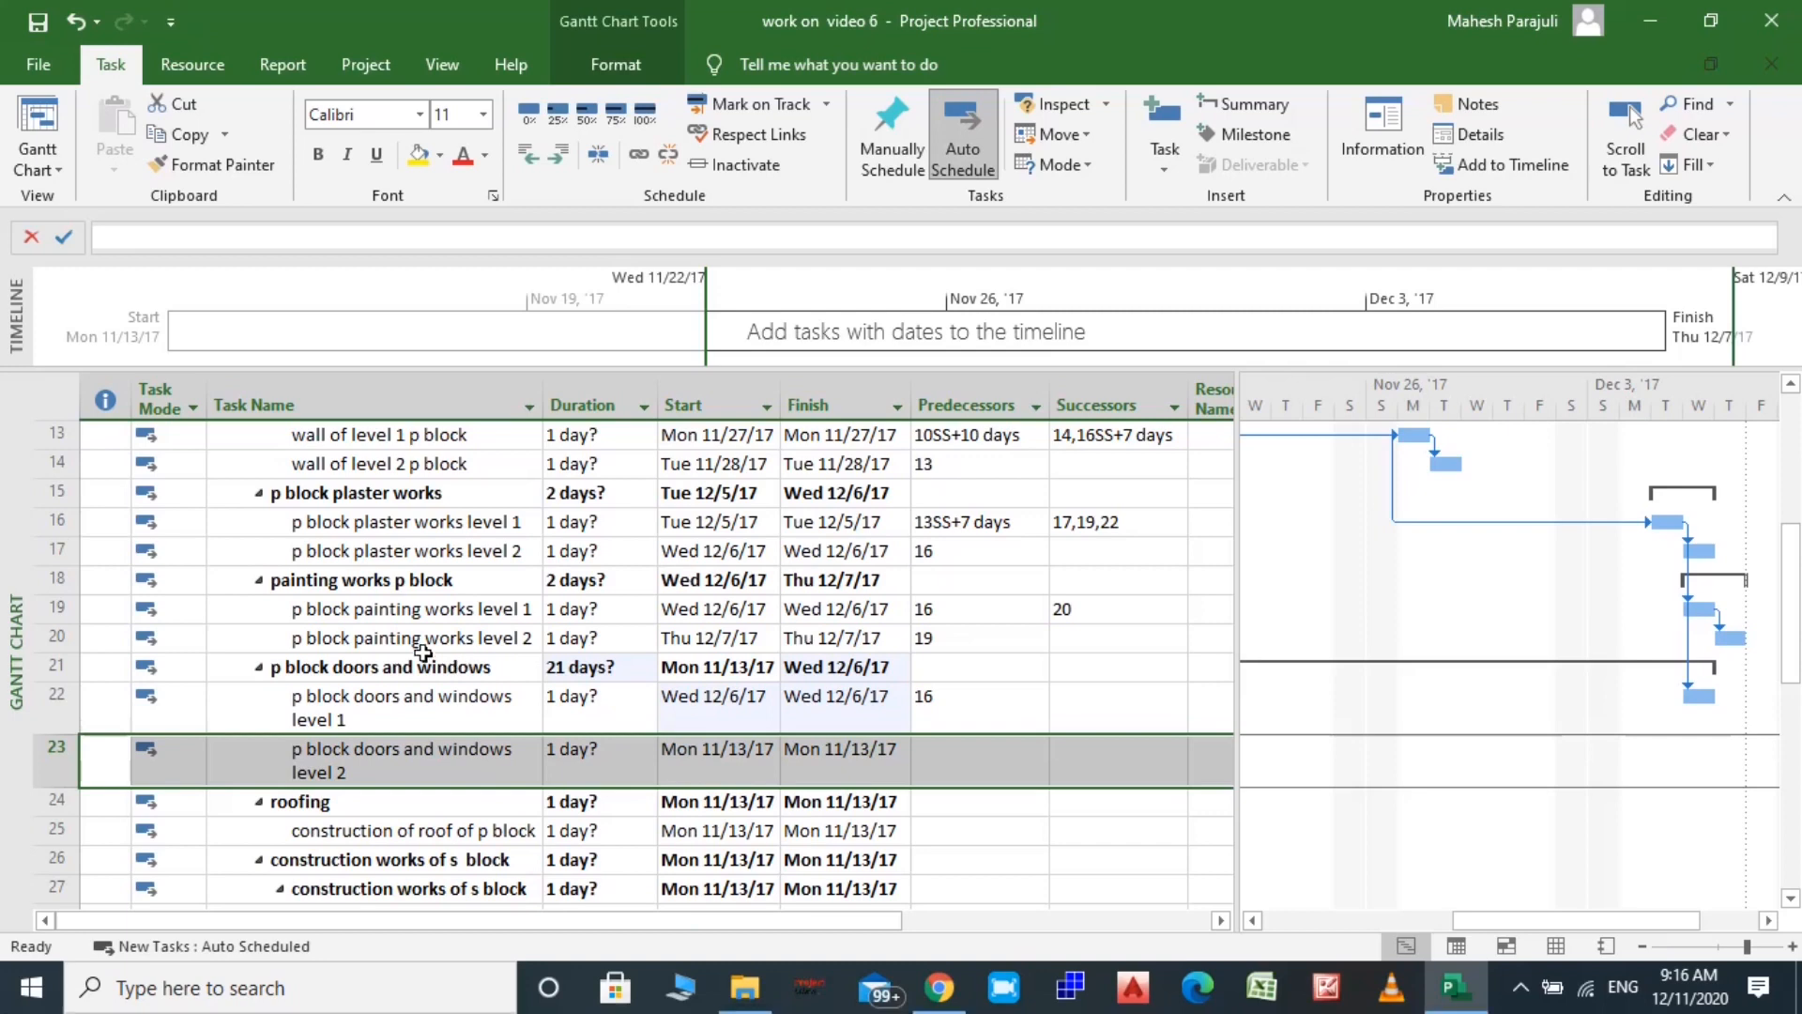
pyautogui.click(404, 614)
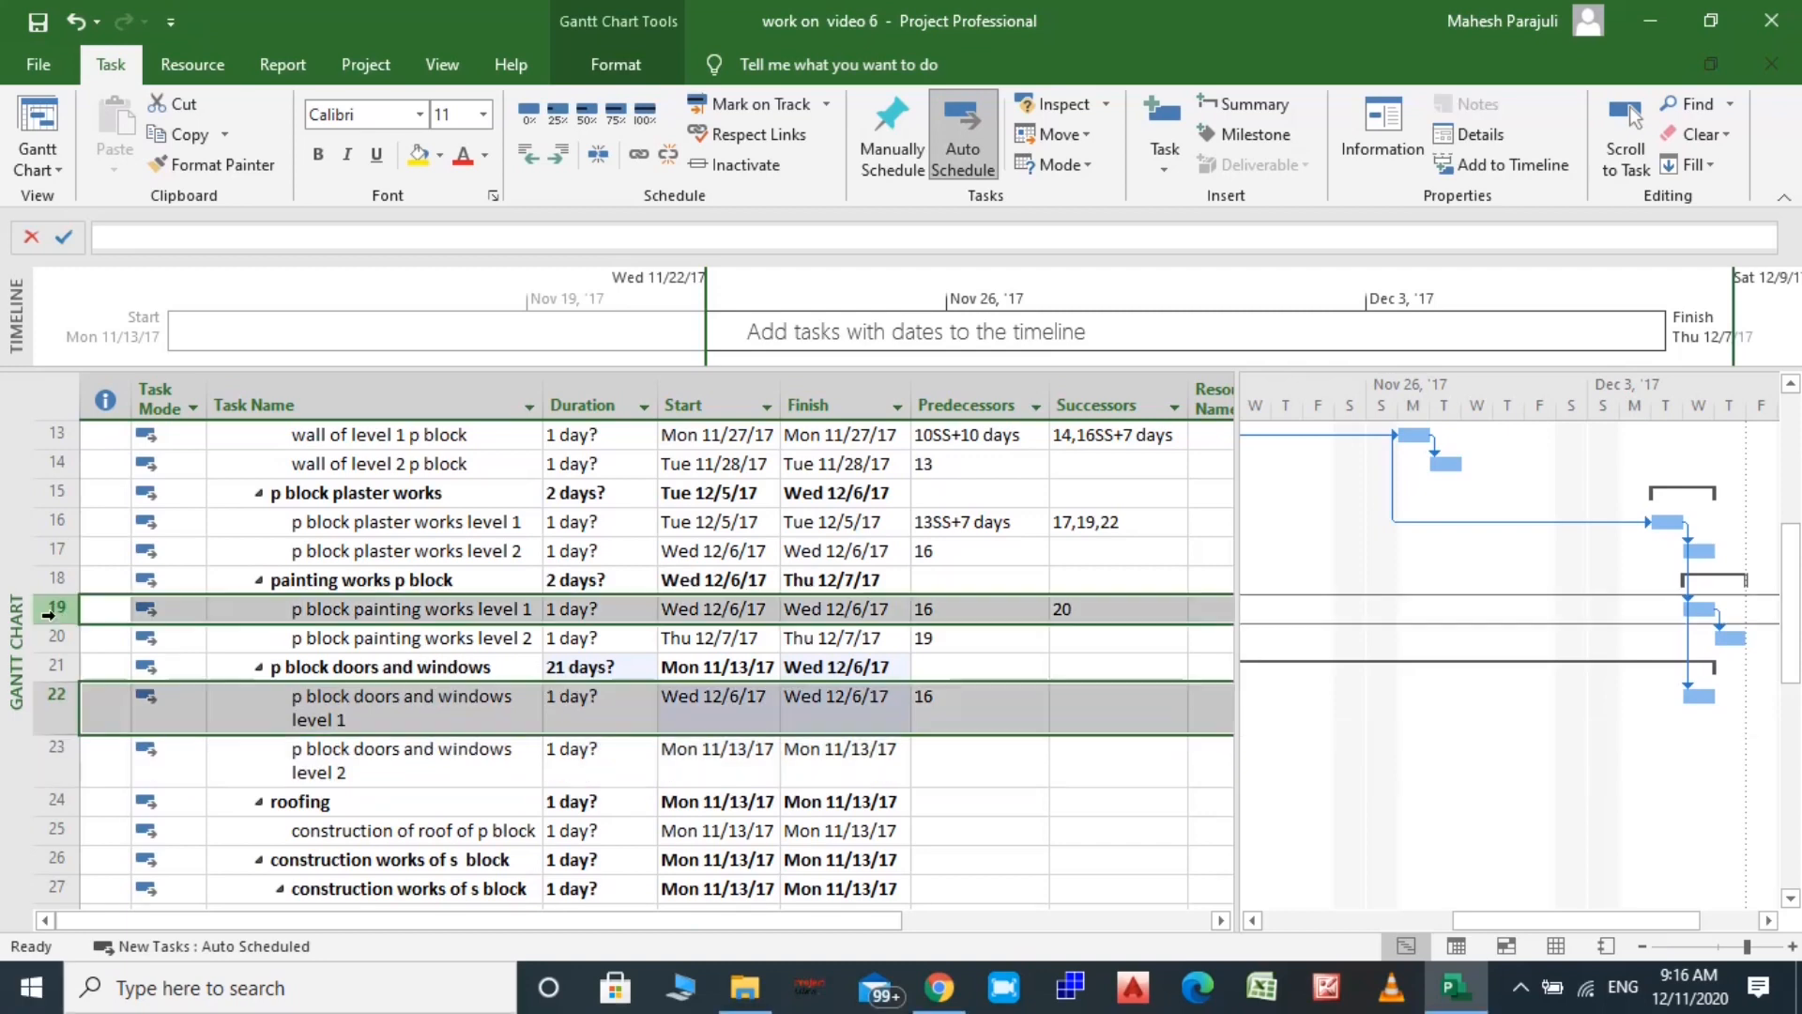
pyautogui.doubleClick(409, 620)
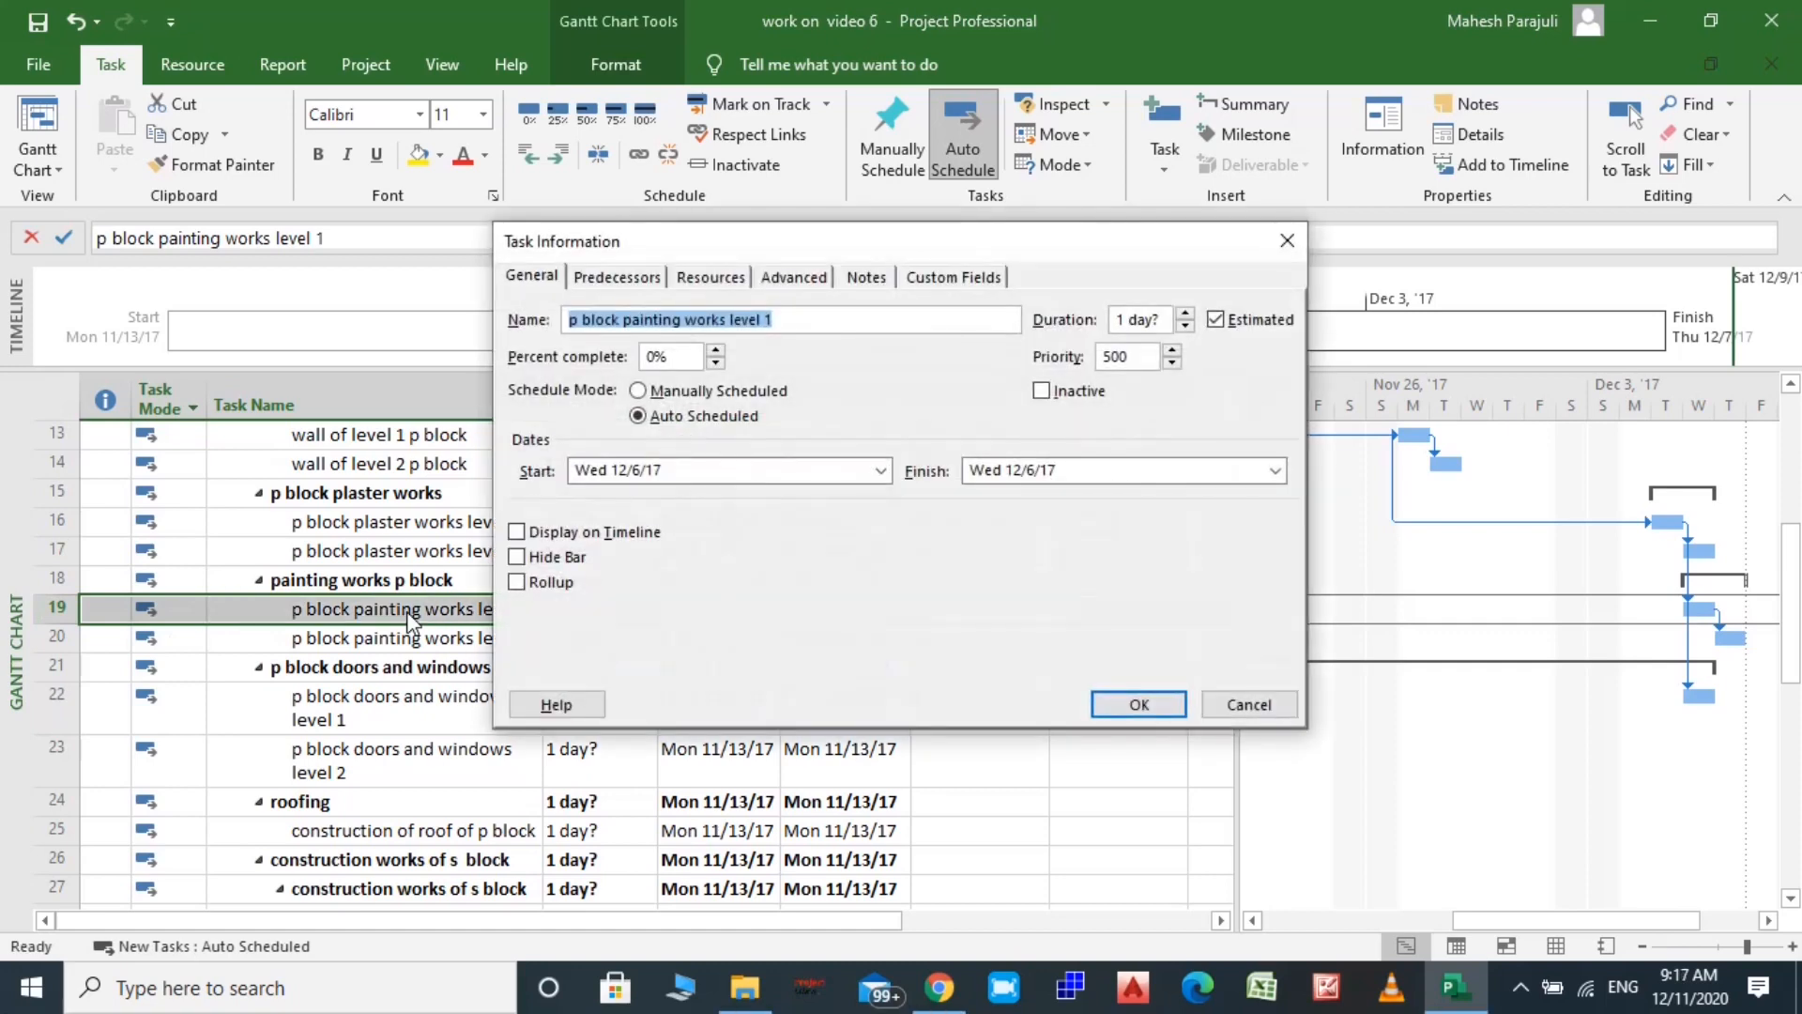
pyautogui.click(633, 280)
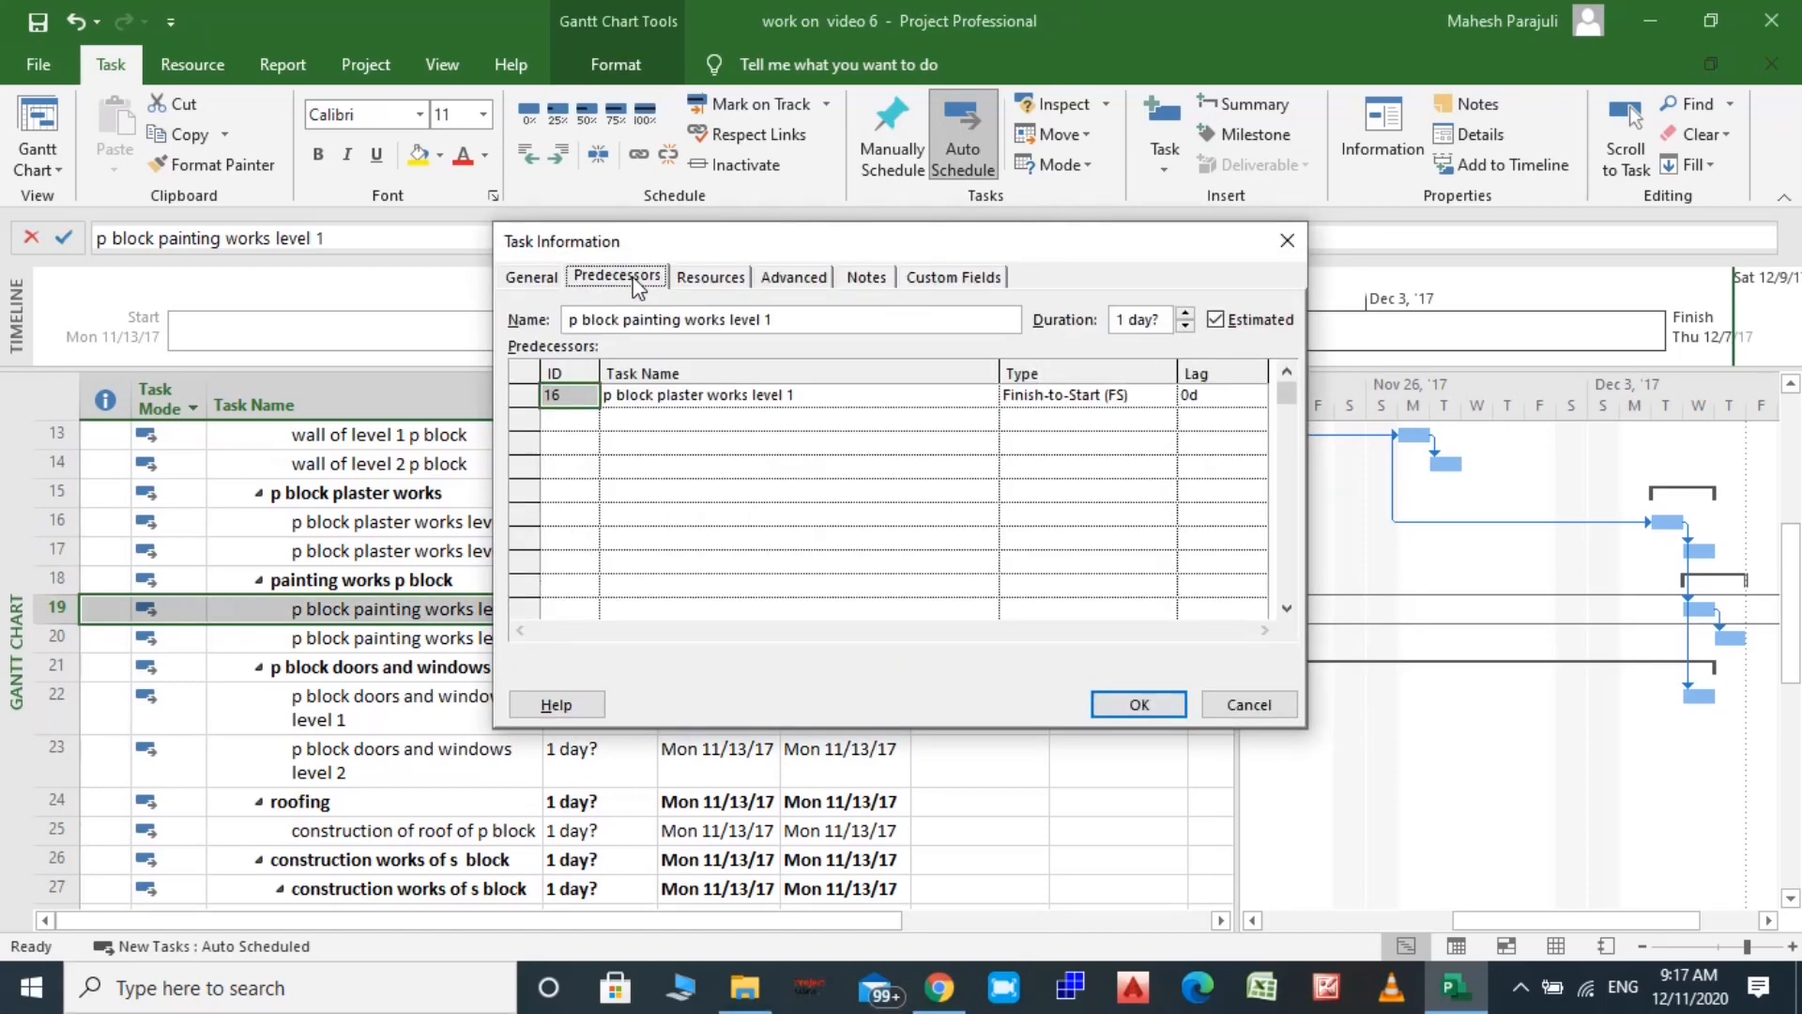
pyautogui.click(775, 422)
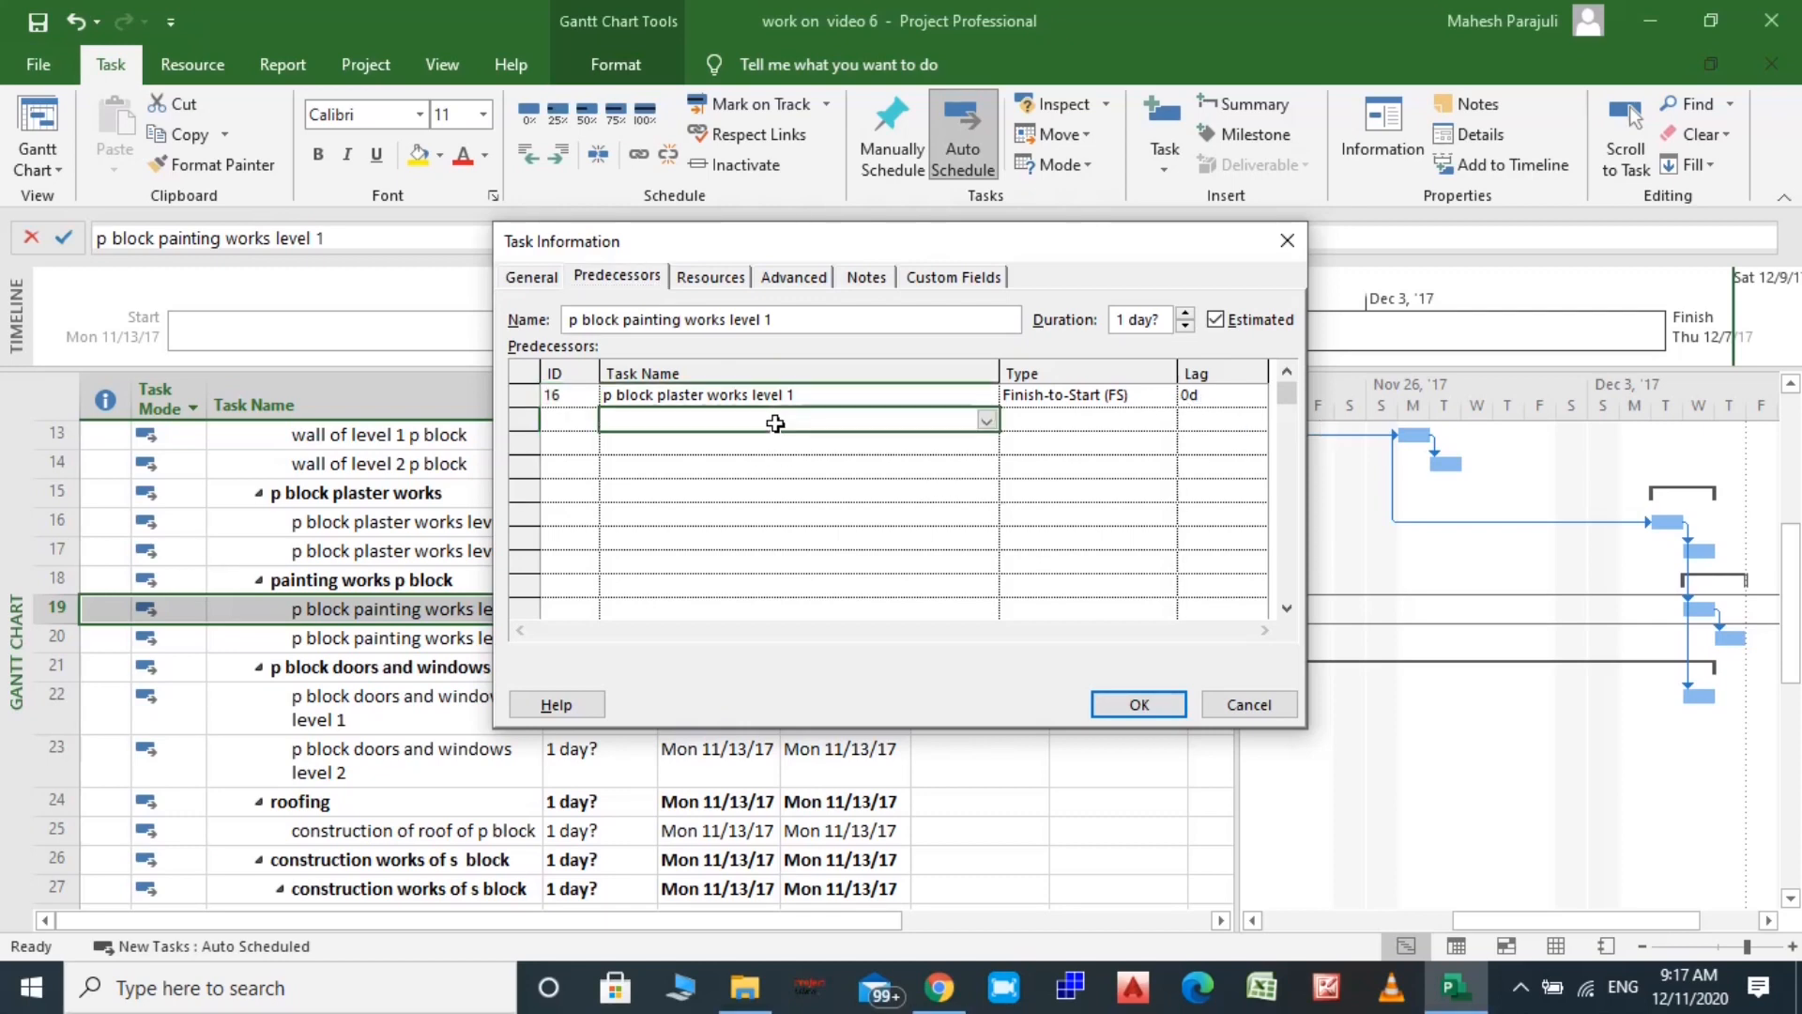
pyautogui.click(987, 419)
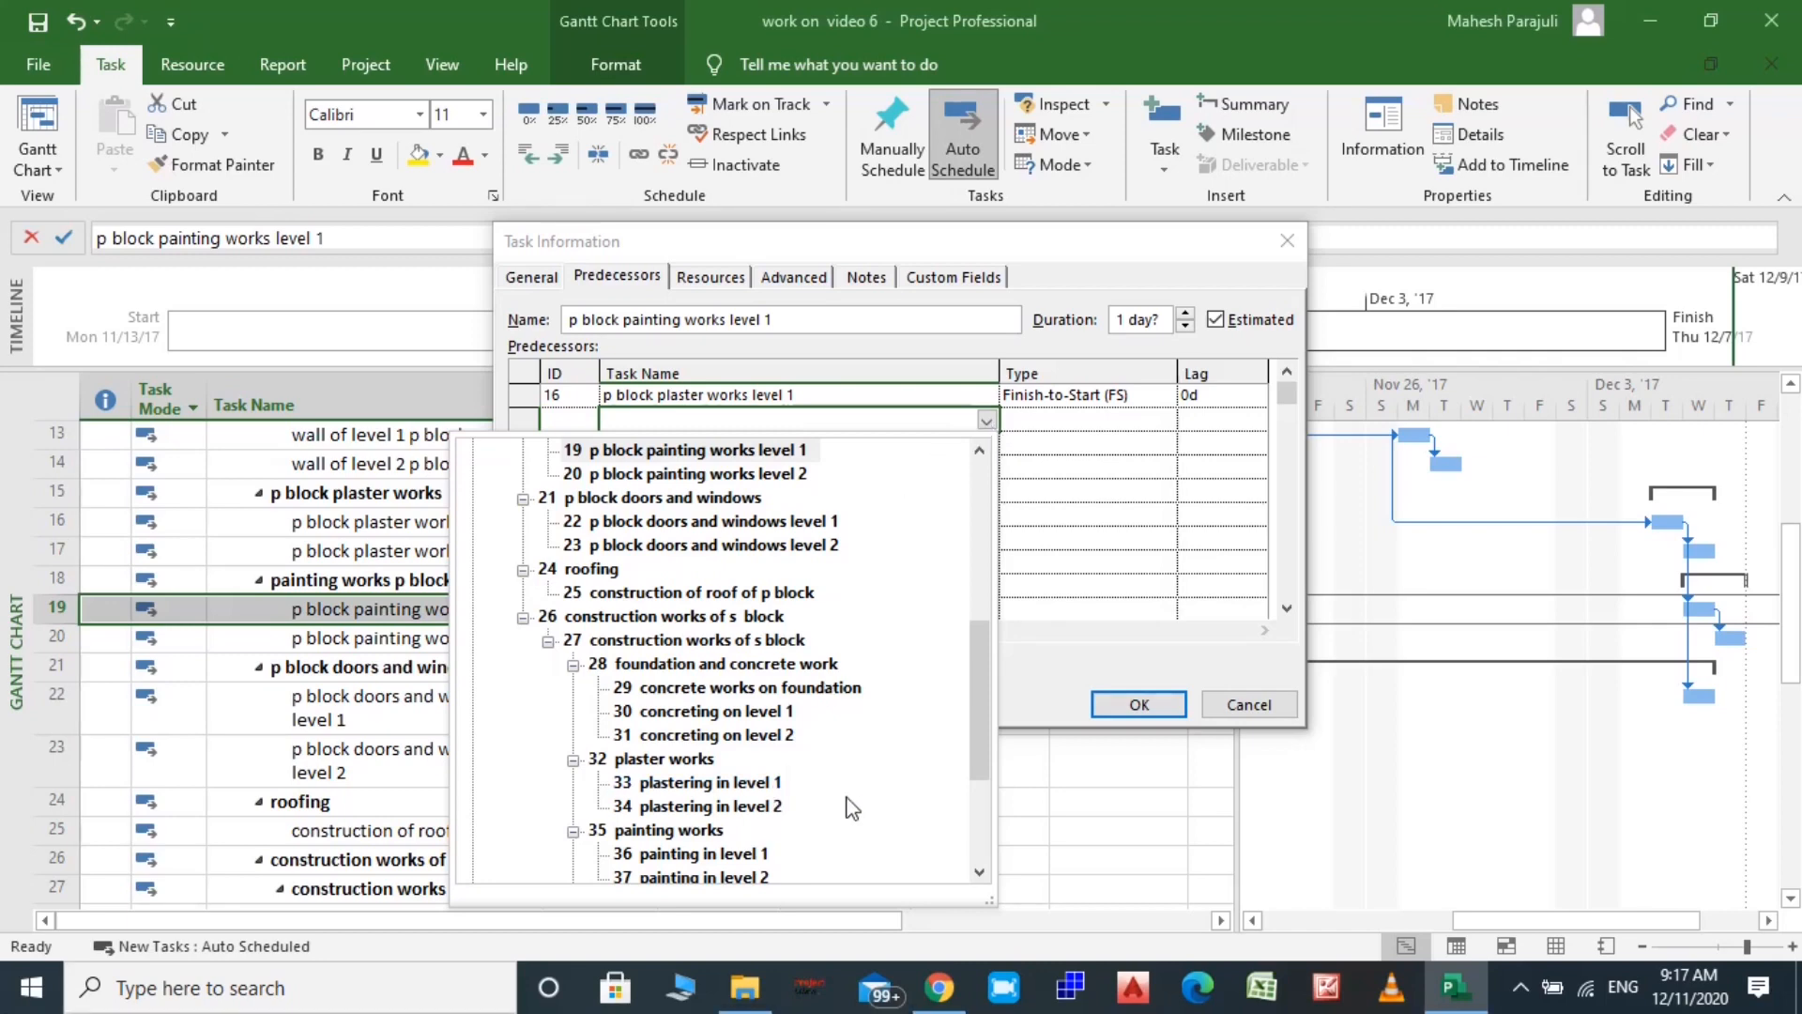
pyautogui.scroll(-2, 849, 803)
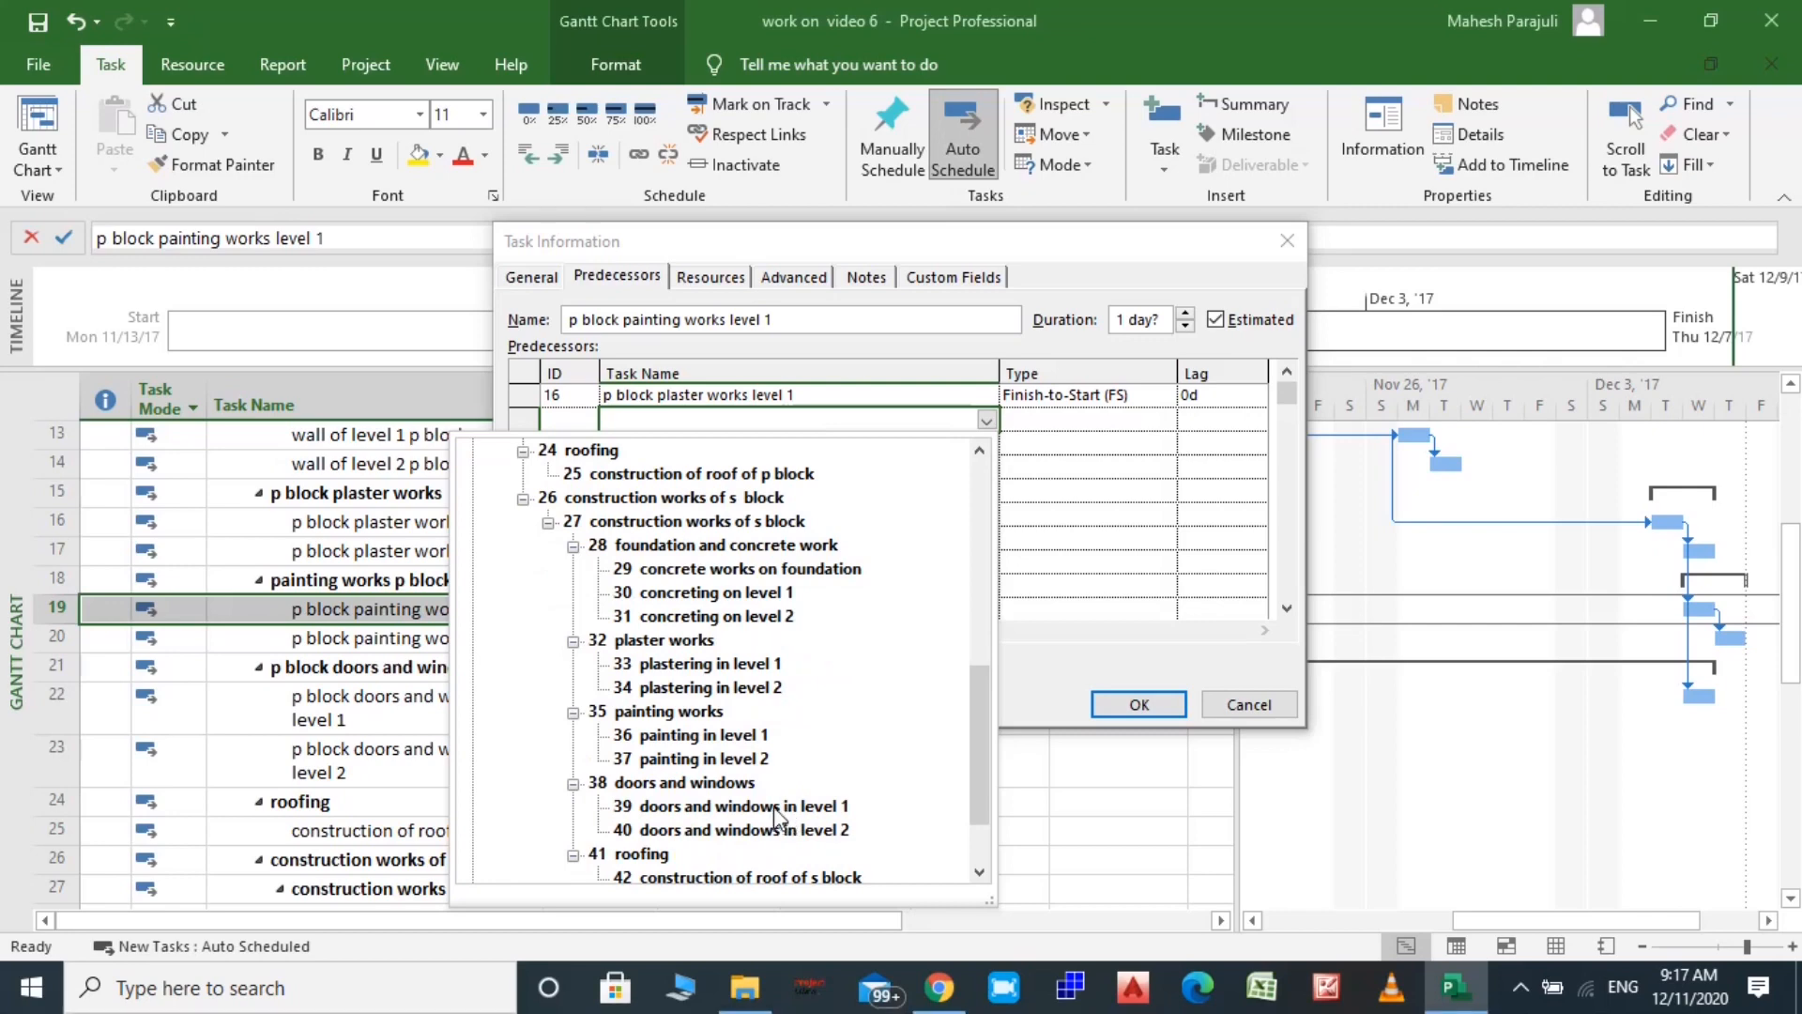
pyautogui.scroll(-2, 776, 819)
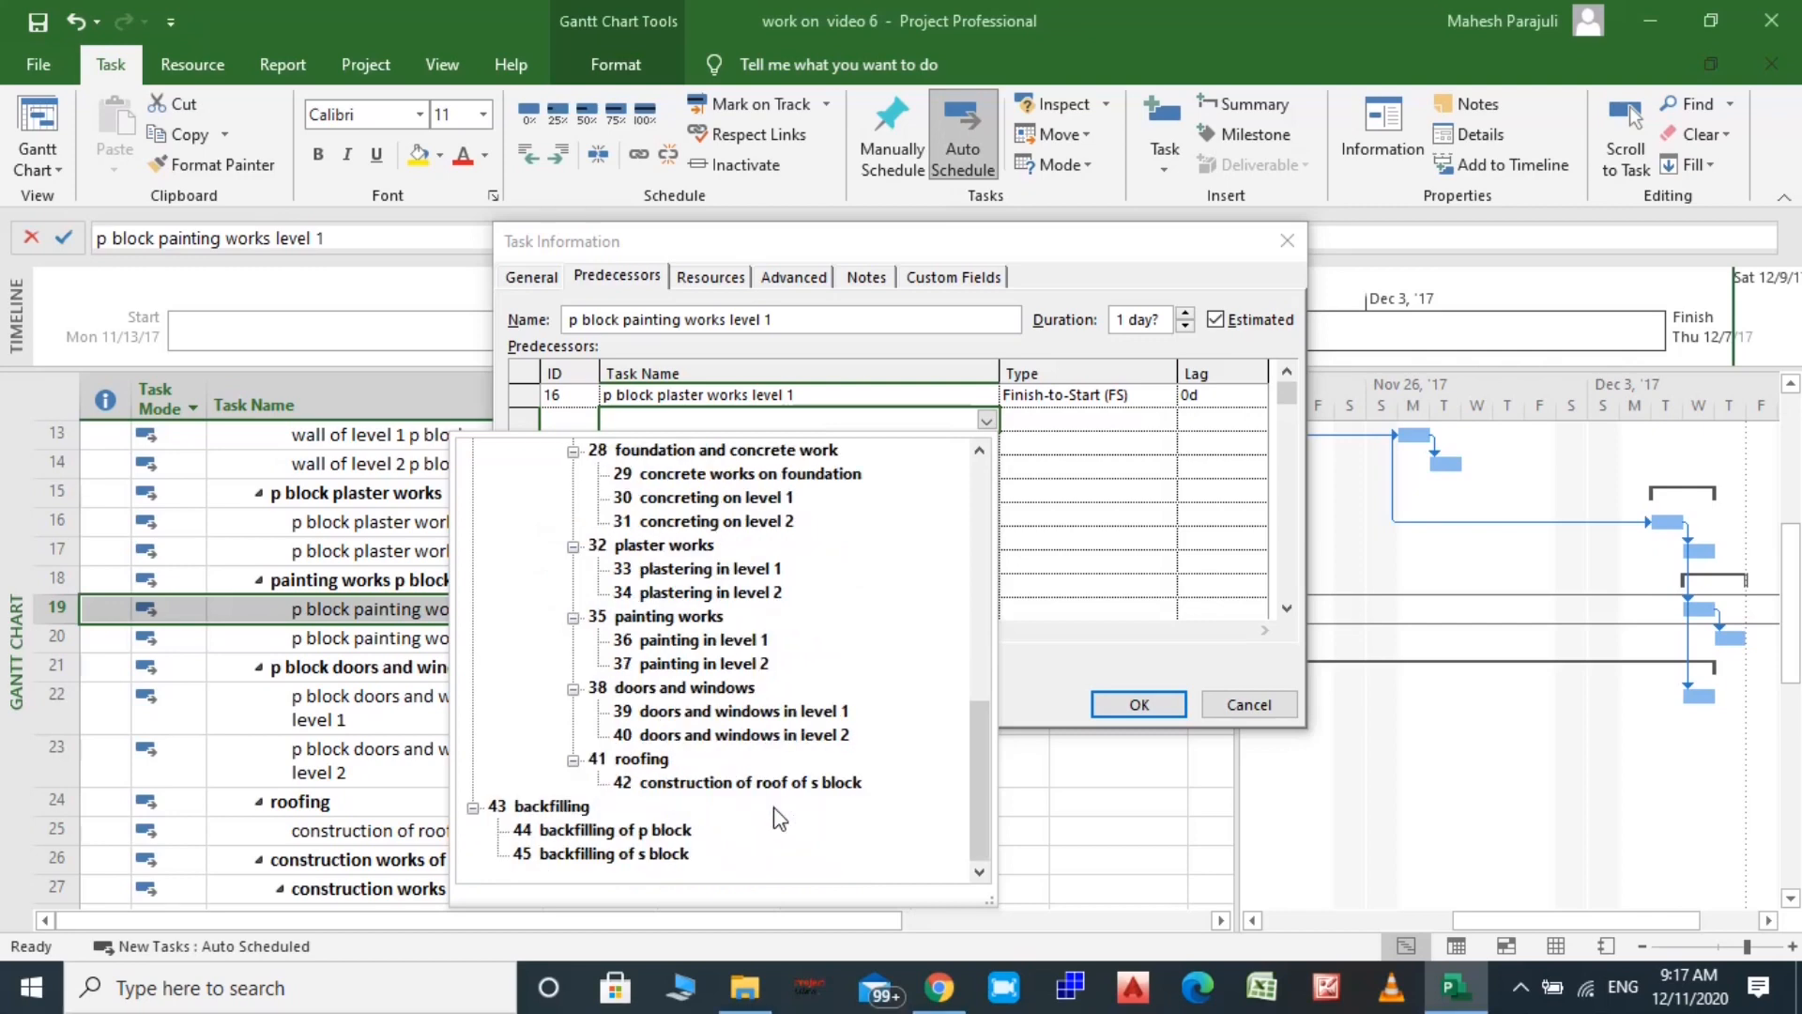
pyautogui.scroll(5, 776, 813)
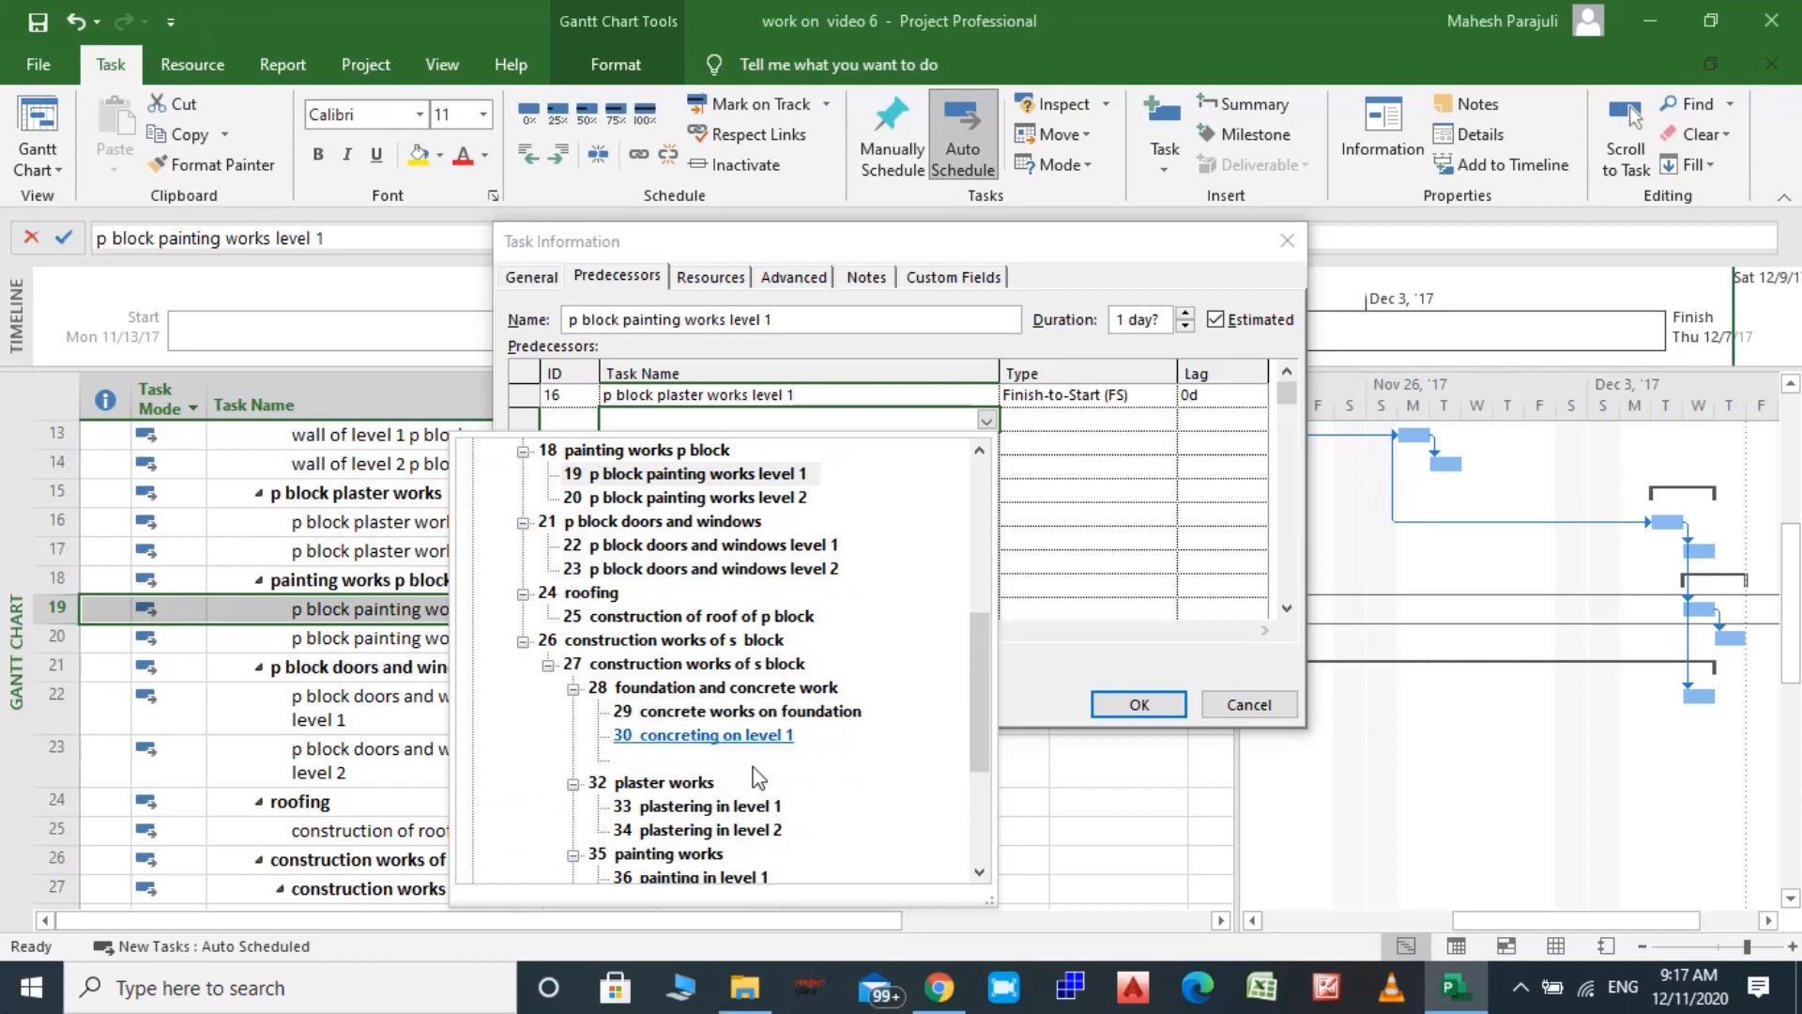
pyautogui.click(700, 546)
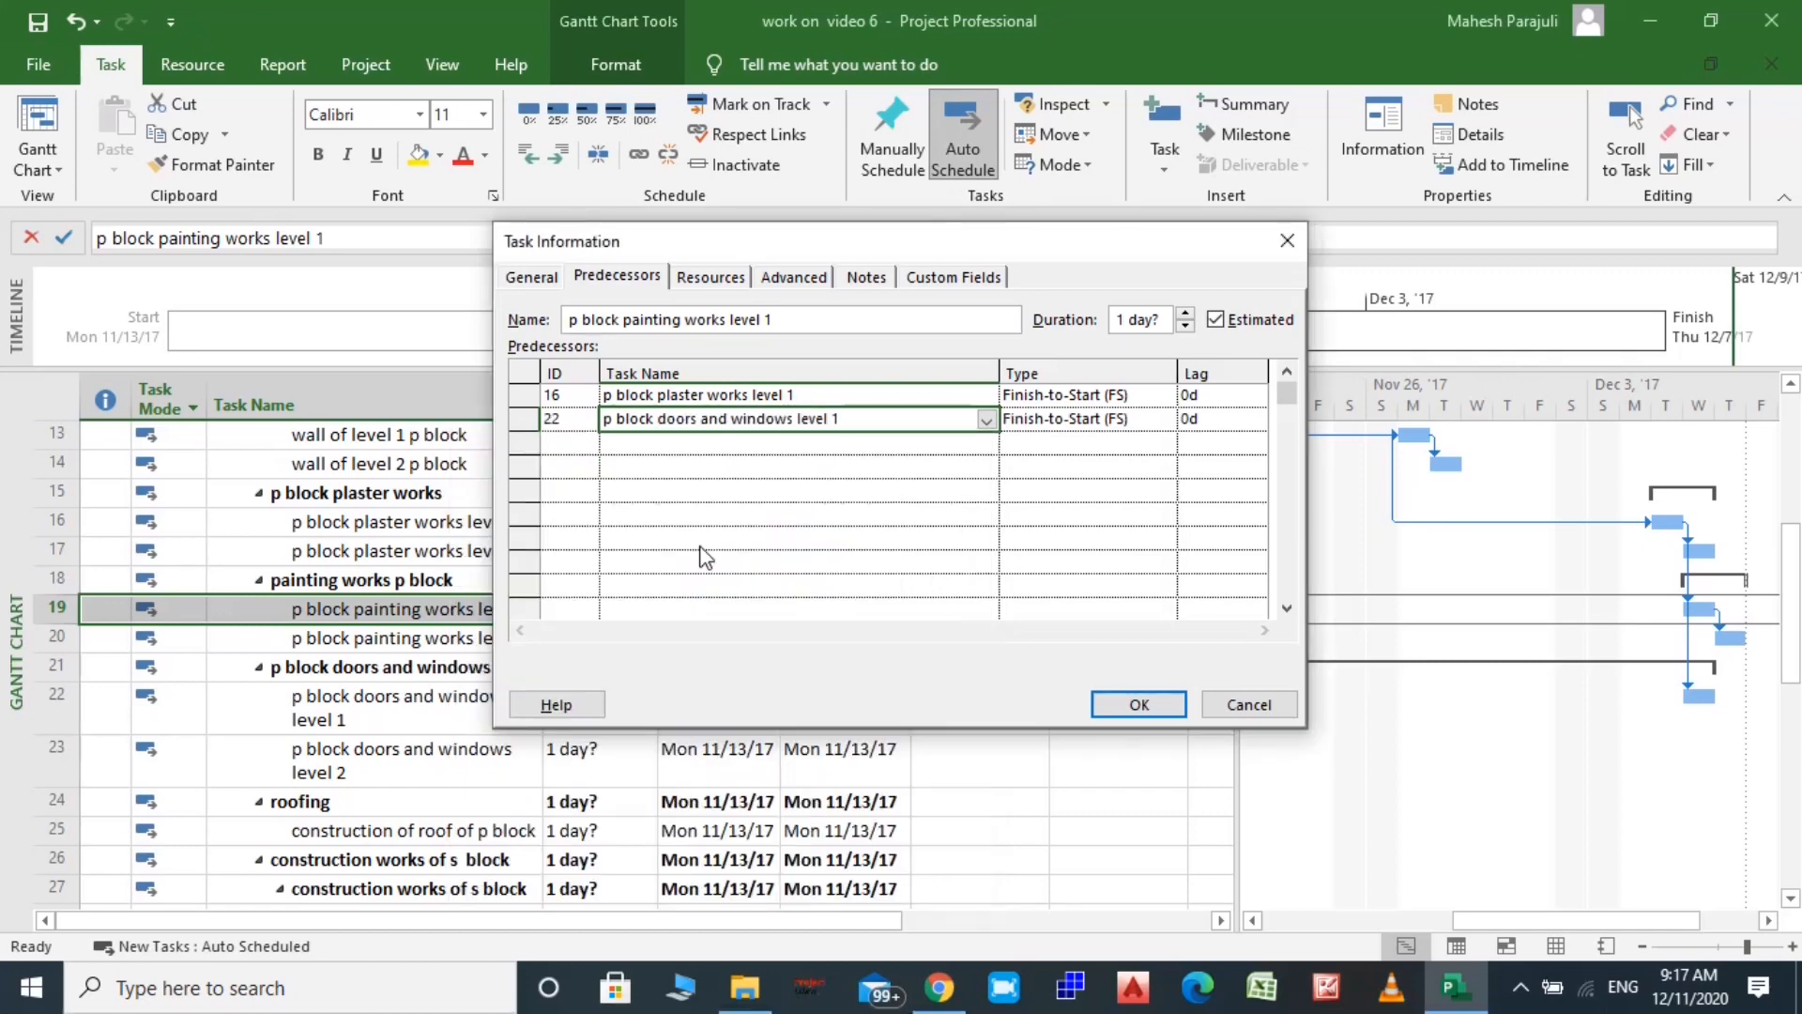
# Set the dependency of p block painting works level 1 on doors and windows level 1 to Start-to-Start with a 3-day lag
pyautogui.click(1167, 427)
pyautogui.click(1164, 421)
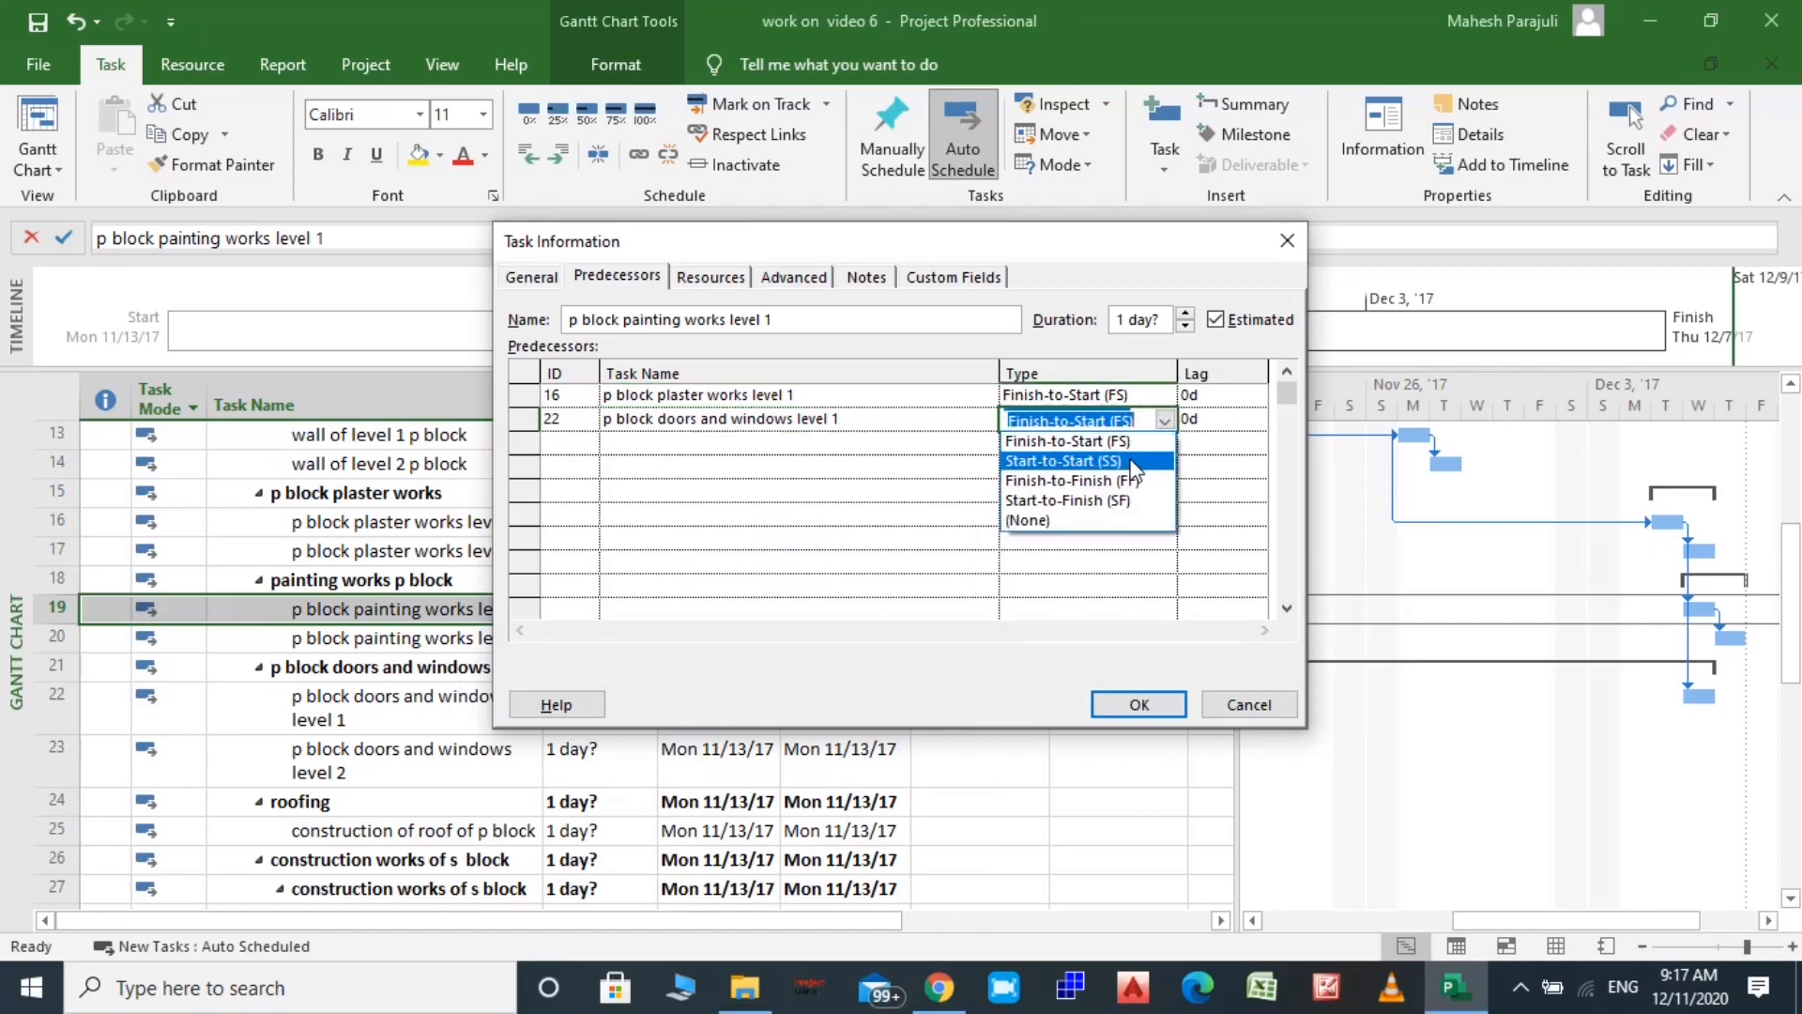
pyautogui.click(1135, 462)
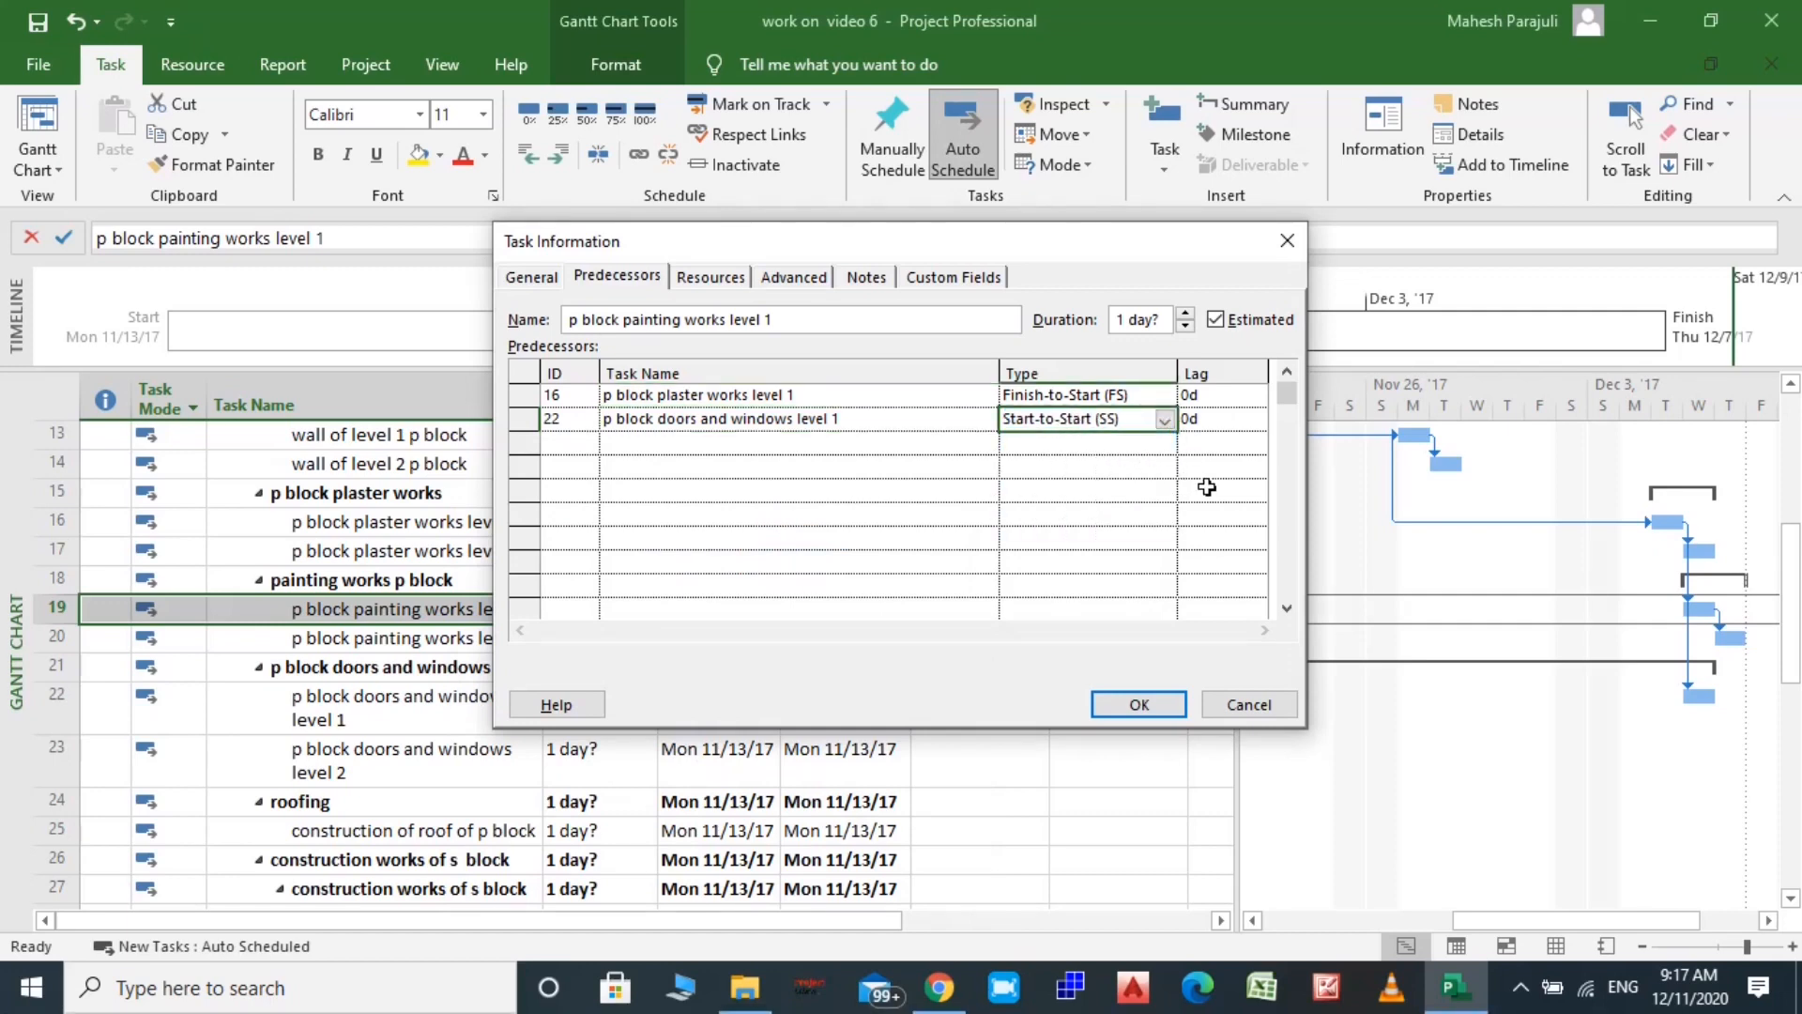
pyautogui.click(1199, 423)
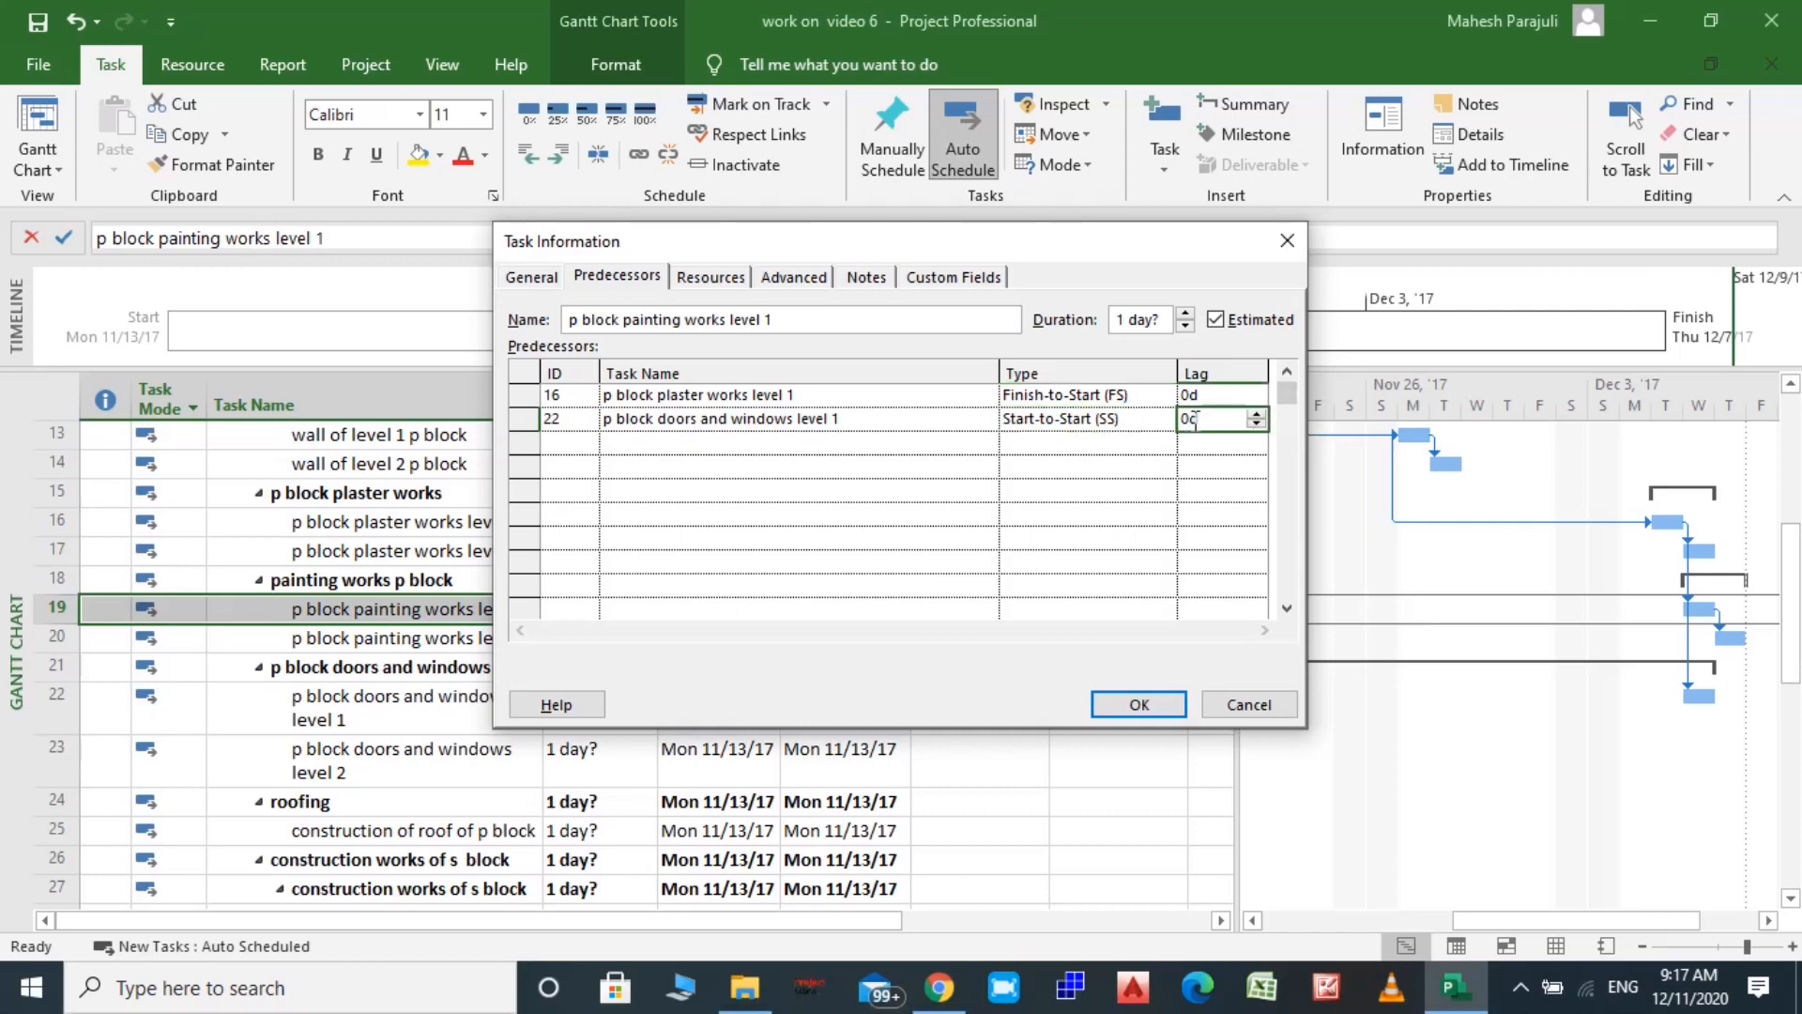
pyautogui.click(1206, 422)
pyautogui.press('BackSpace')
pyautogui.write('3')
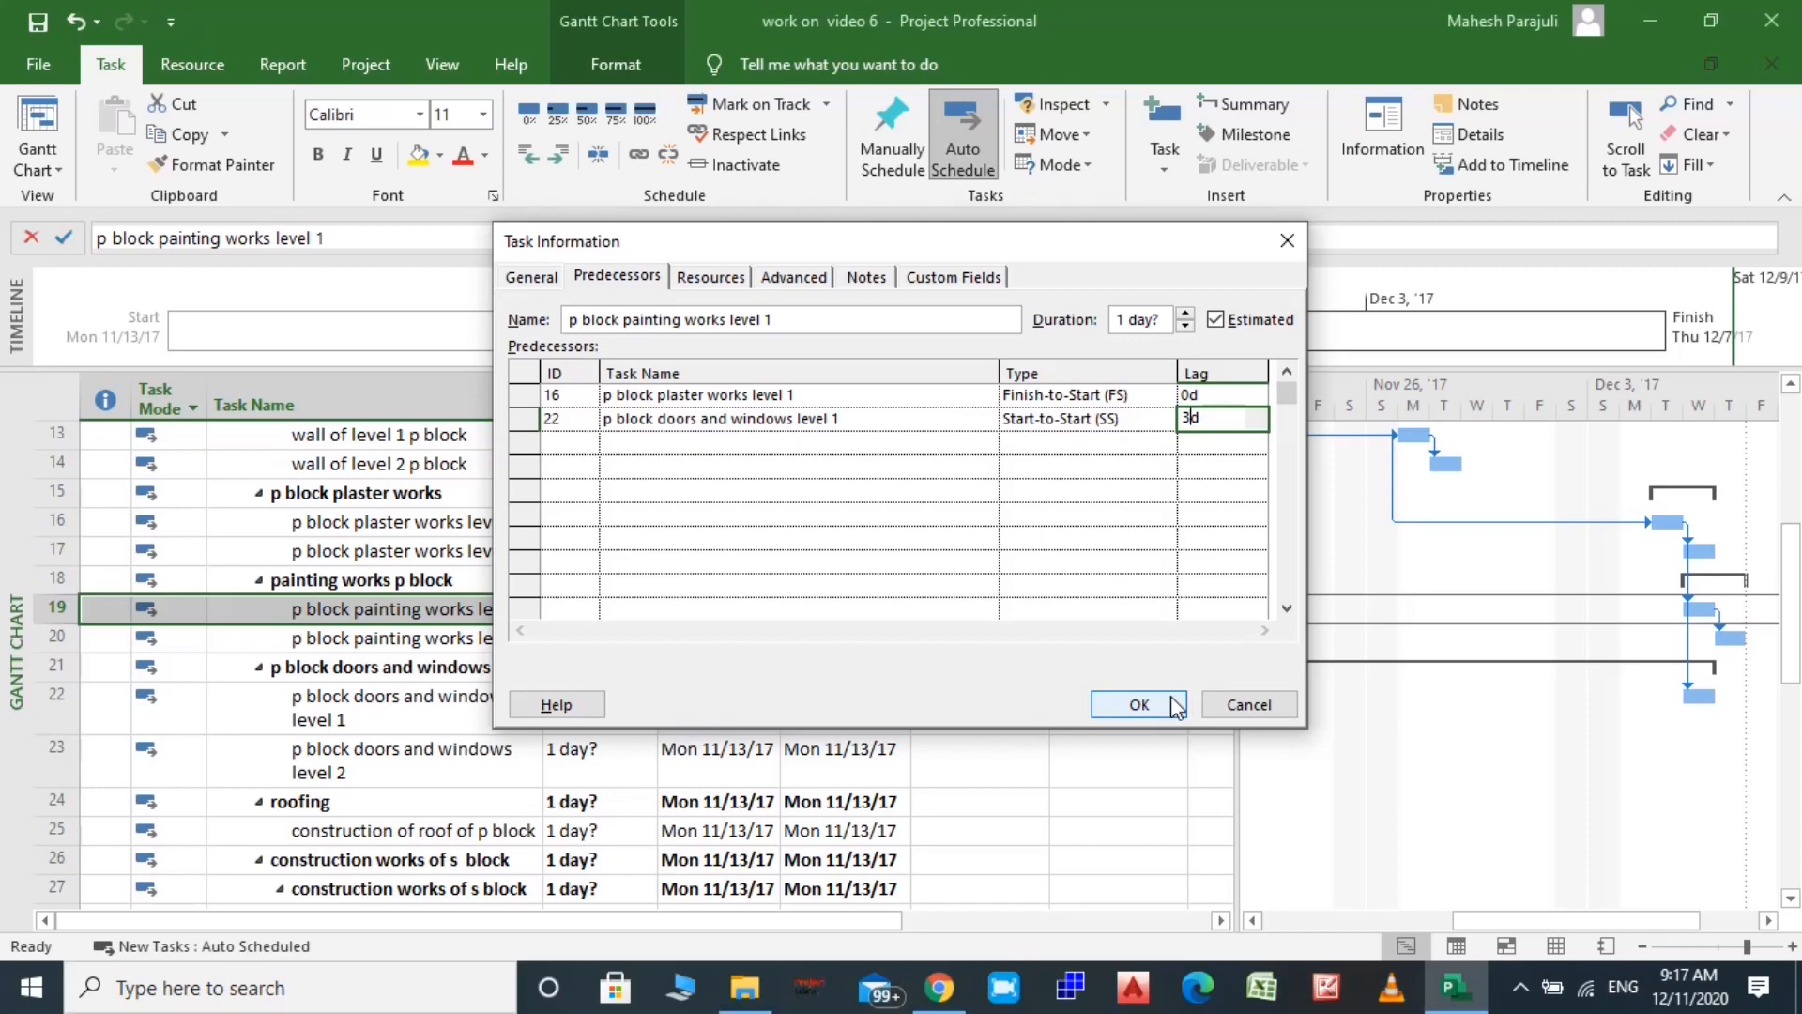
pyautogui.click(1138, 705)
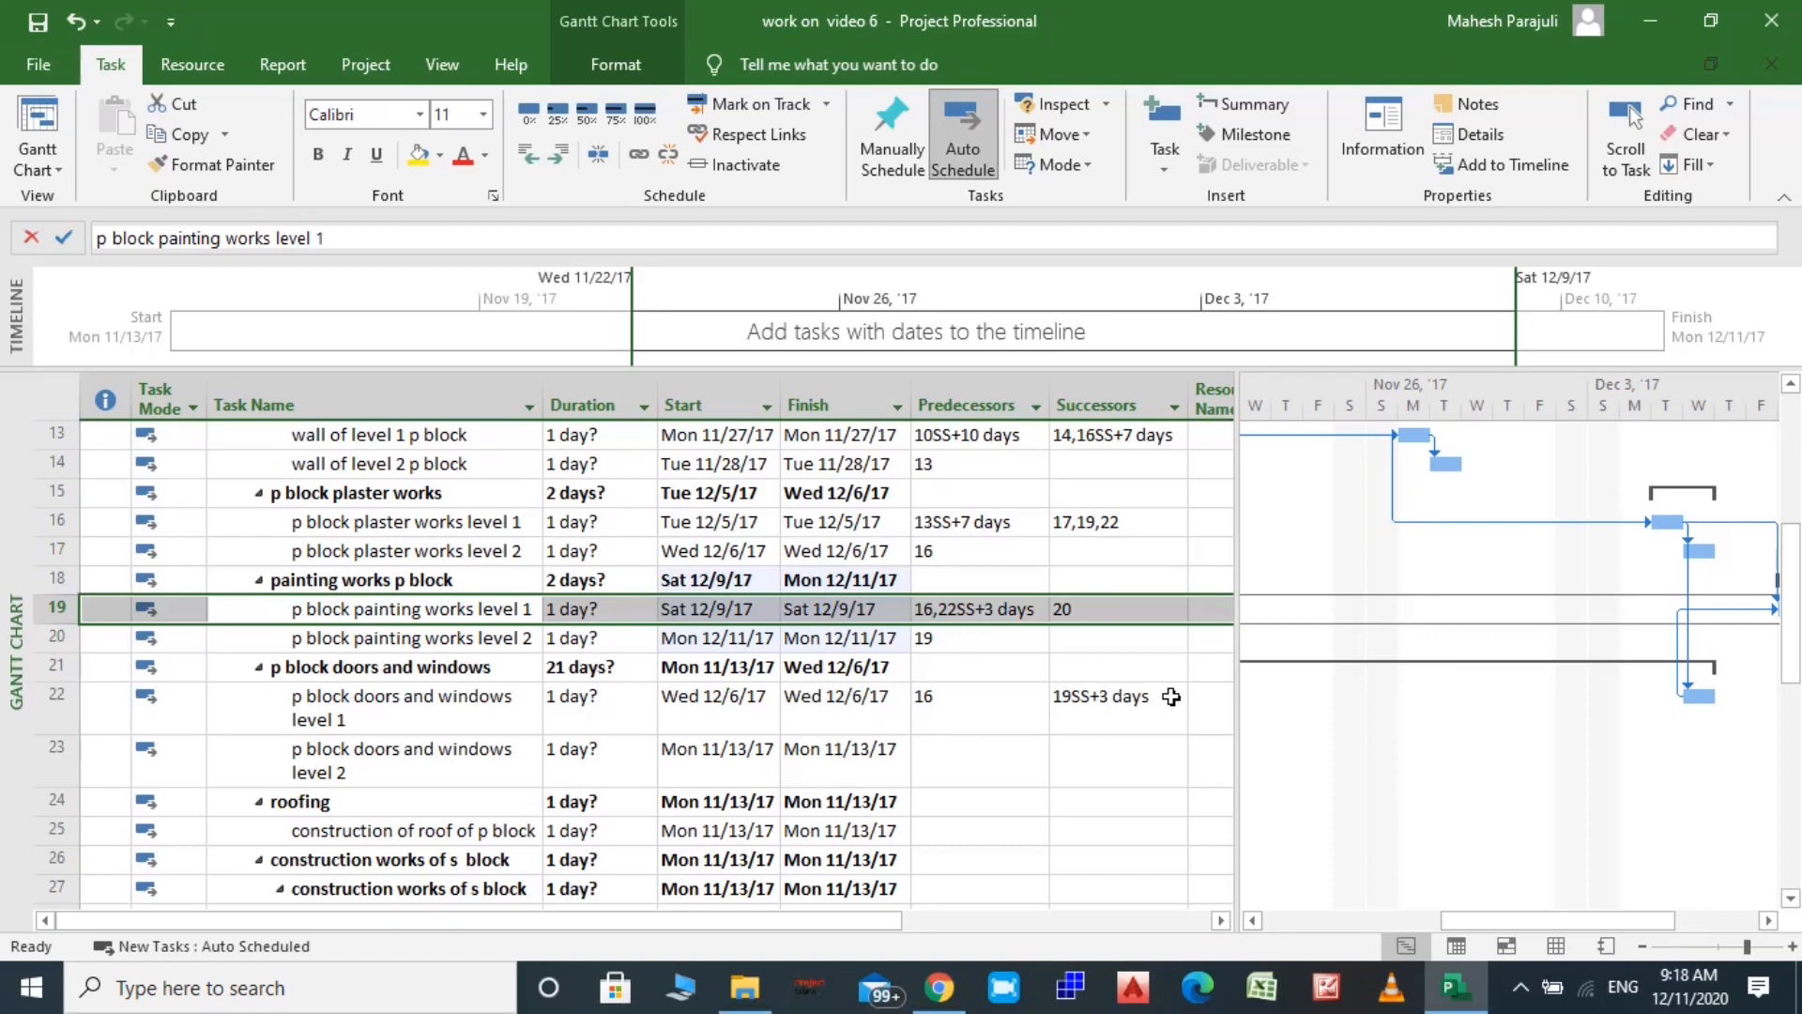
# Enter task 22 as the predecessor of p block doors and windows level 2
pyautogui.click(66, 760)
pyautogui.click(52, 715)
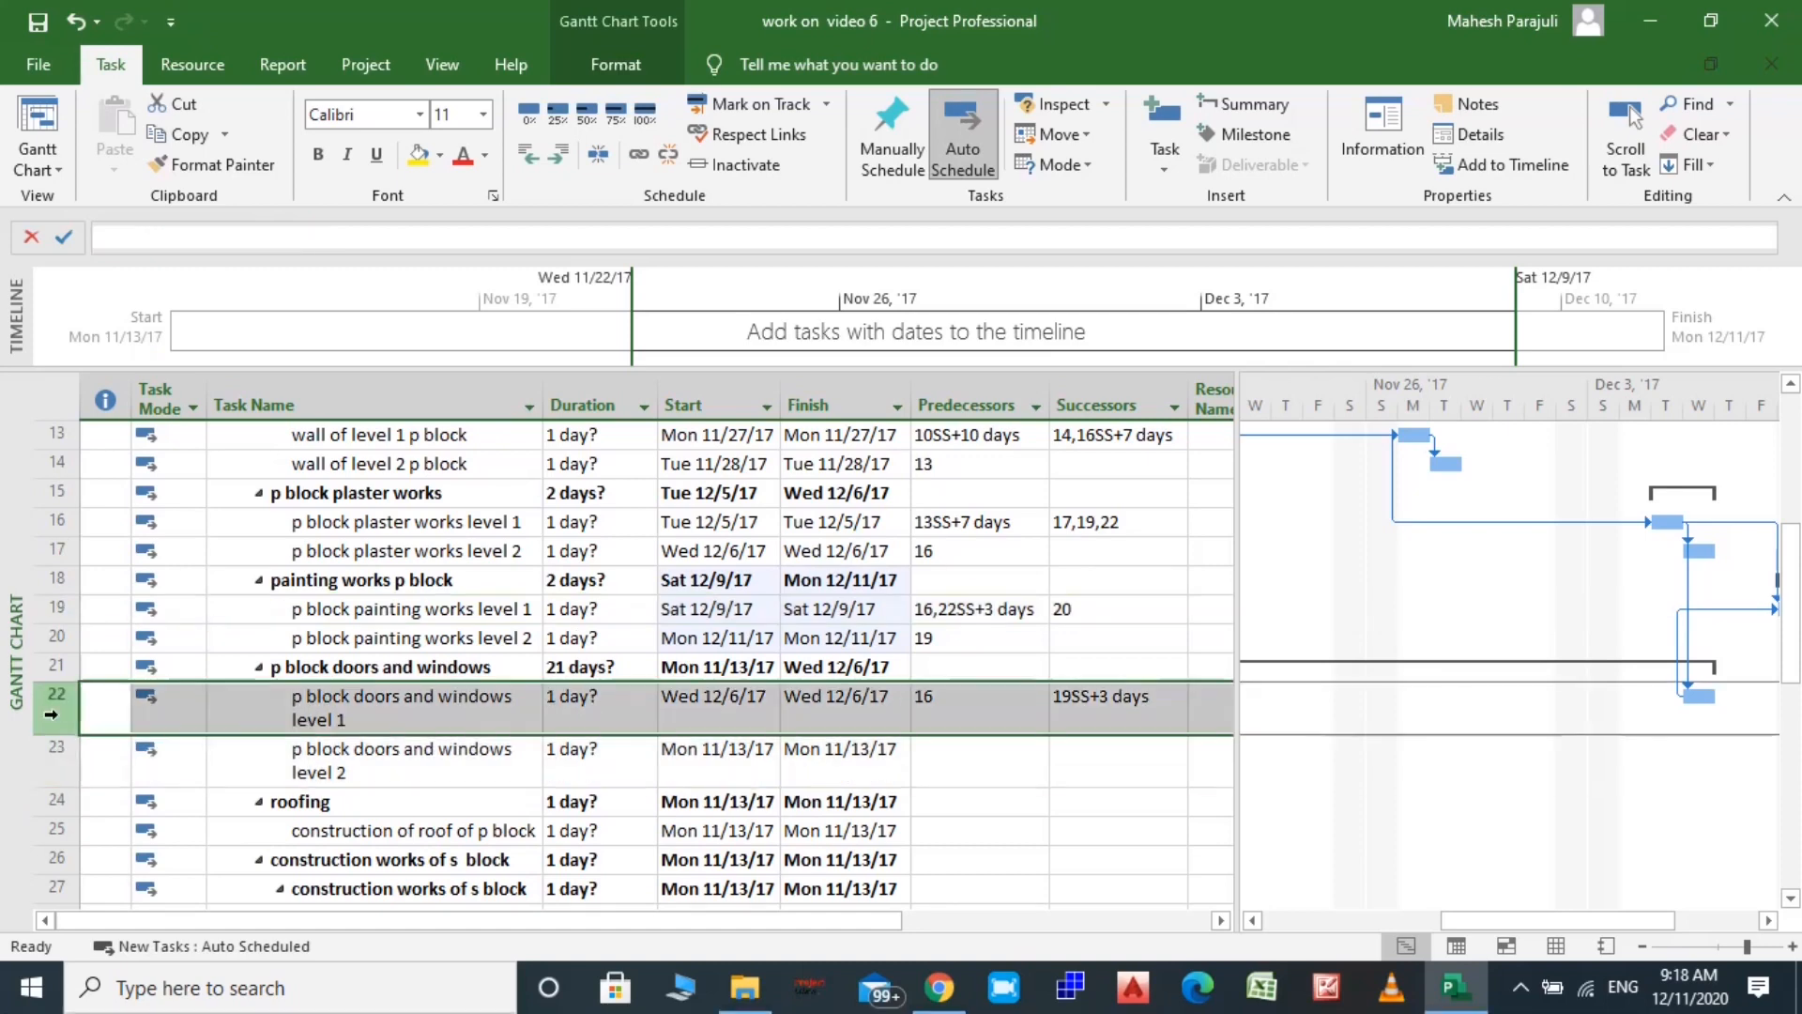
pyautogui.keyDown('shift'); pyautogui.click(52, 771); pyautogui.keyUp('shift')
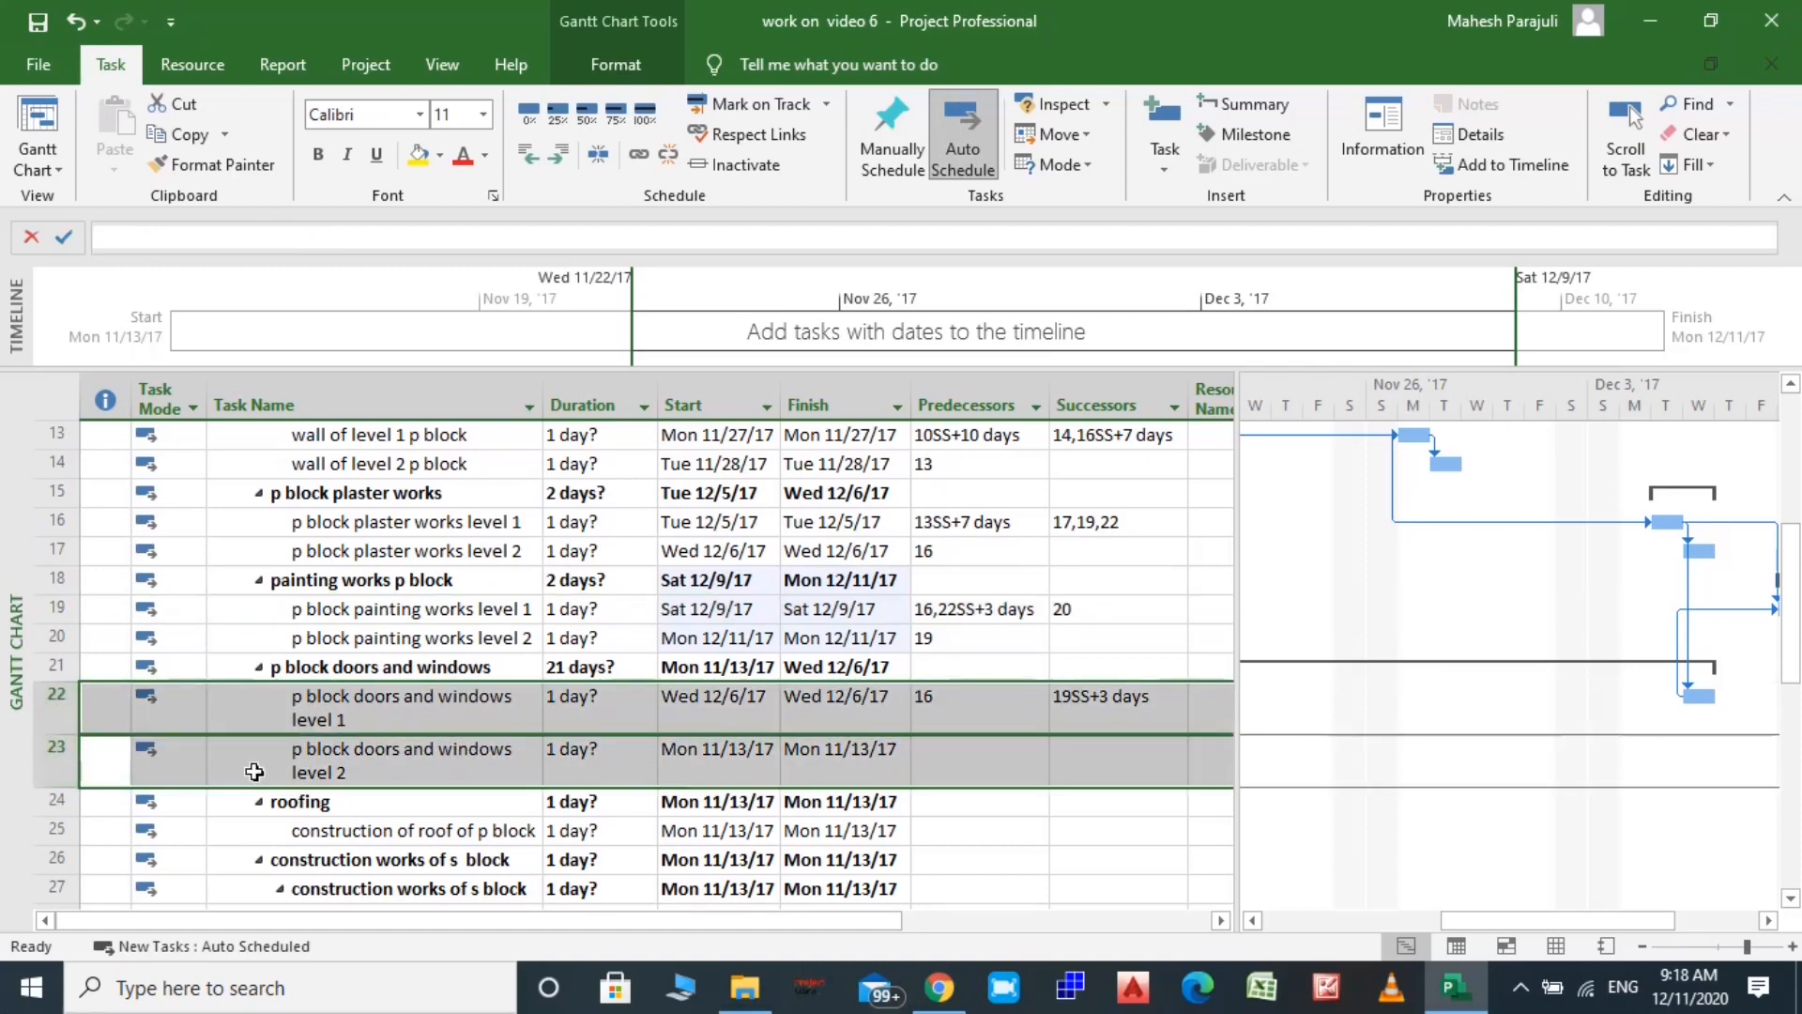
pyautogui.click(948, 771)
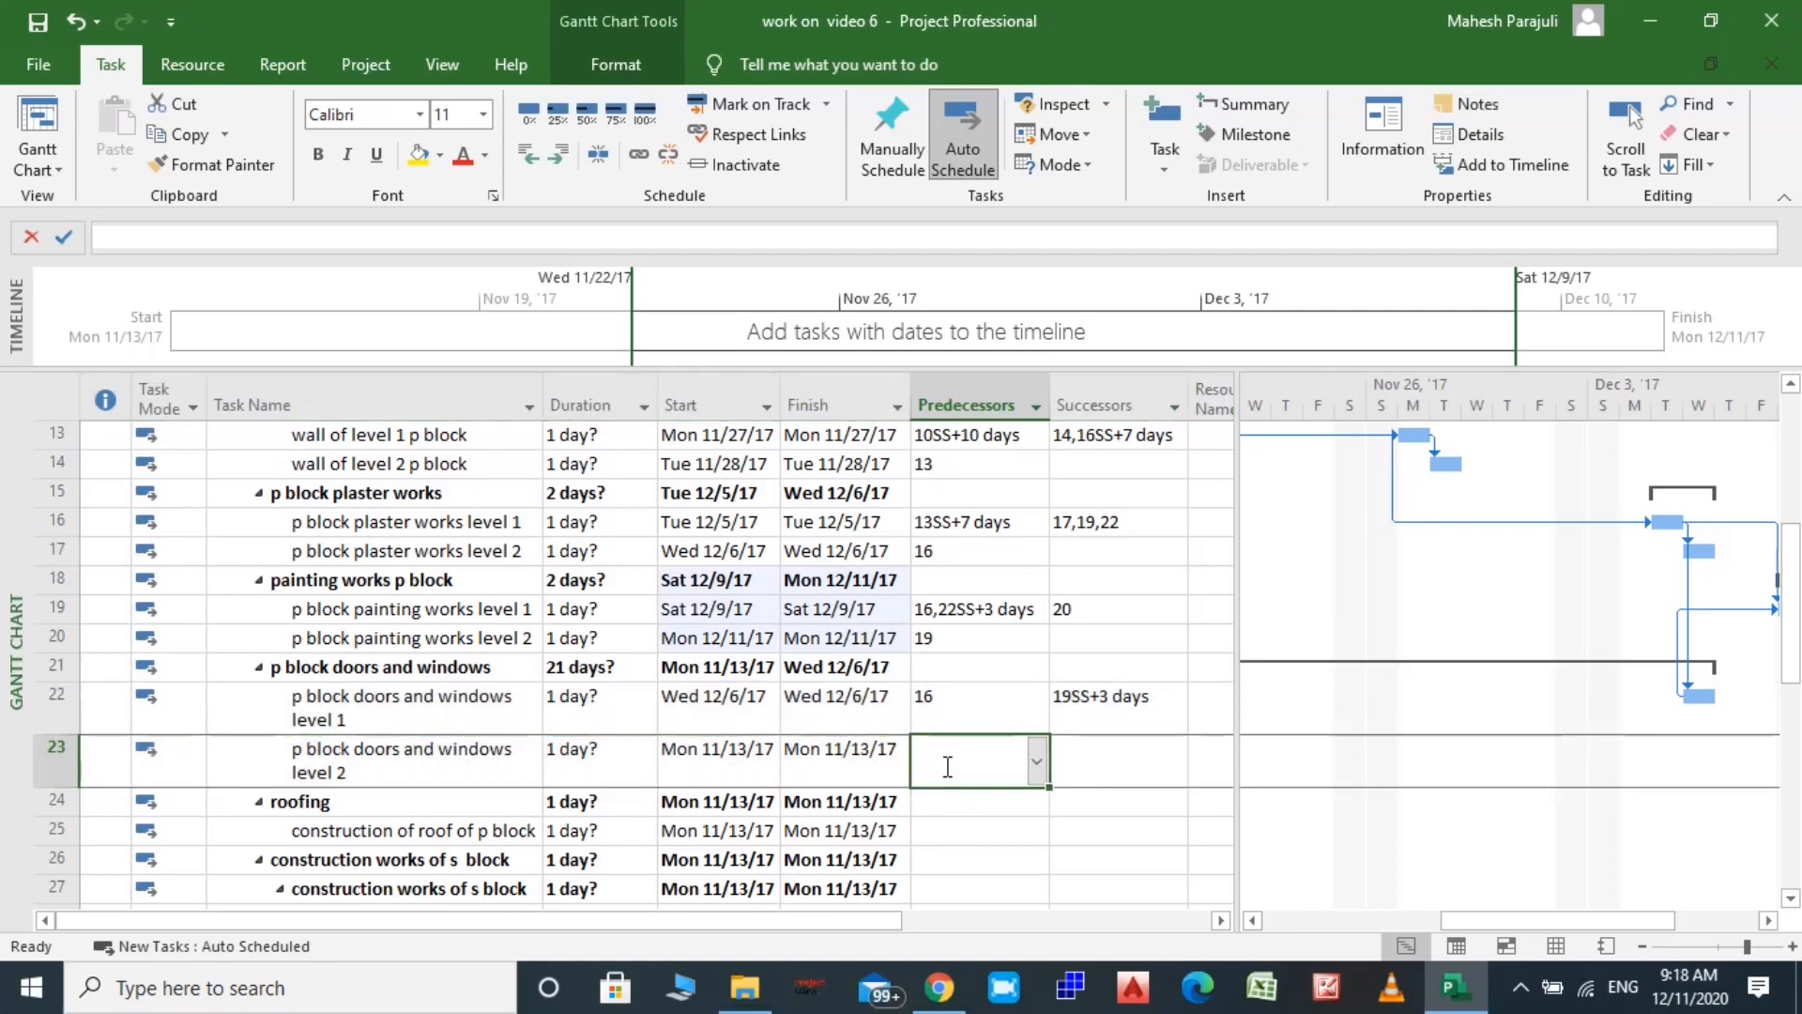
pyautogui.click(948, 767)
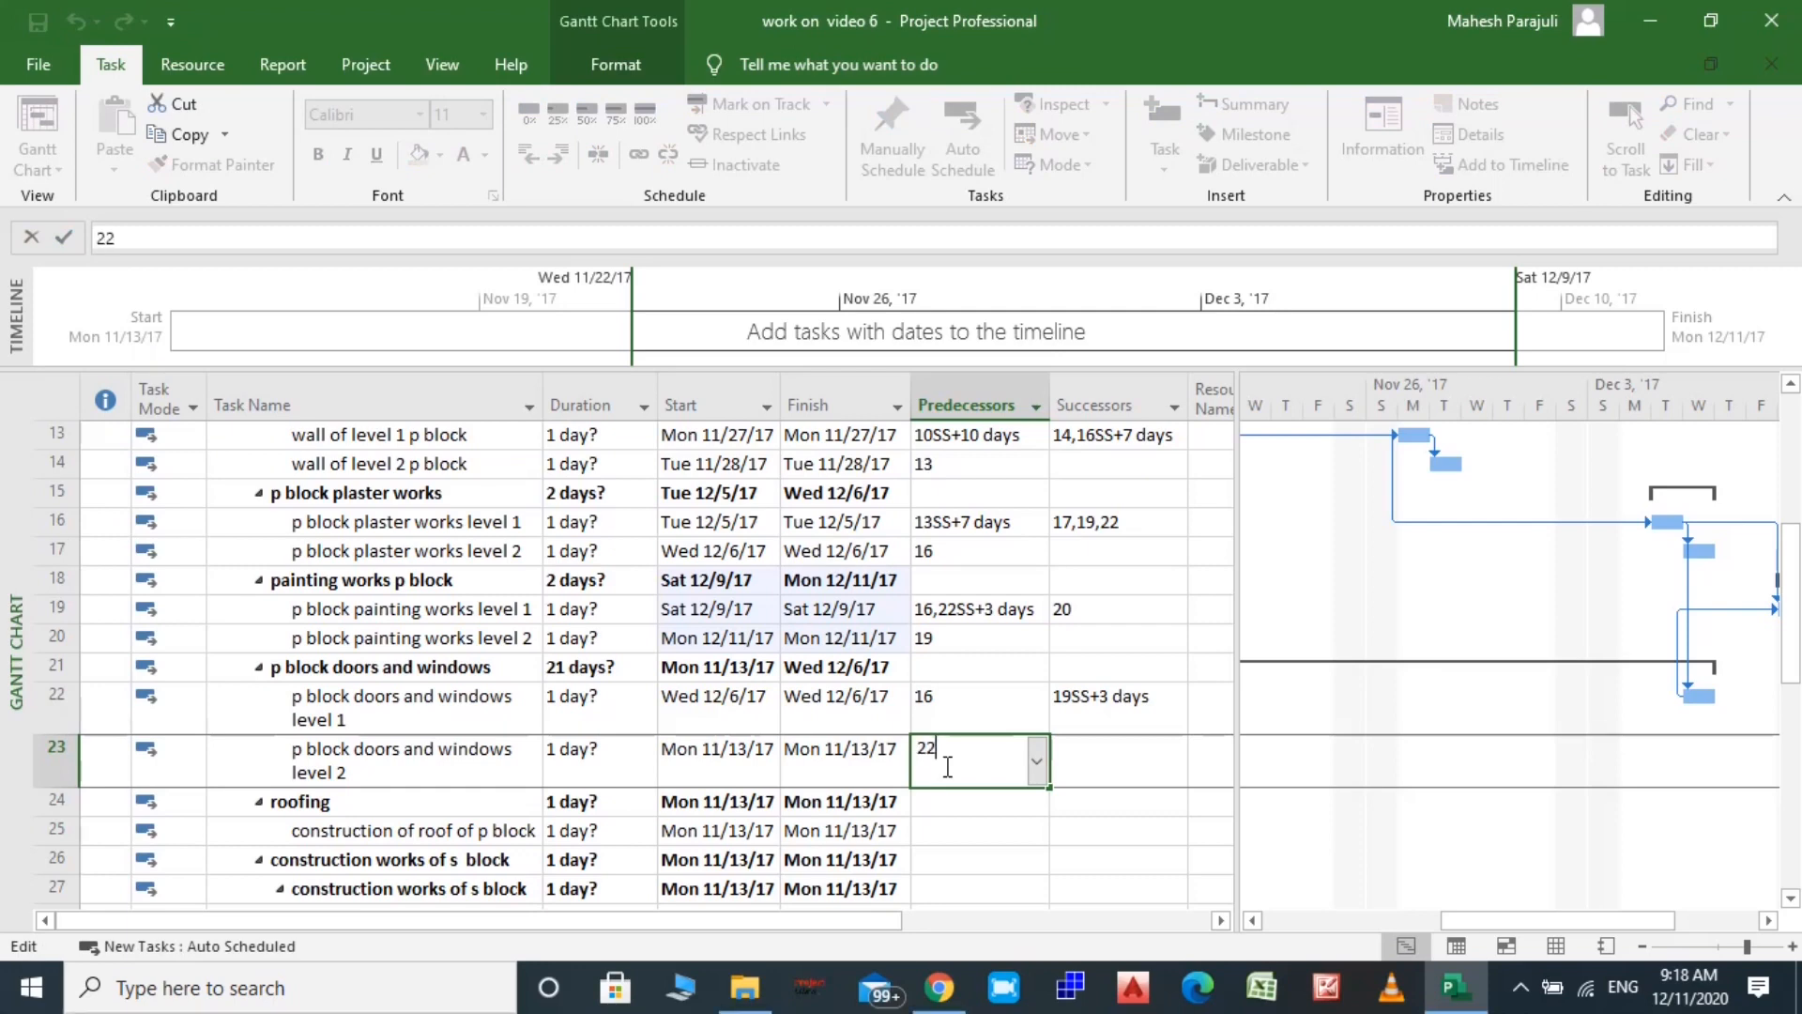
pyautogui.press('Return')
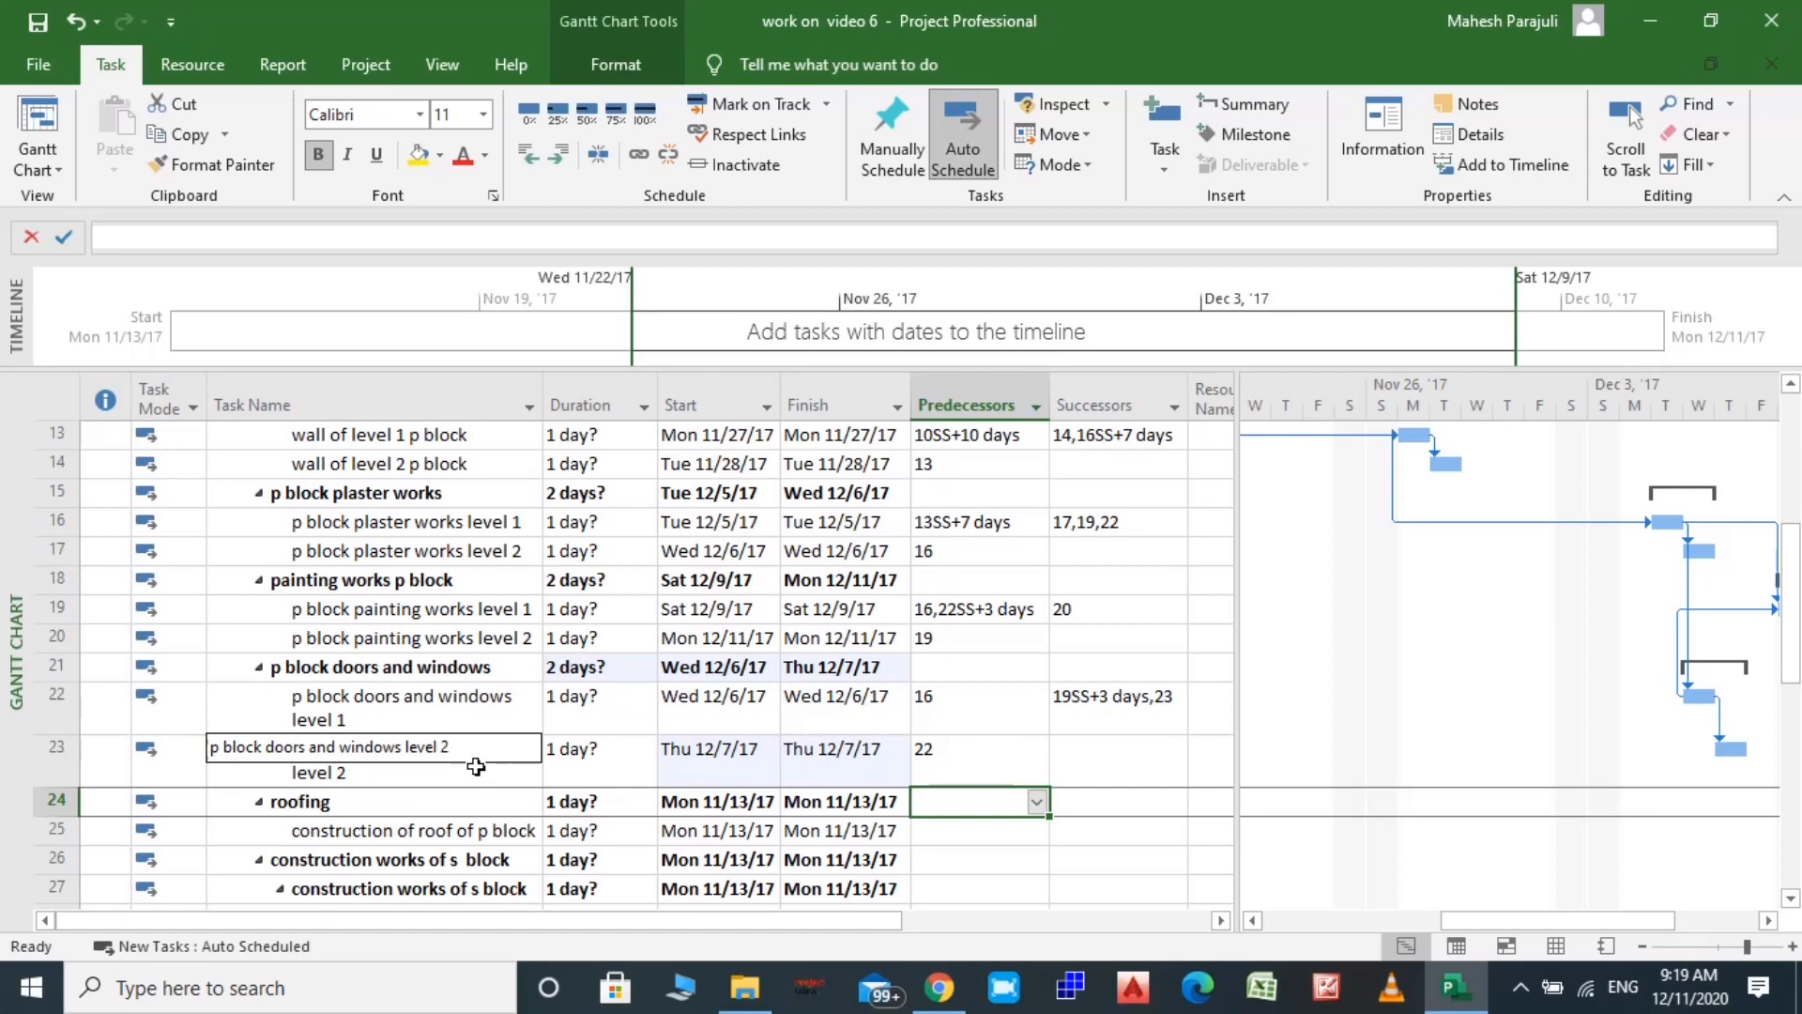
# Link p block concrete works on level 2 to construction of roof of p block as its successor
pyautogui.scroll(3, 476, 767)
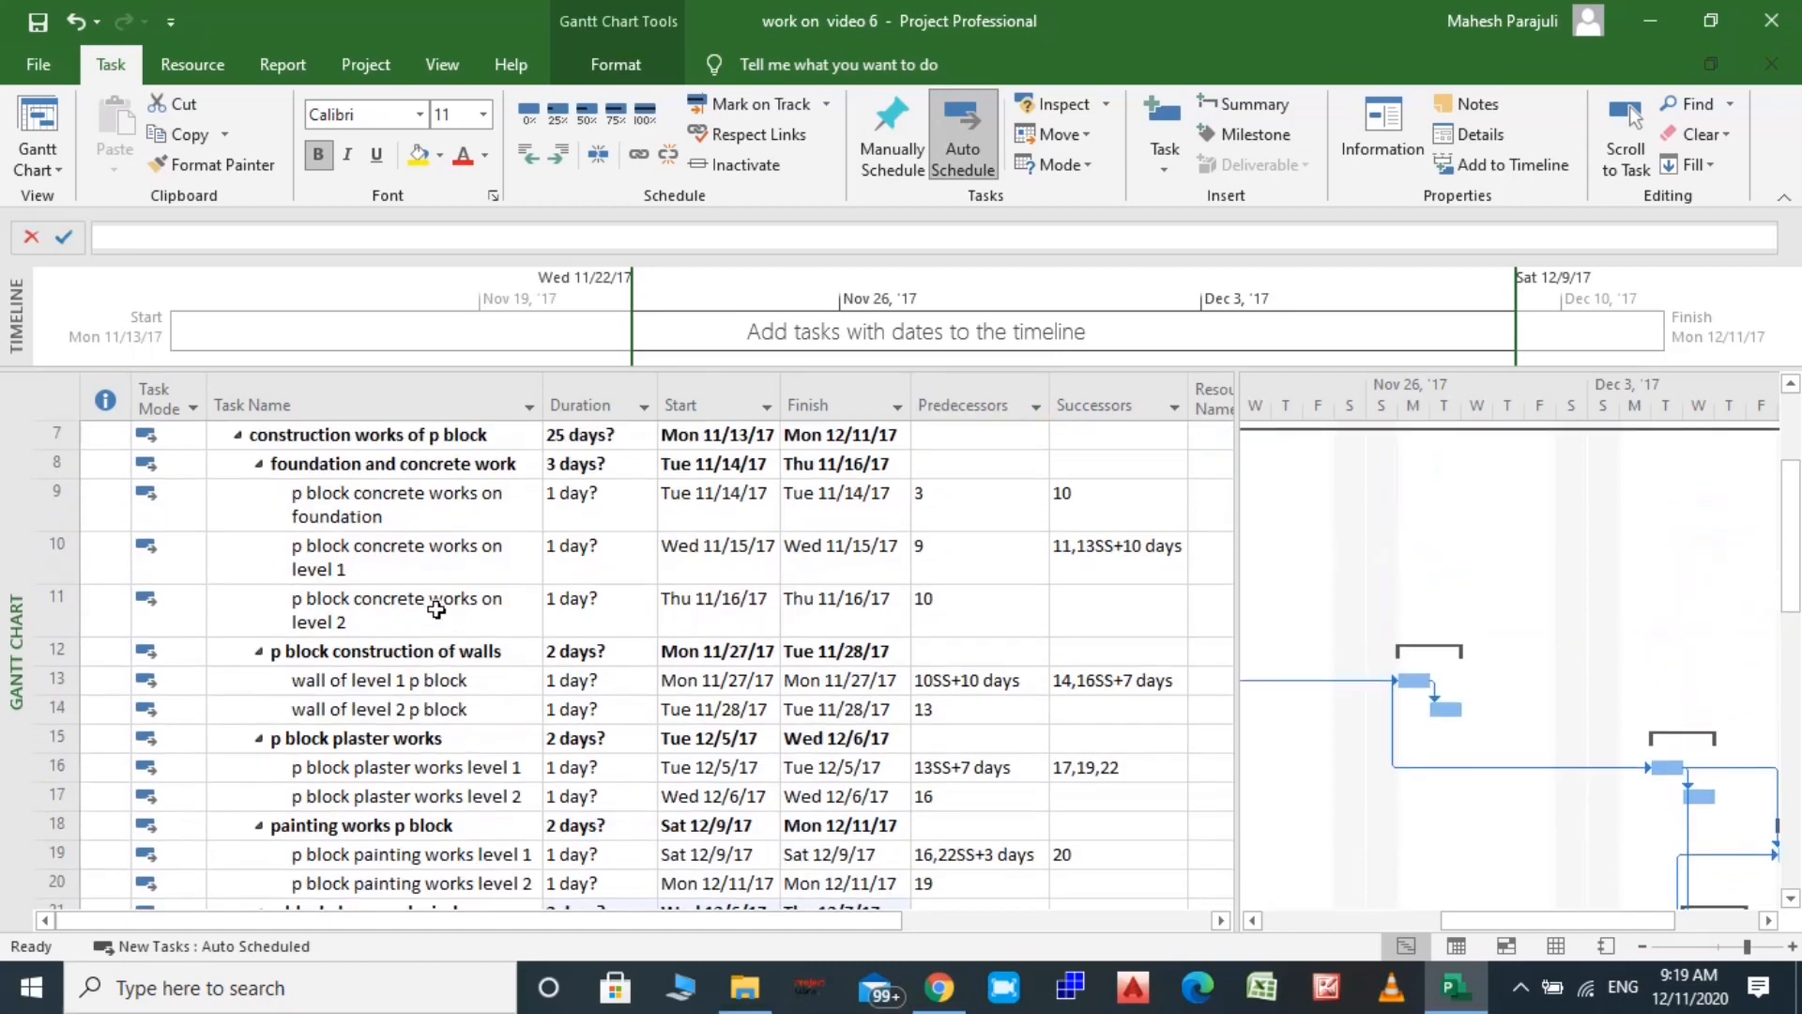
pyautogui.click(63, 625)
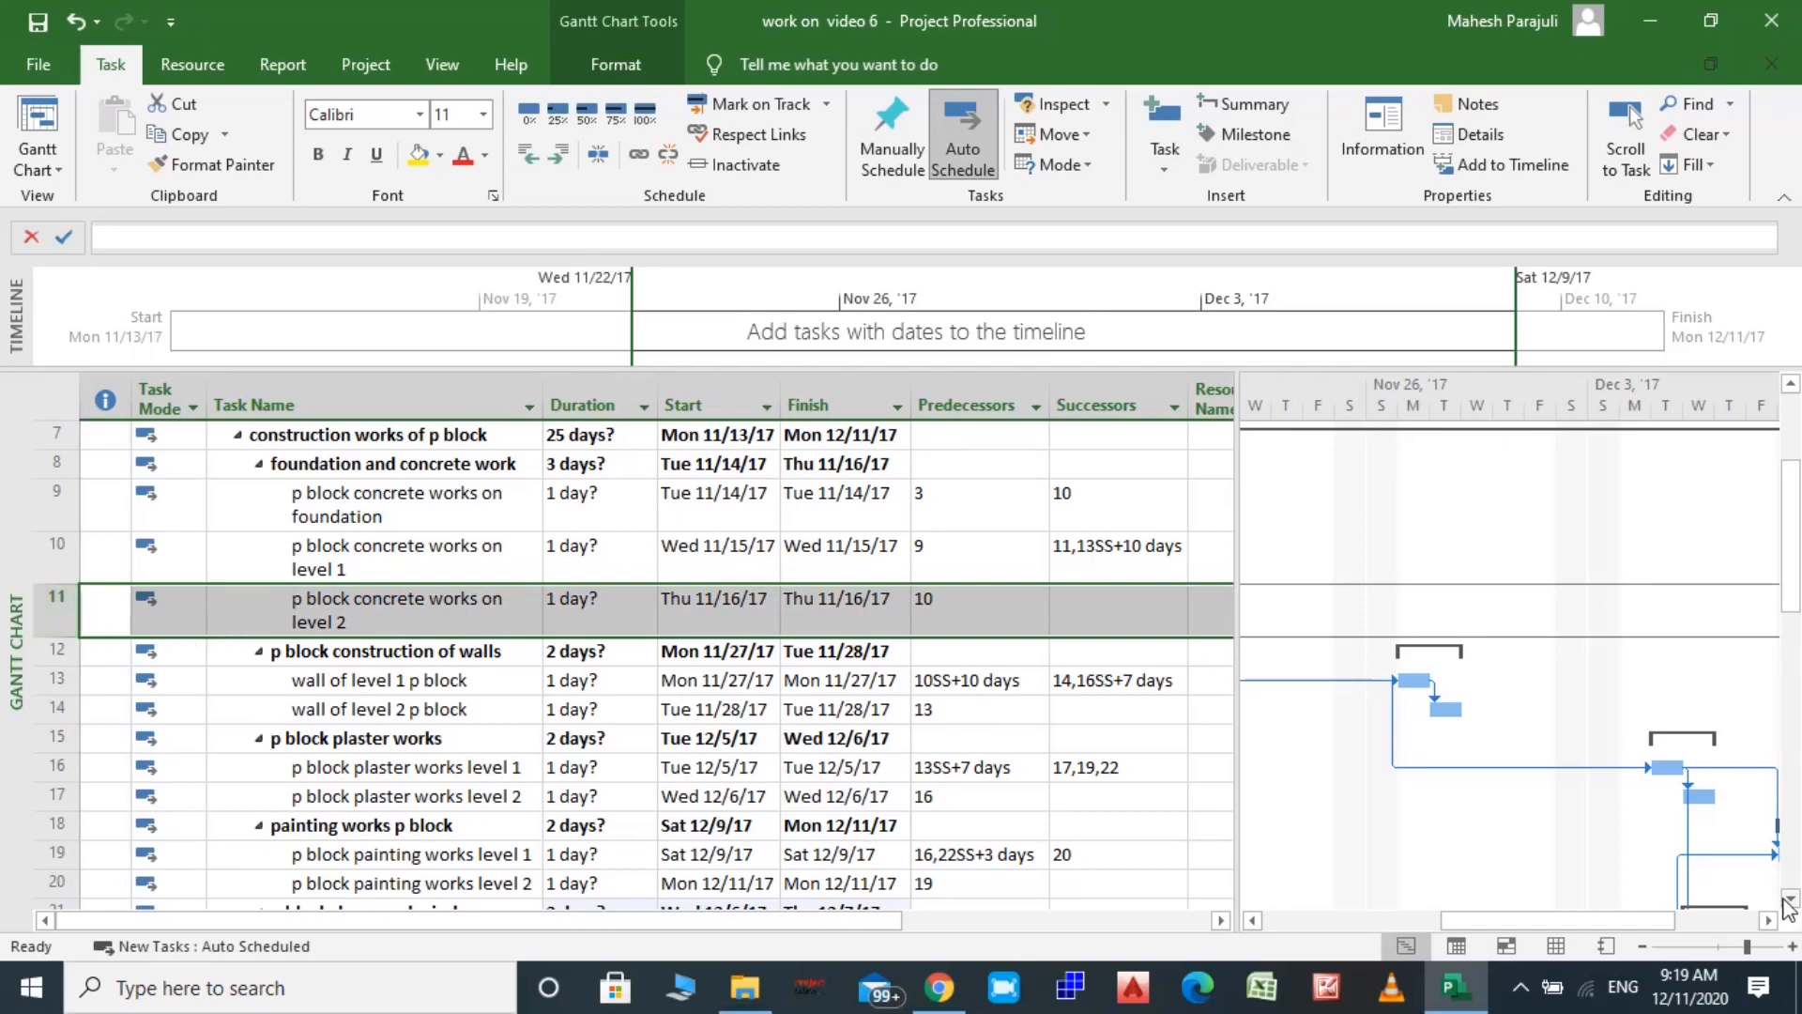
pyautogui.scroll(-2, 1789, 904)
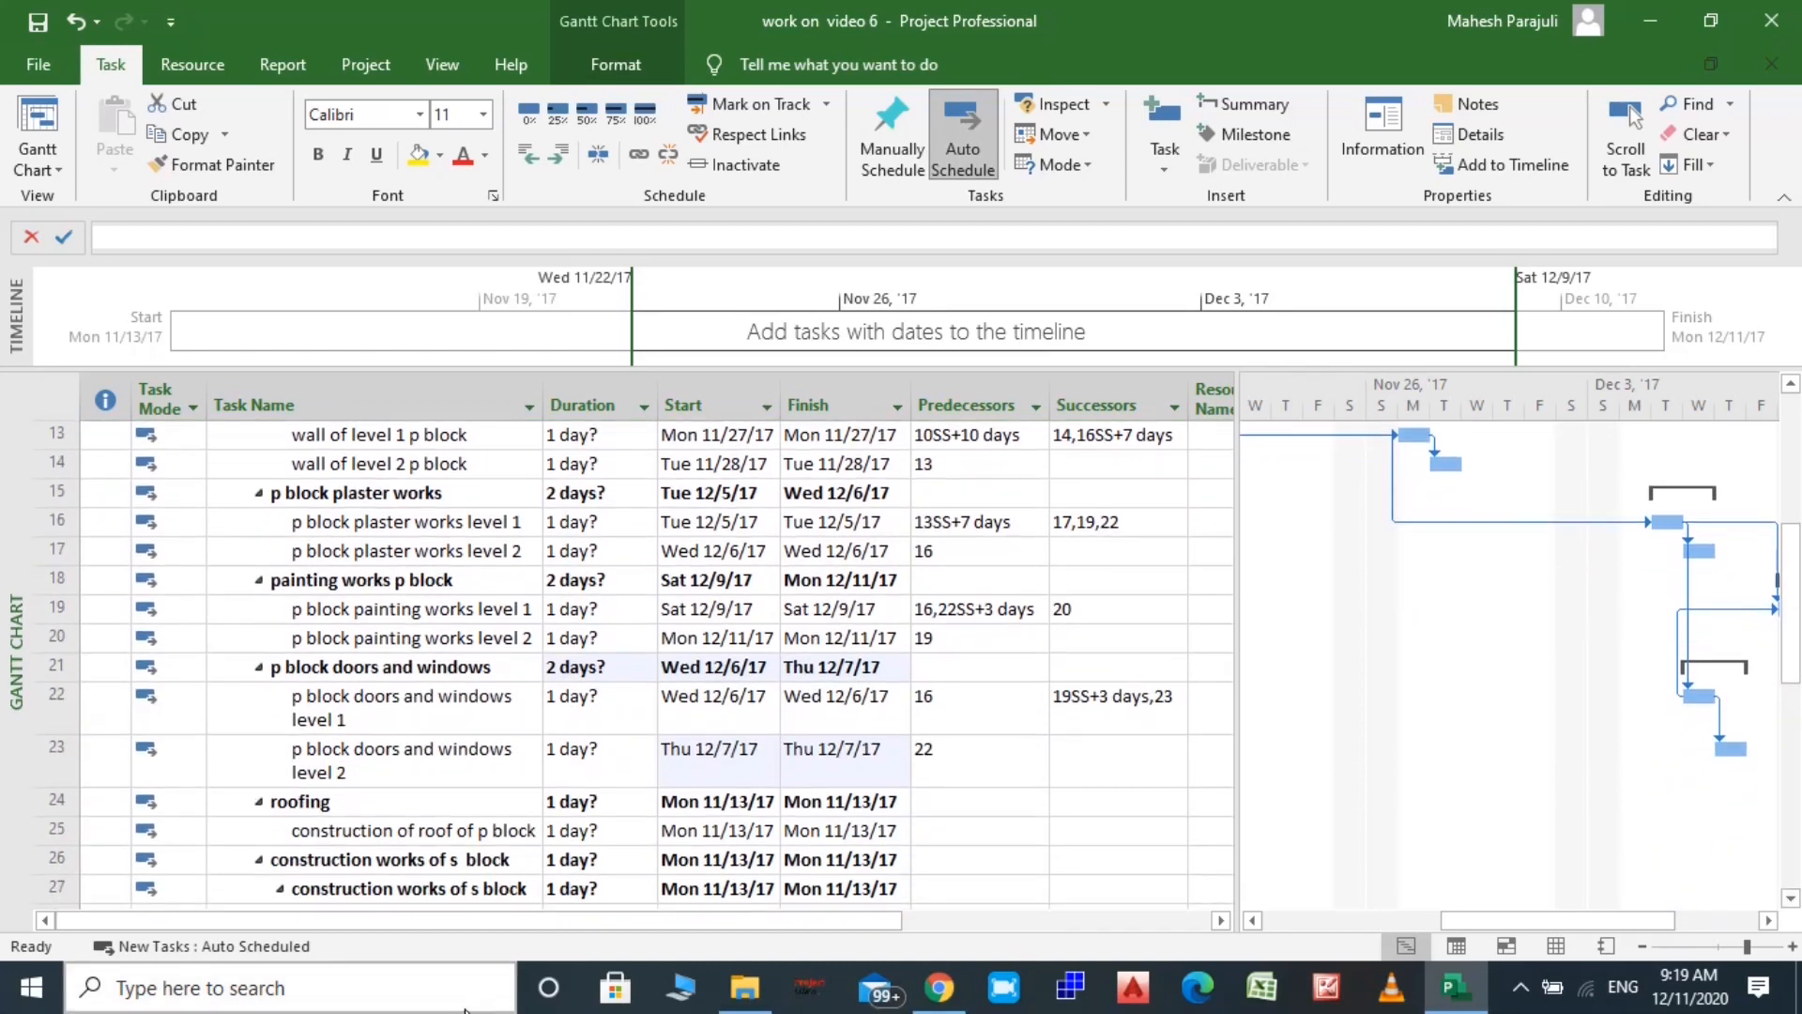
pyautogui.click(57, 830)
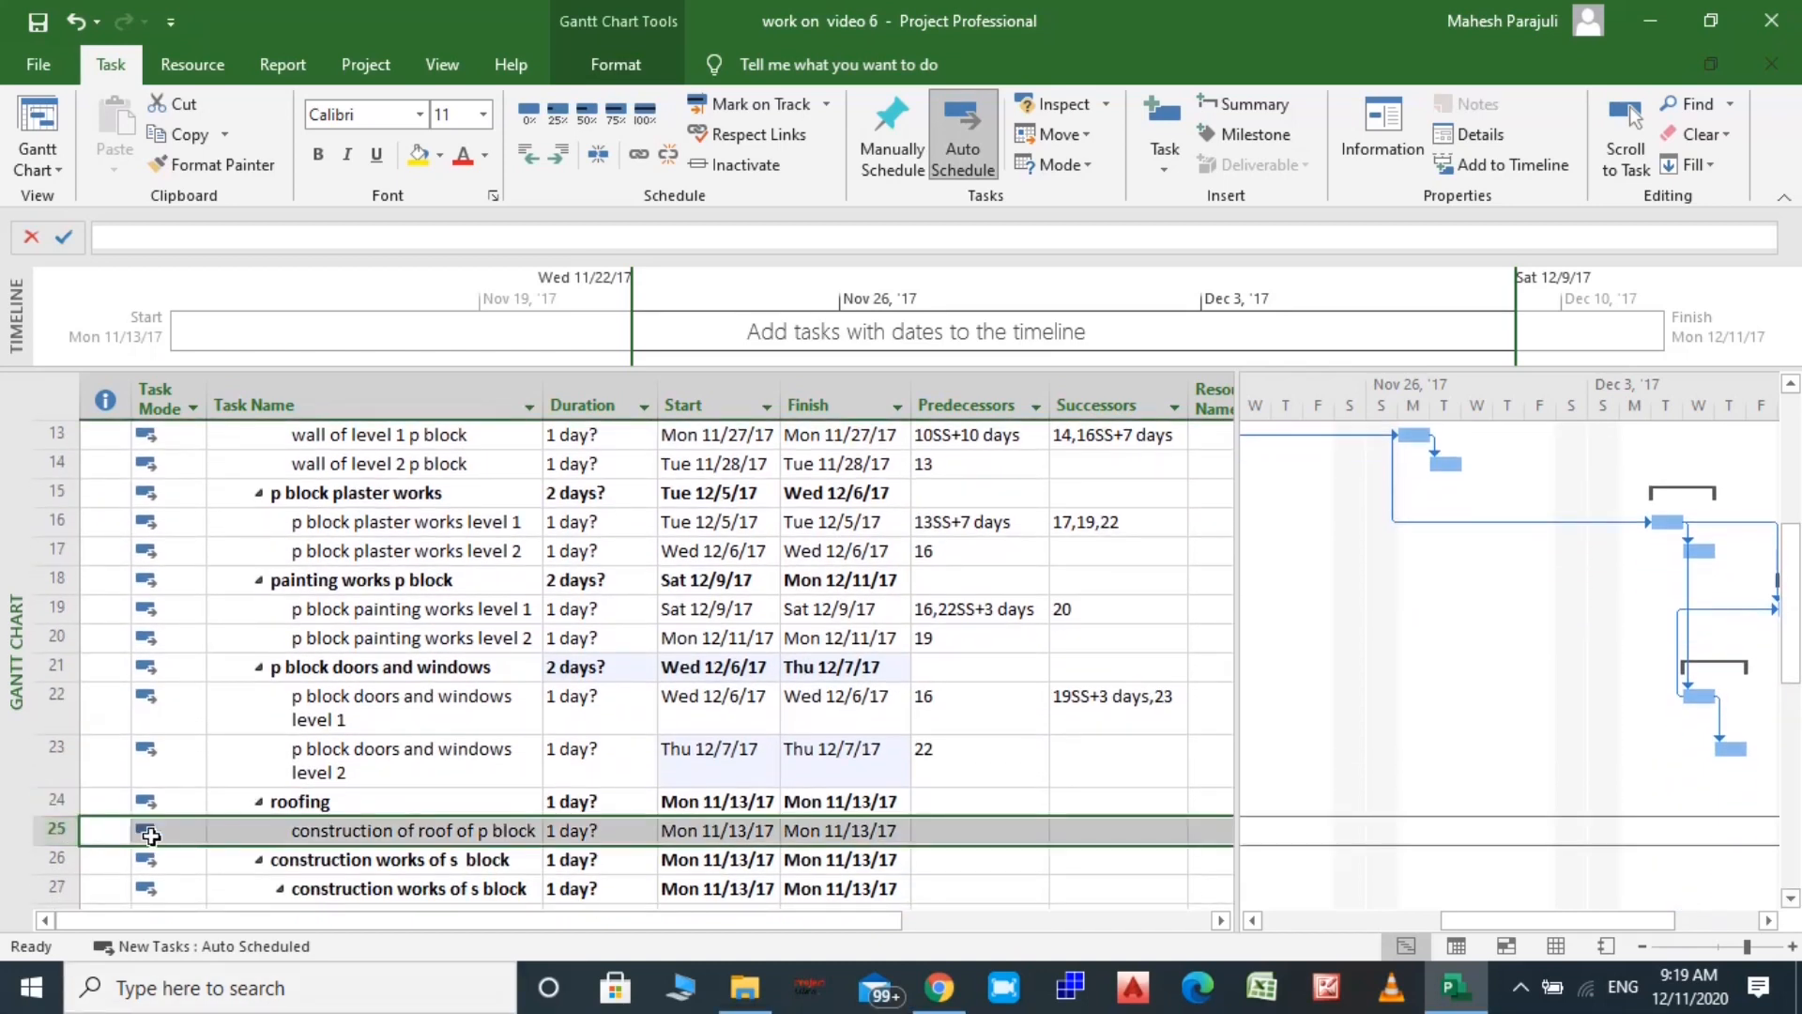
pyautogui.click(639, 153)
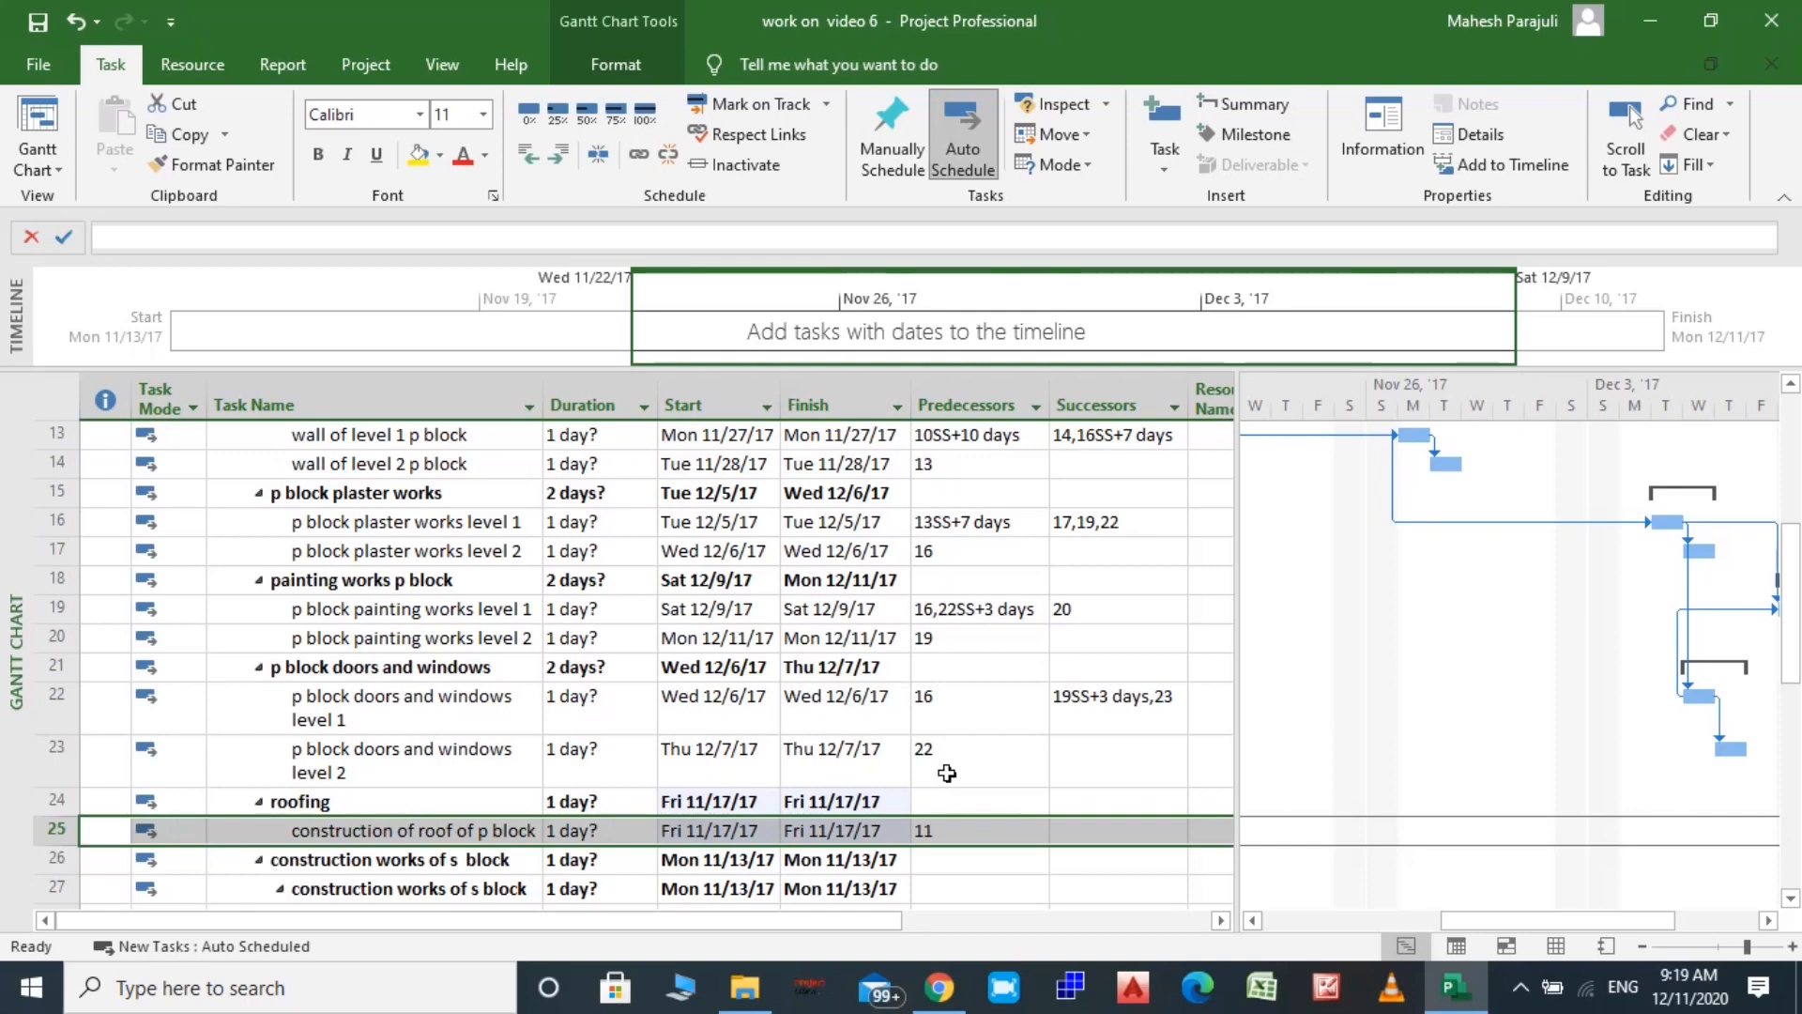
# Enter task 5, the s block site excavation, as the predecessor of the s block concrete works on foundation
pyautogui.scroll(-1, 947, 773)
pyautogui.scroll(-1, 946, 772)
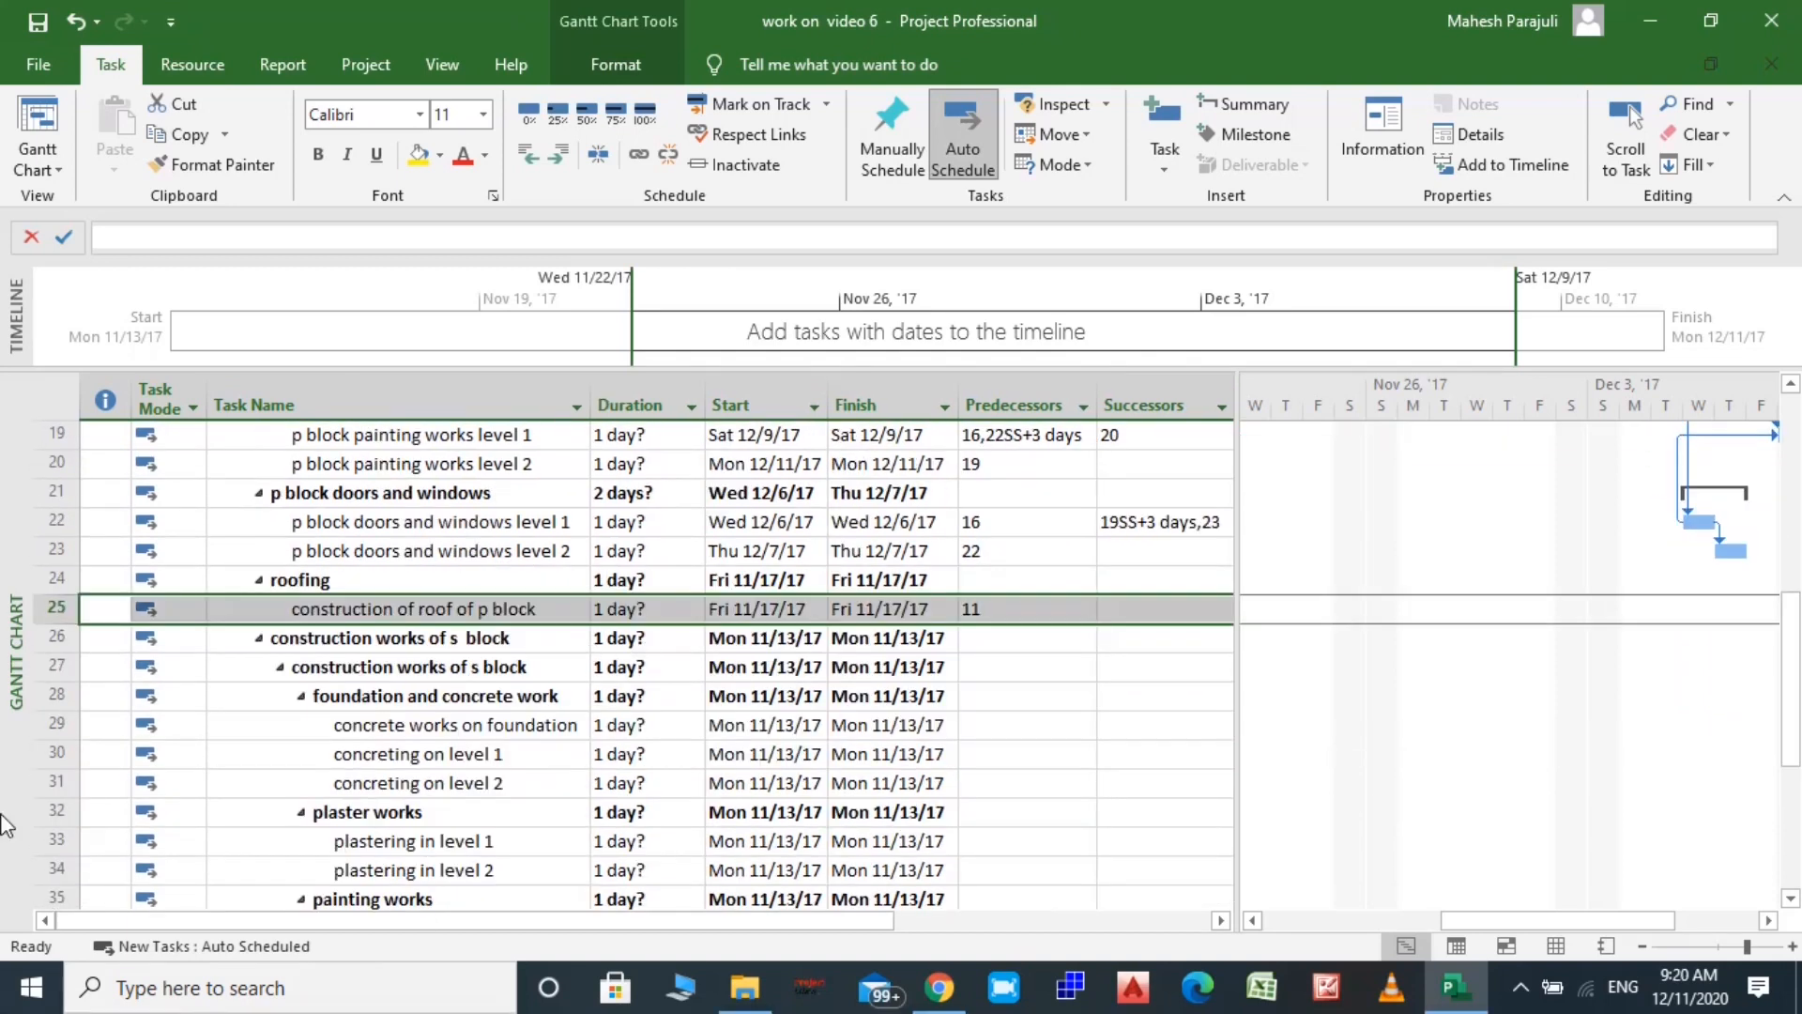
pyautogui.click(56, 725)
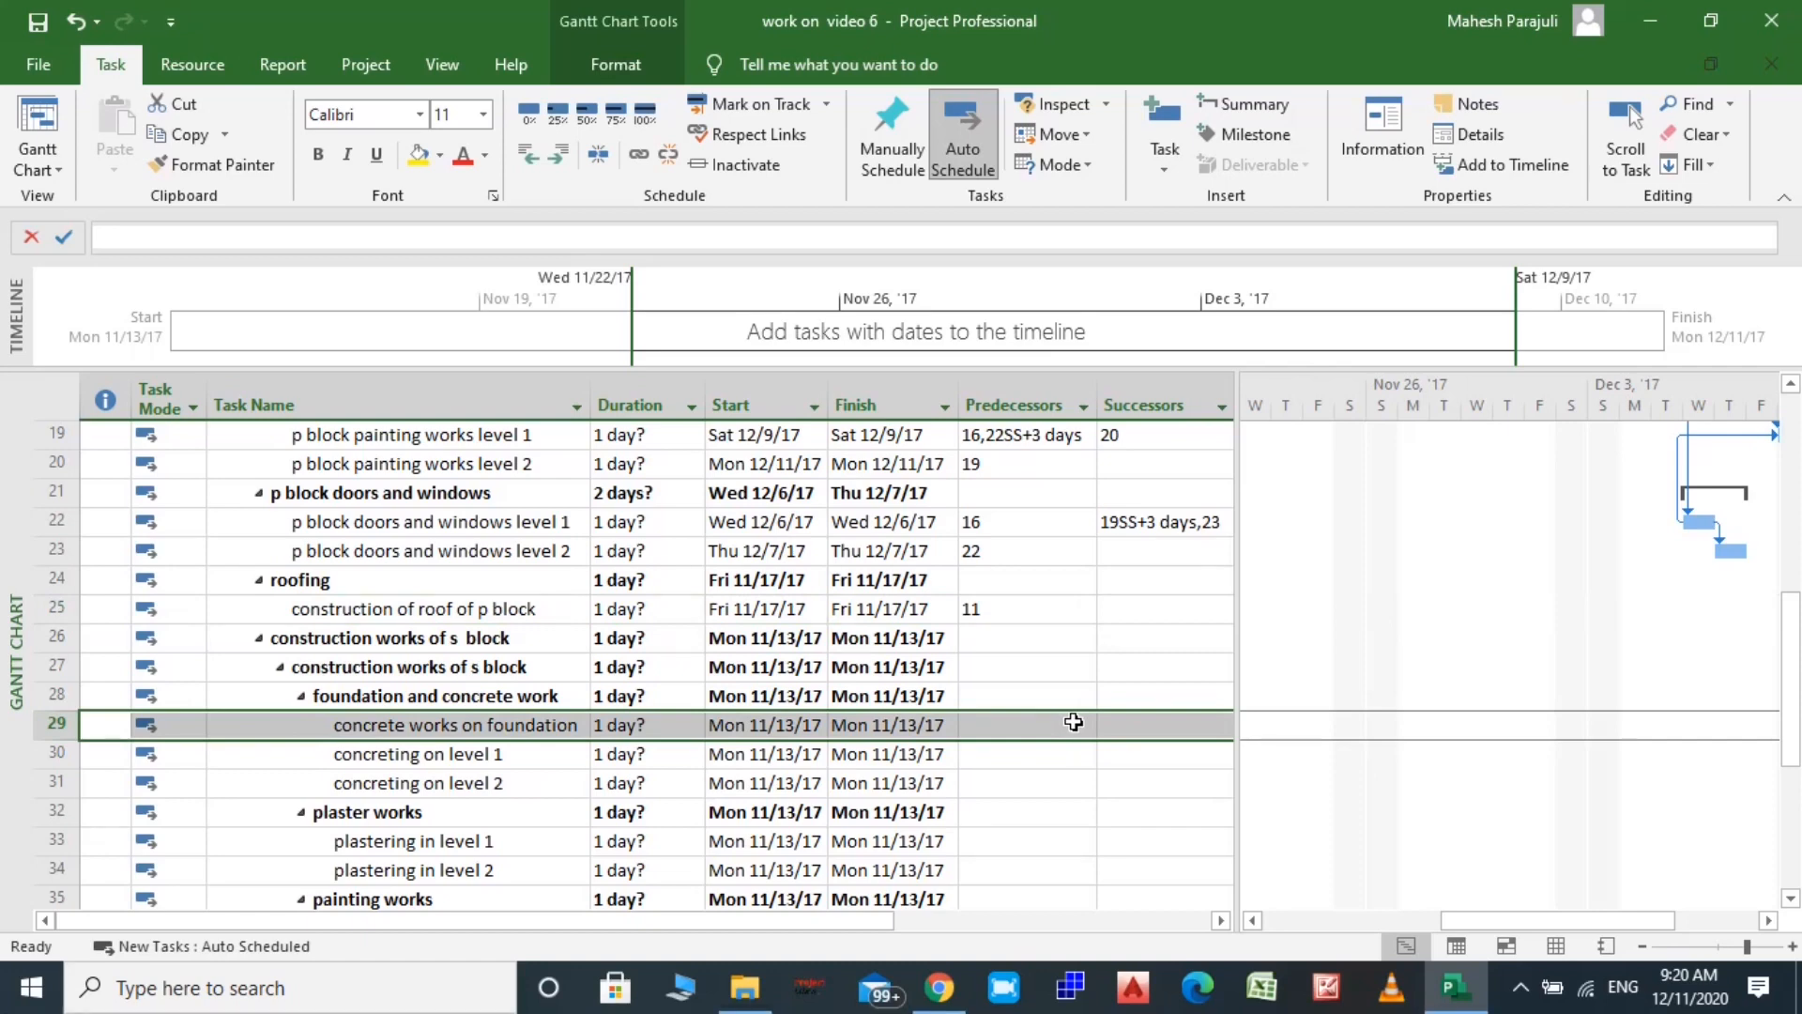
pyautogui.scroll(6, 1073, 722)
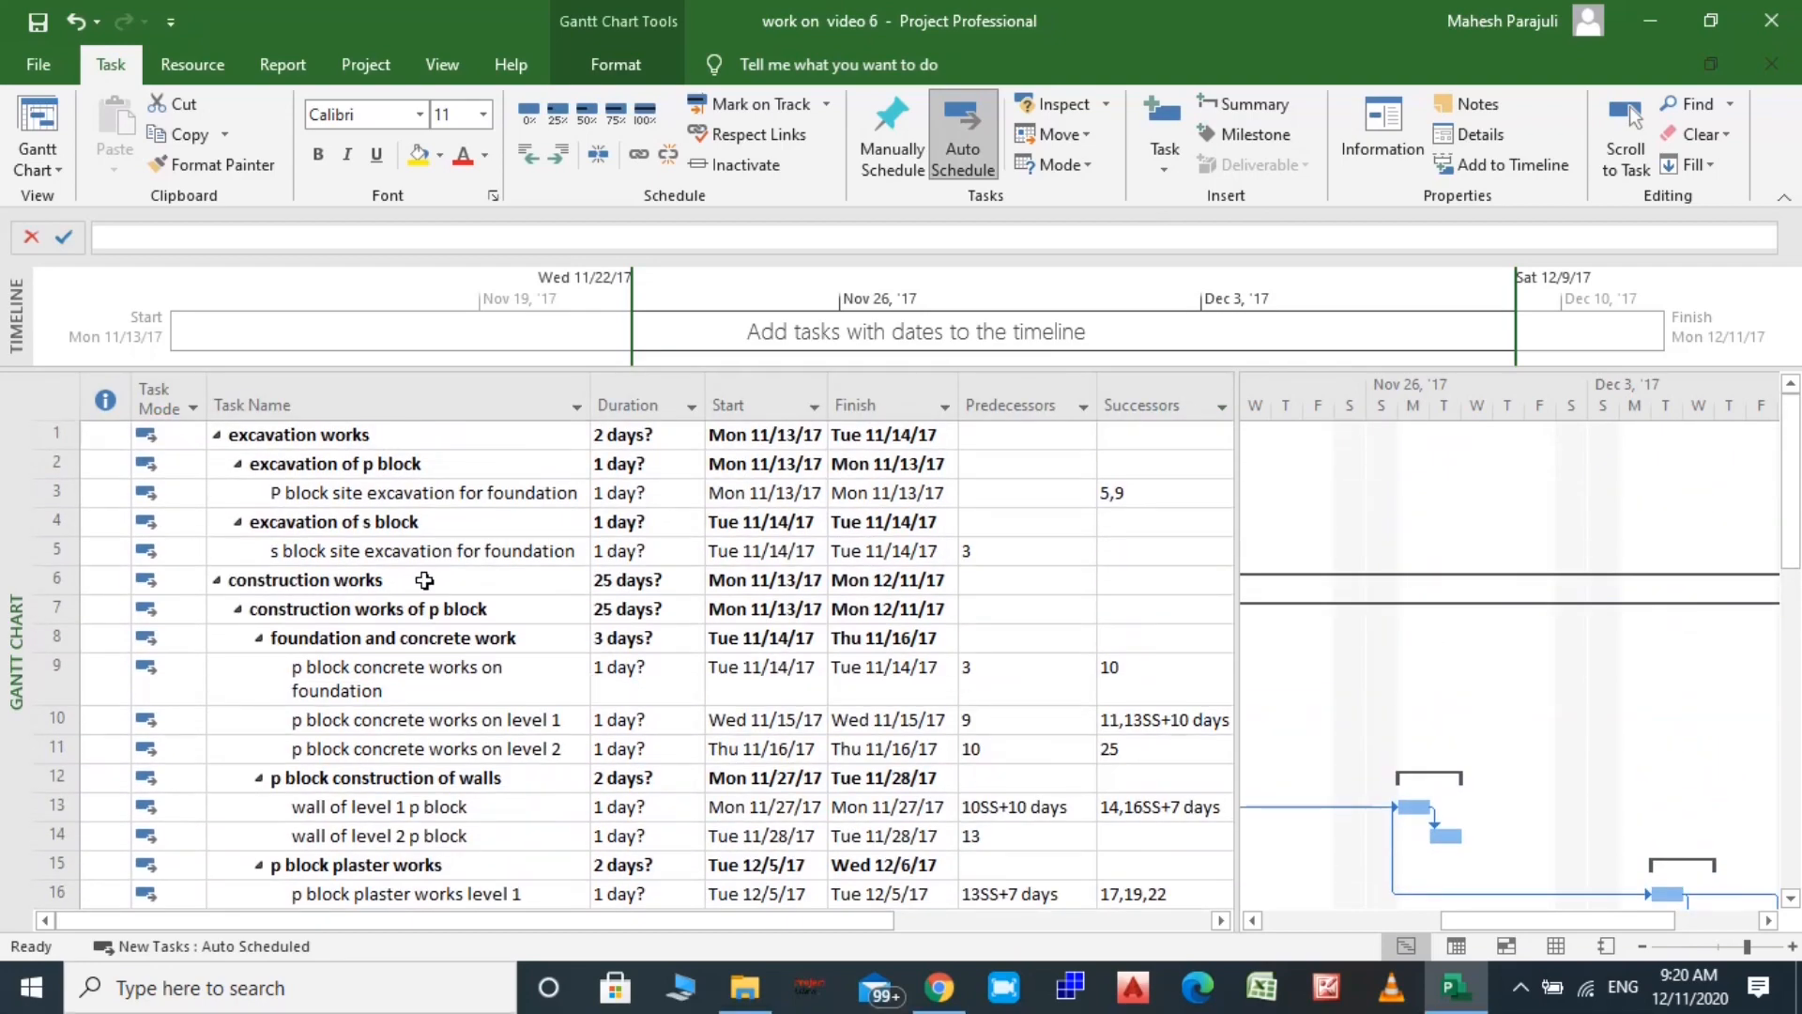
pyautogui.scroll(-7, 422, 580)
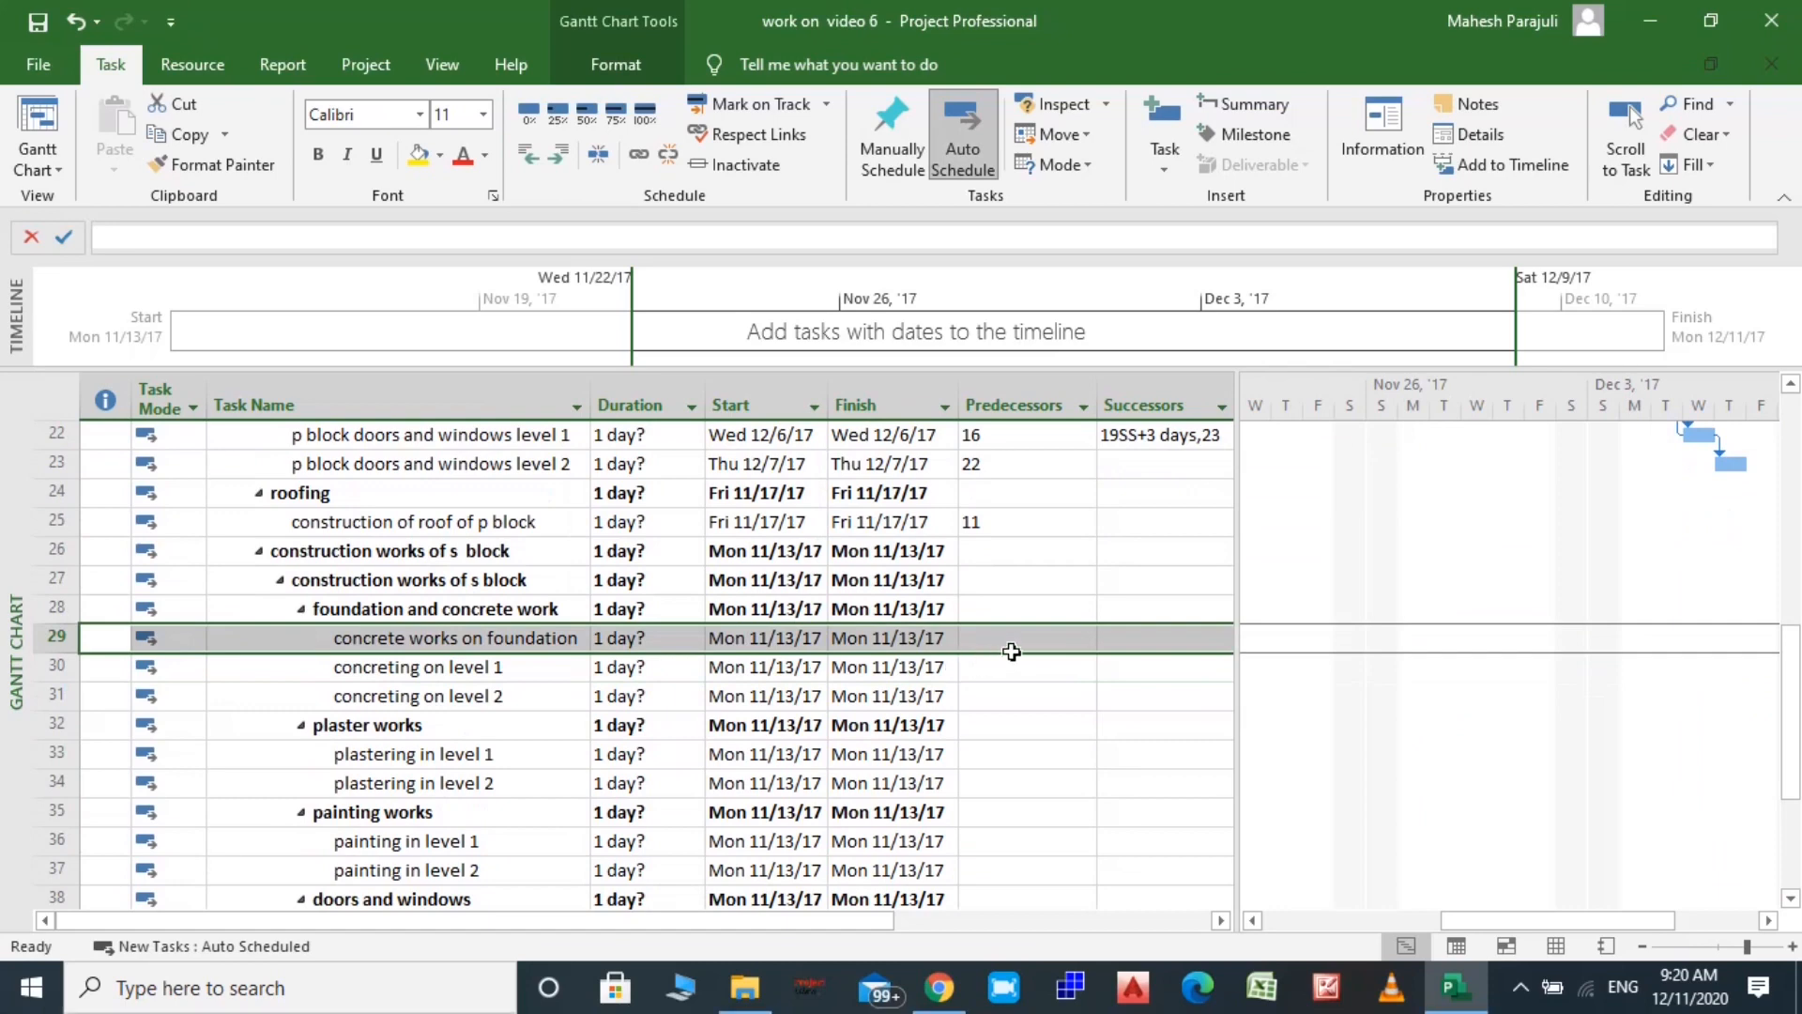
pyautogui.click(1041, 640)
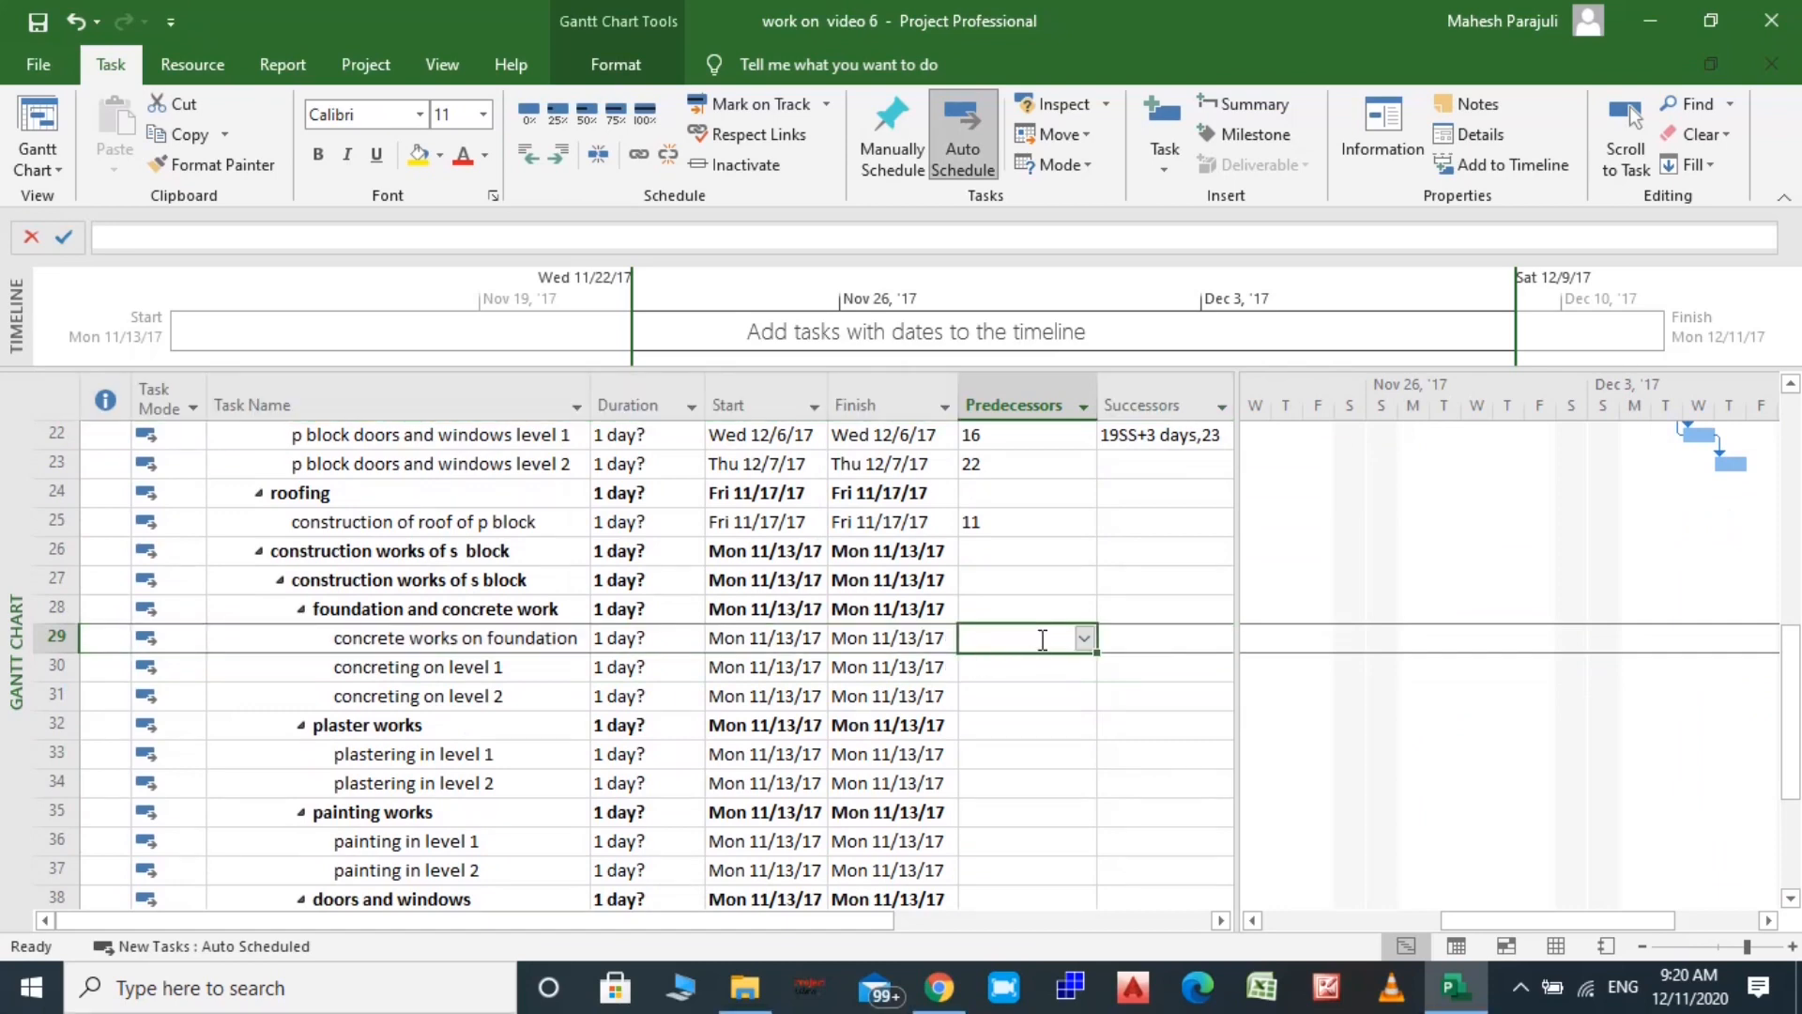
pyautogui.write('5')
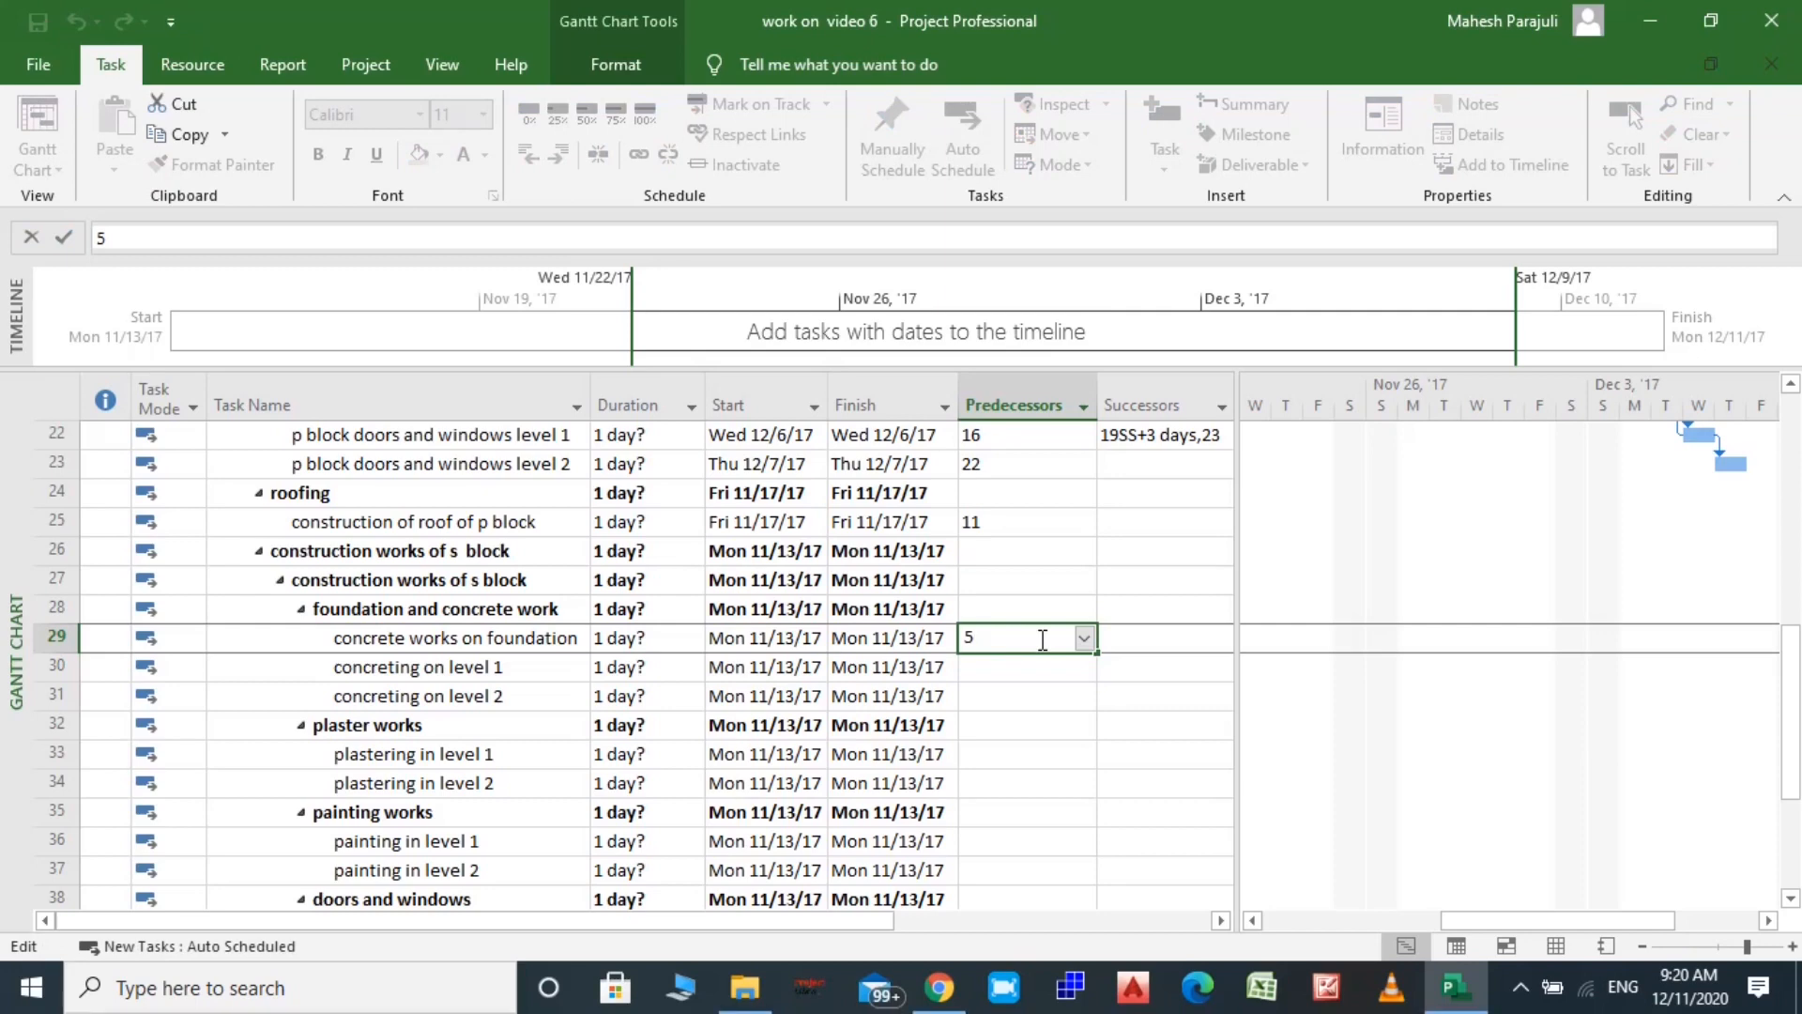
pyautogui.press('Return')
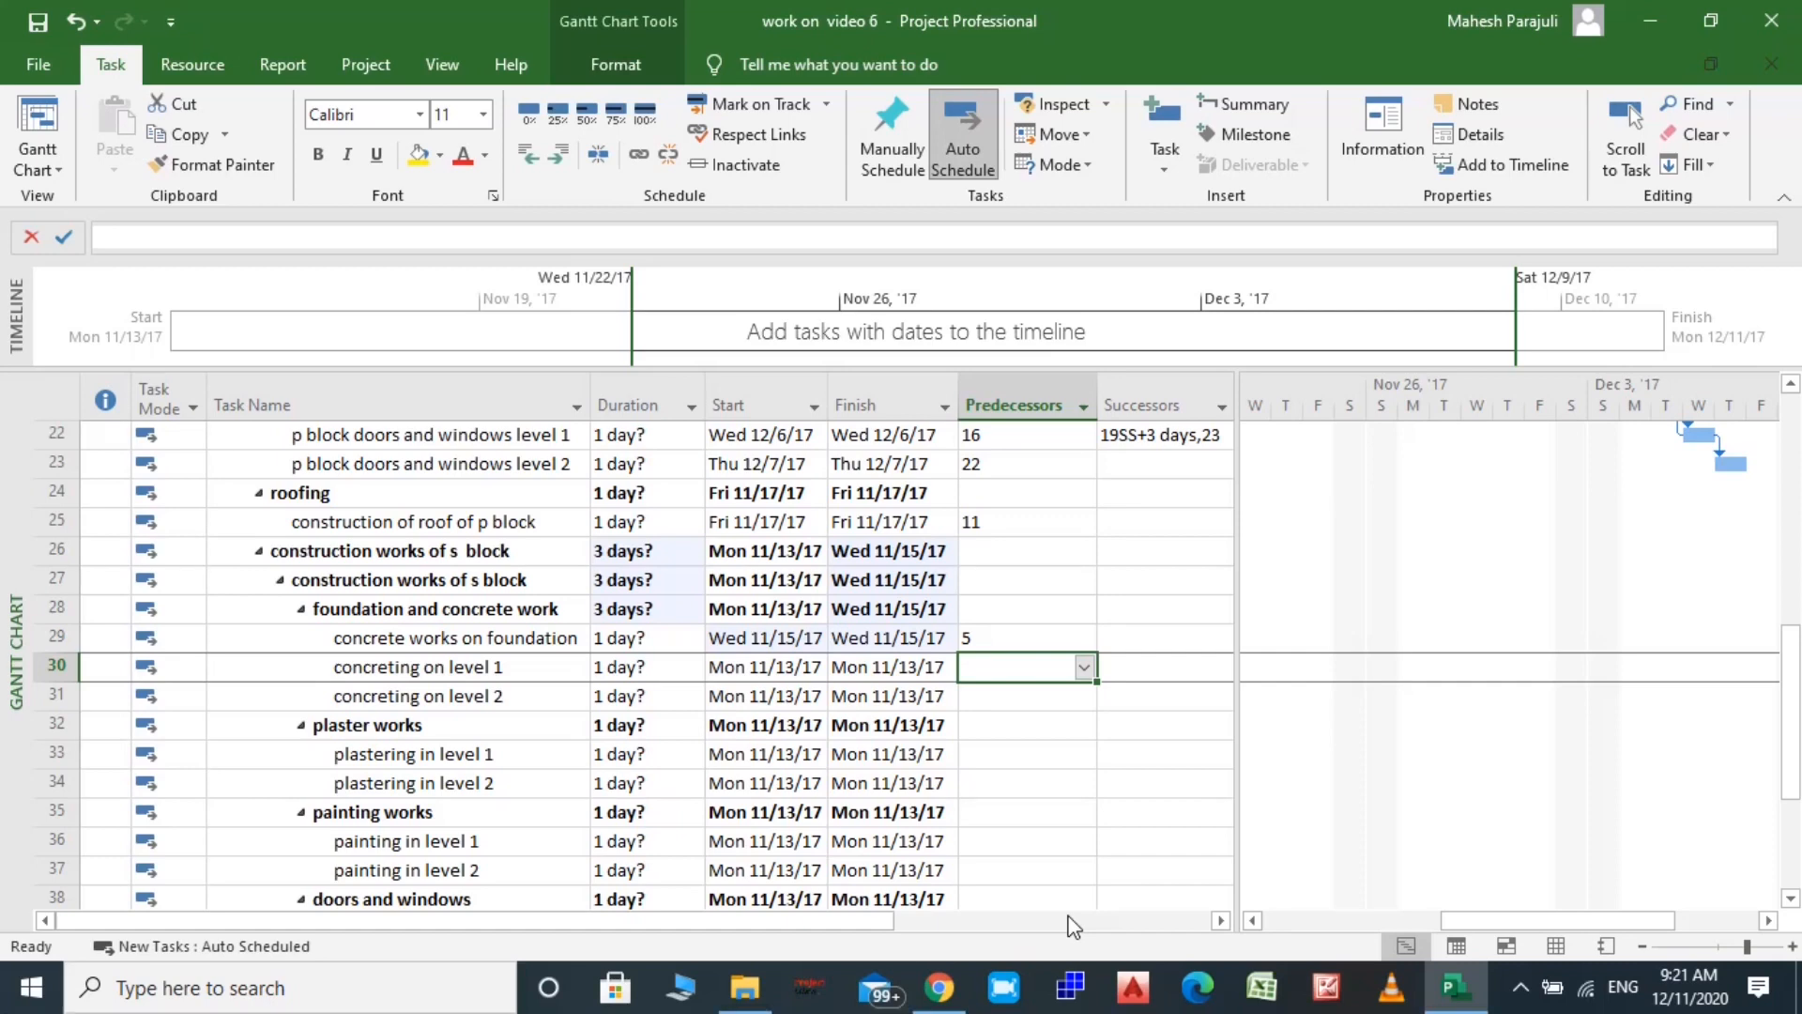
# Enter task 29 as the predecessor of s block concreting on level 1 and task 30 as that of concreting on level 2
pyautogui.click(1023, 671)
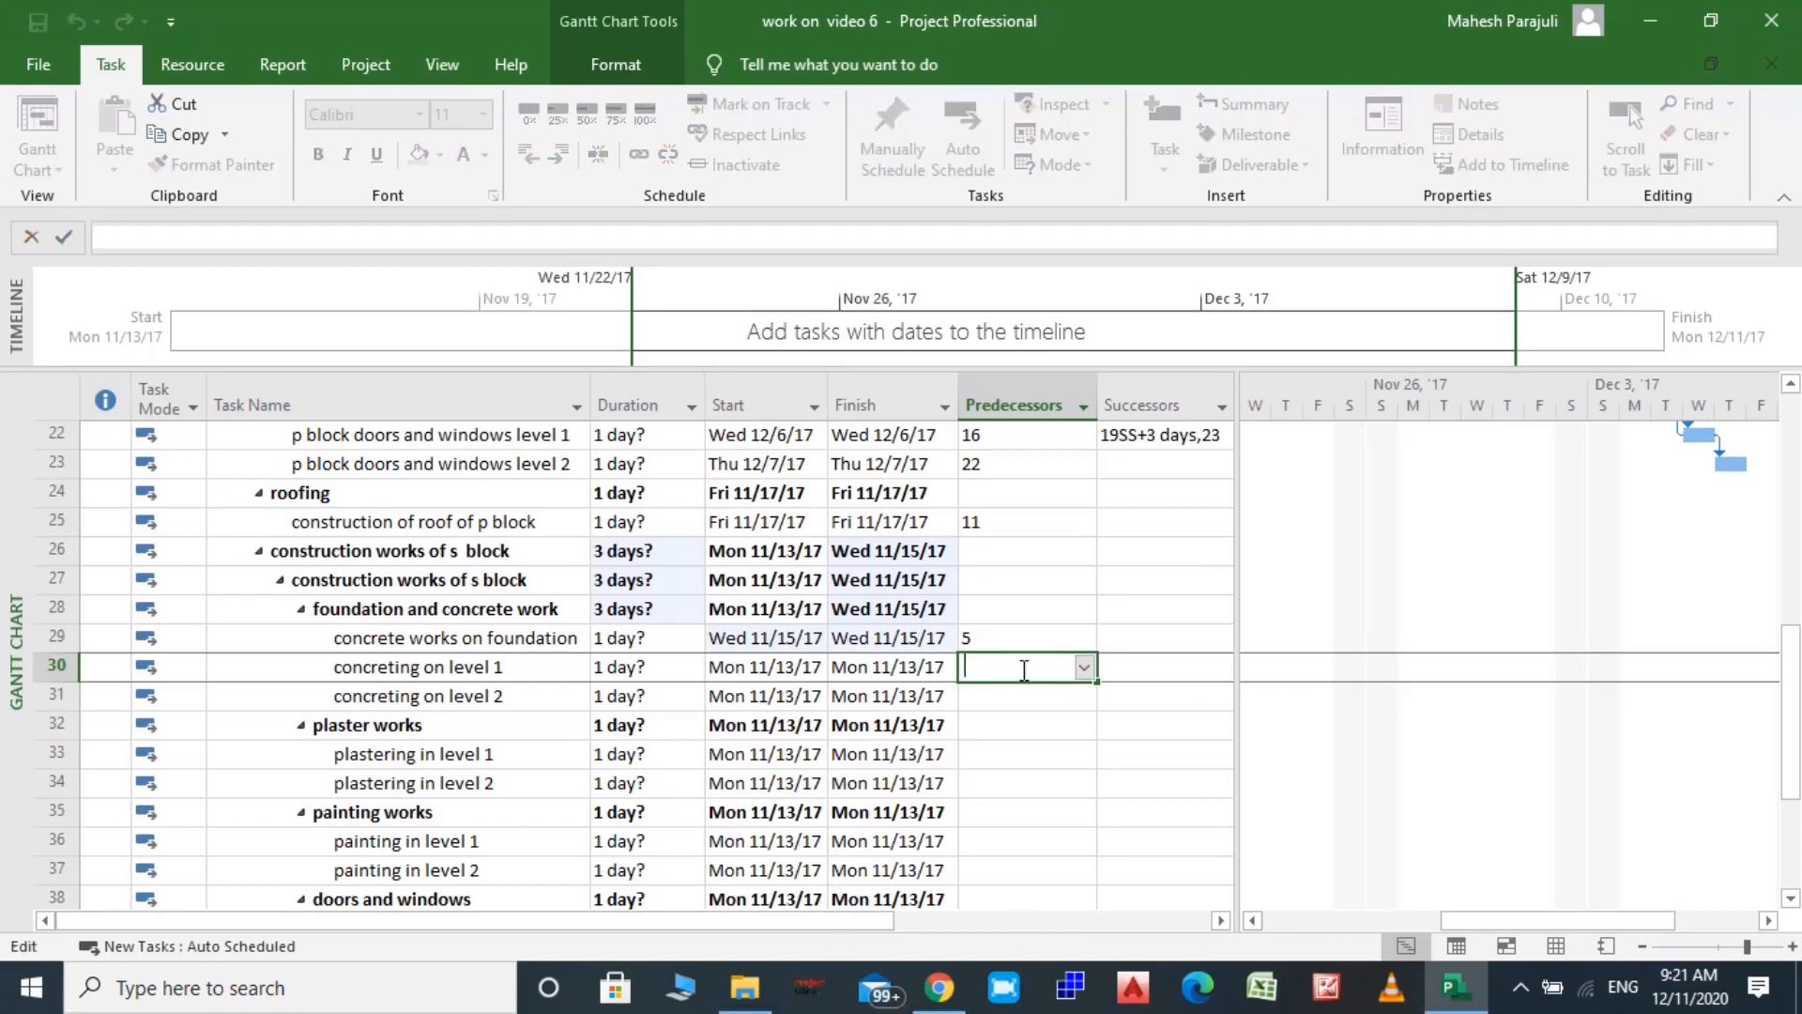
pyautogui.write('29')
pyautogui.press('Return')
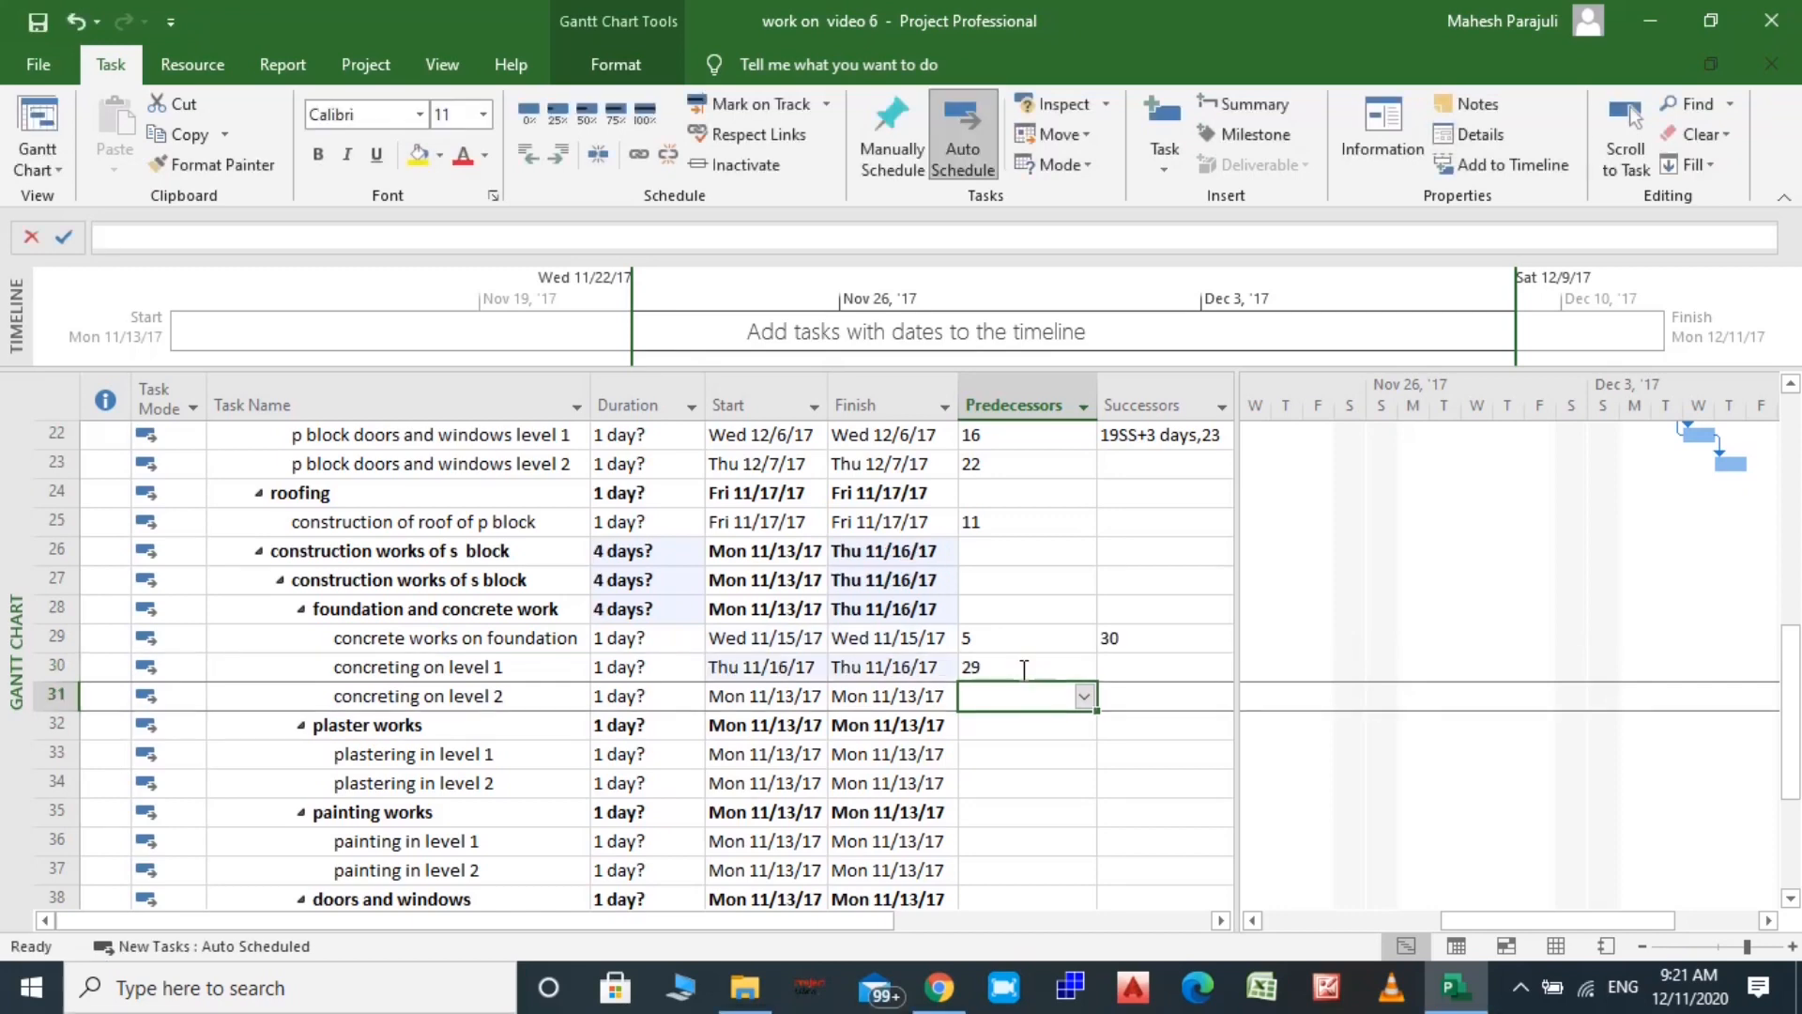
pyautogui.click(983, 698)
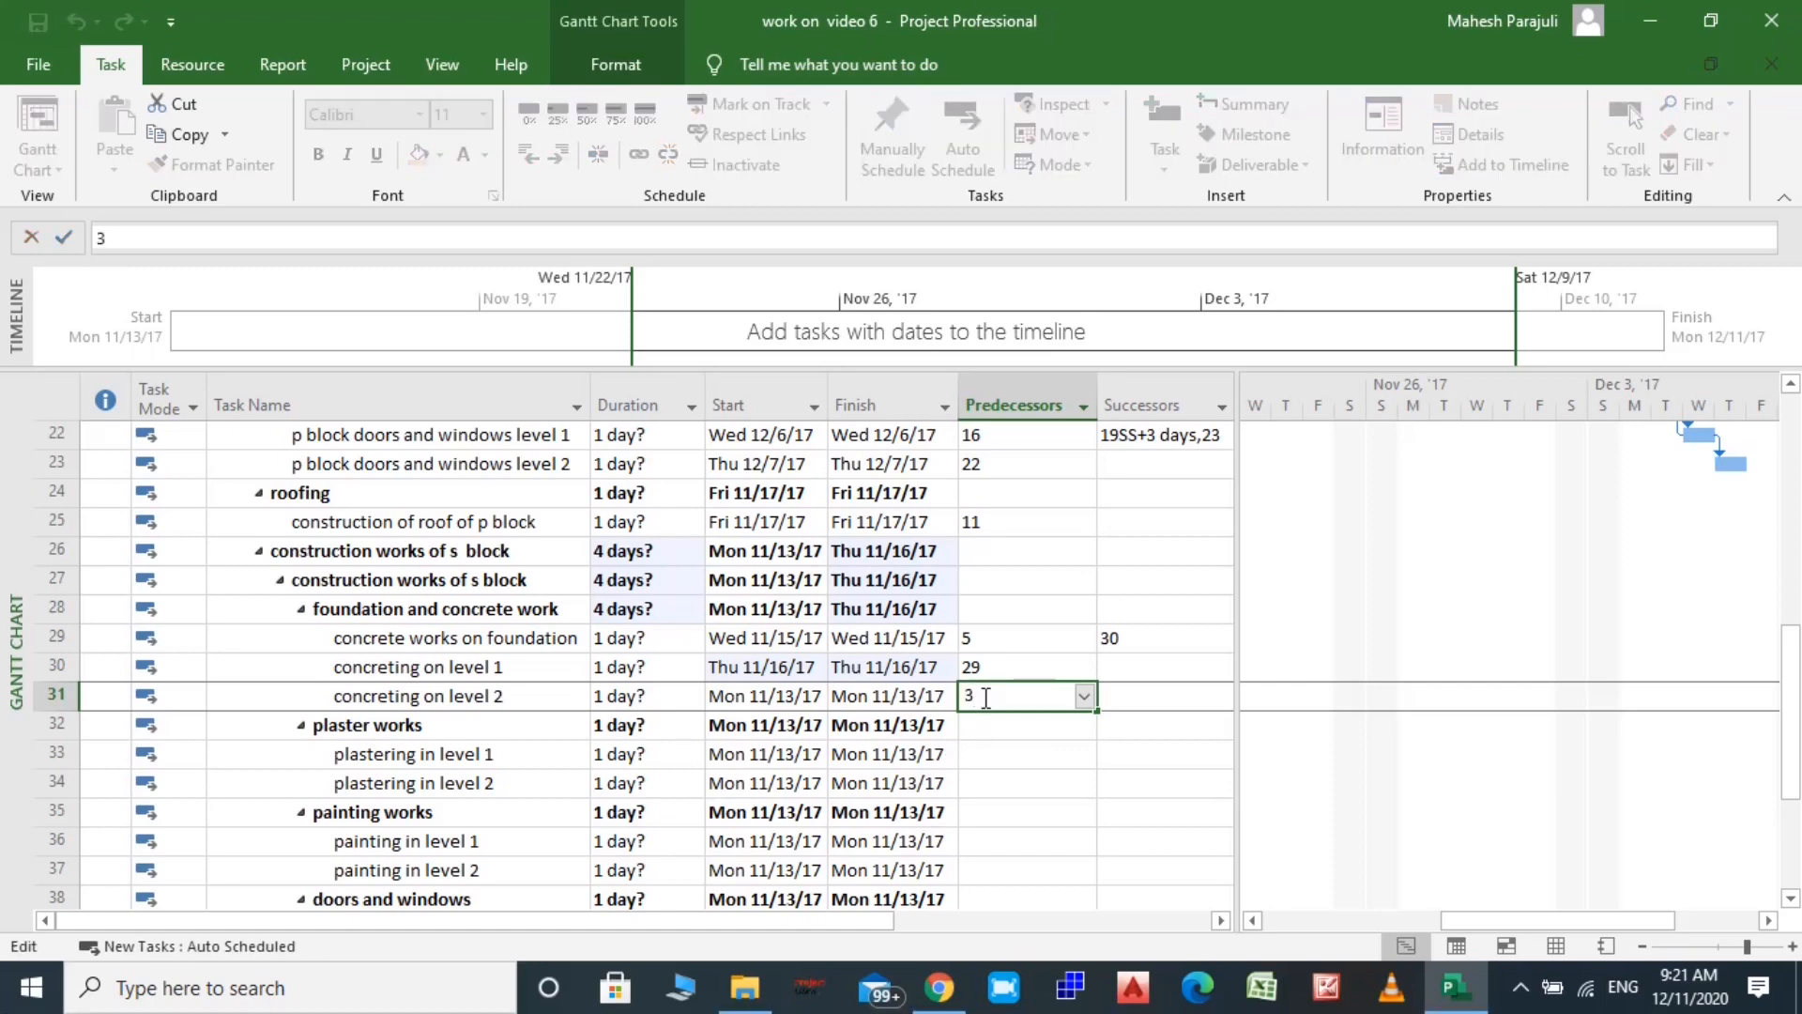
pyautogui.press('Return')
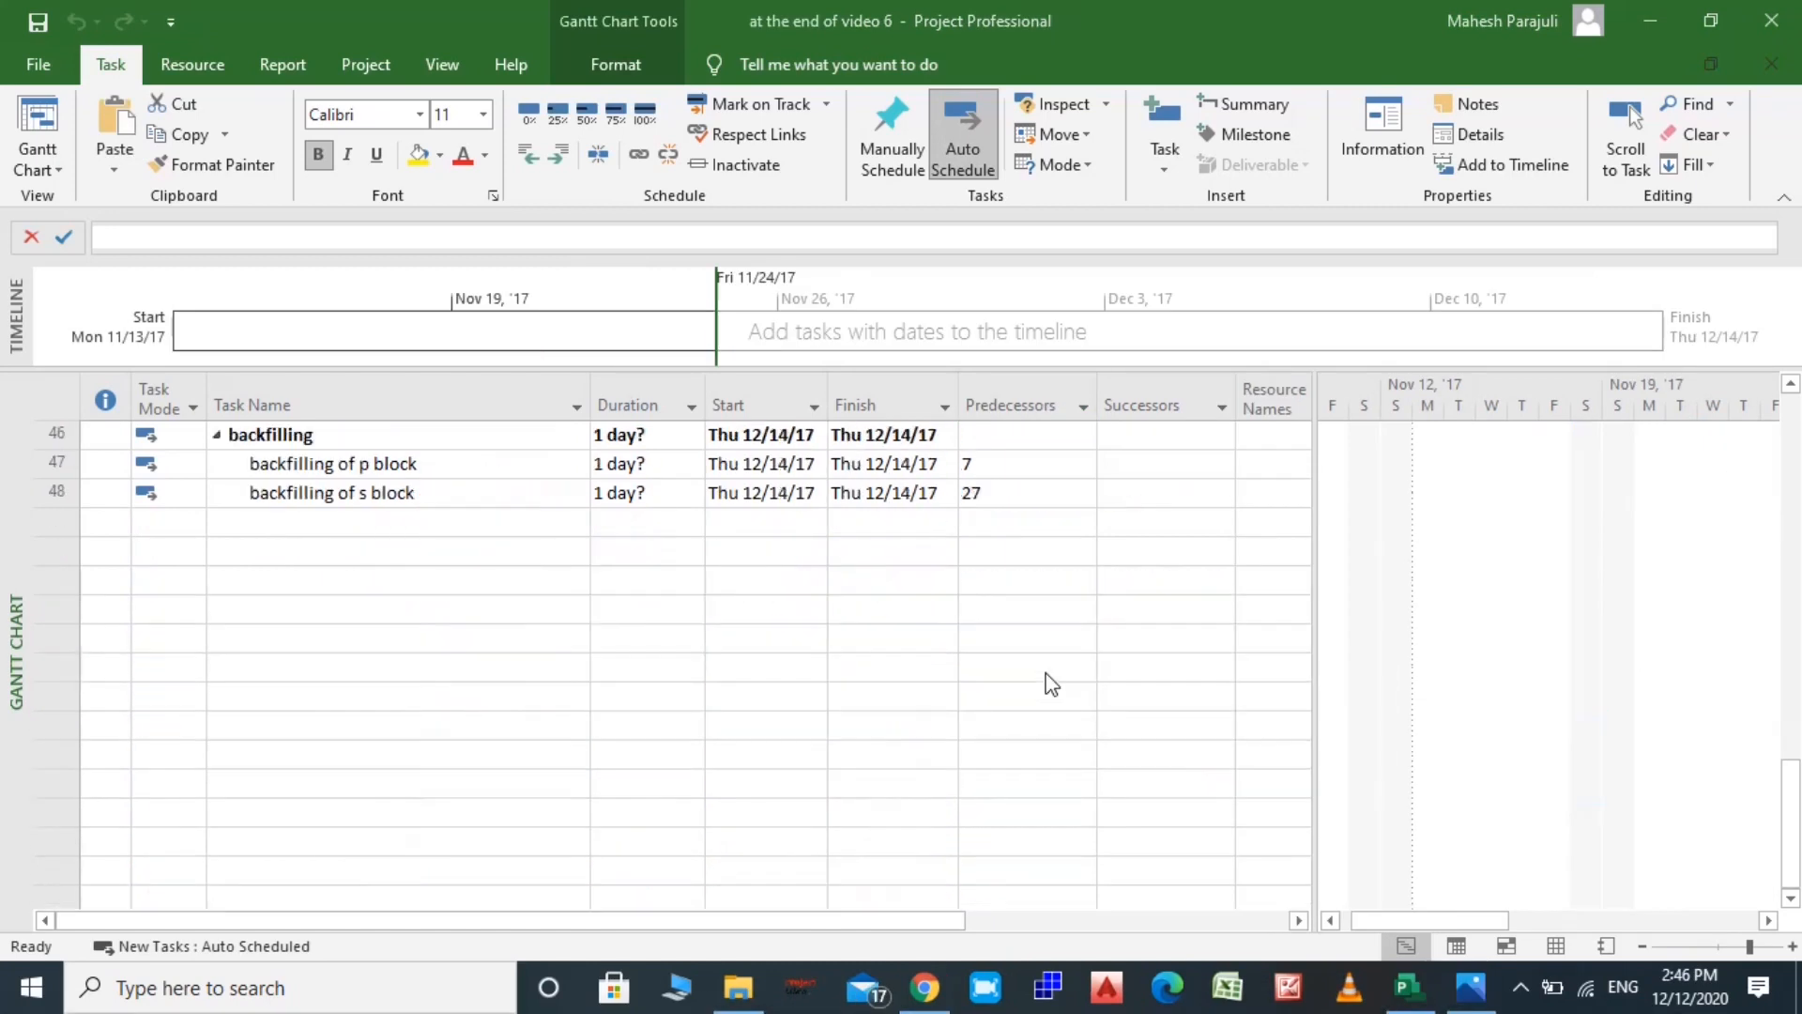
pyautogui.scroll(7, 1048, 684)
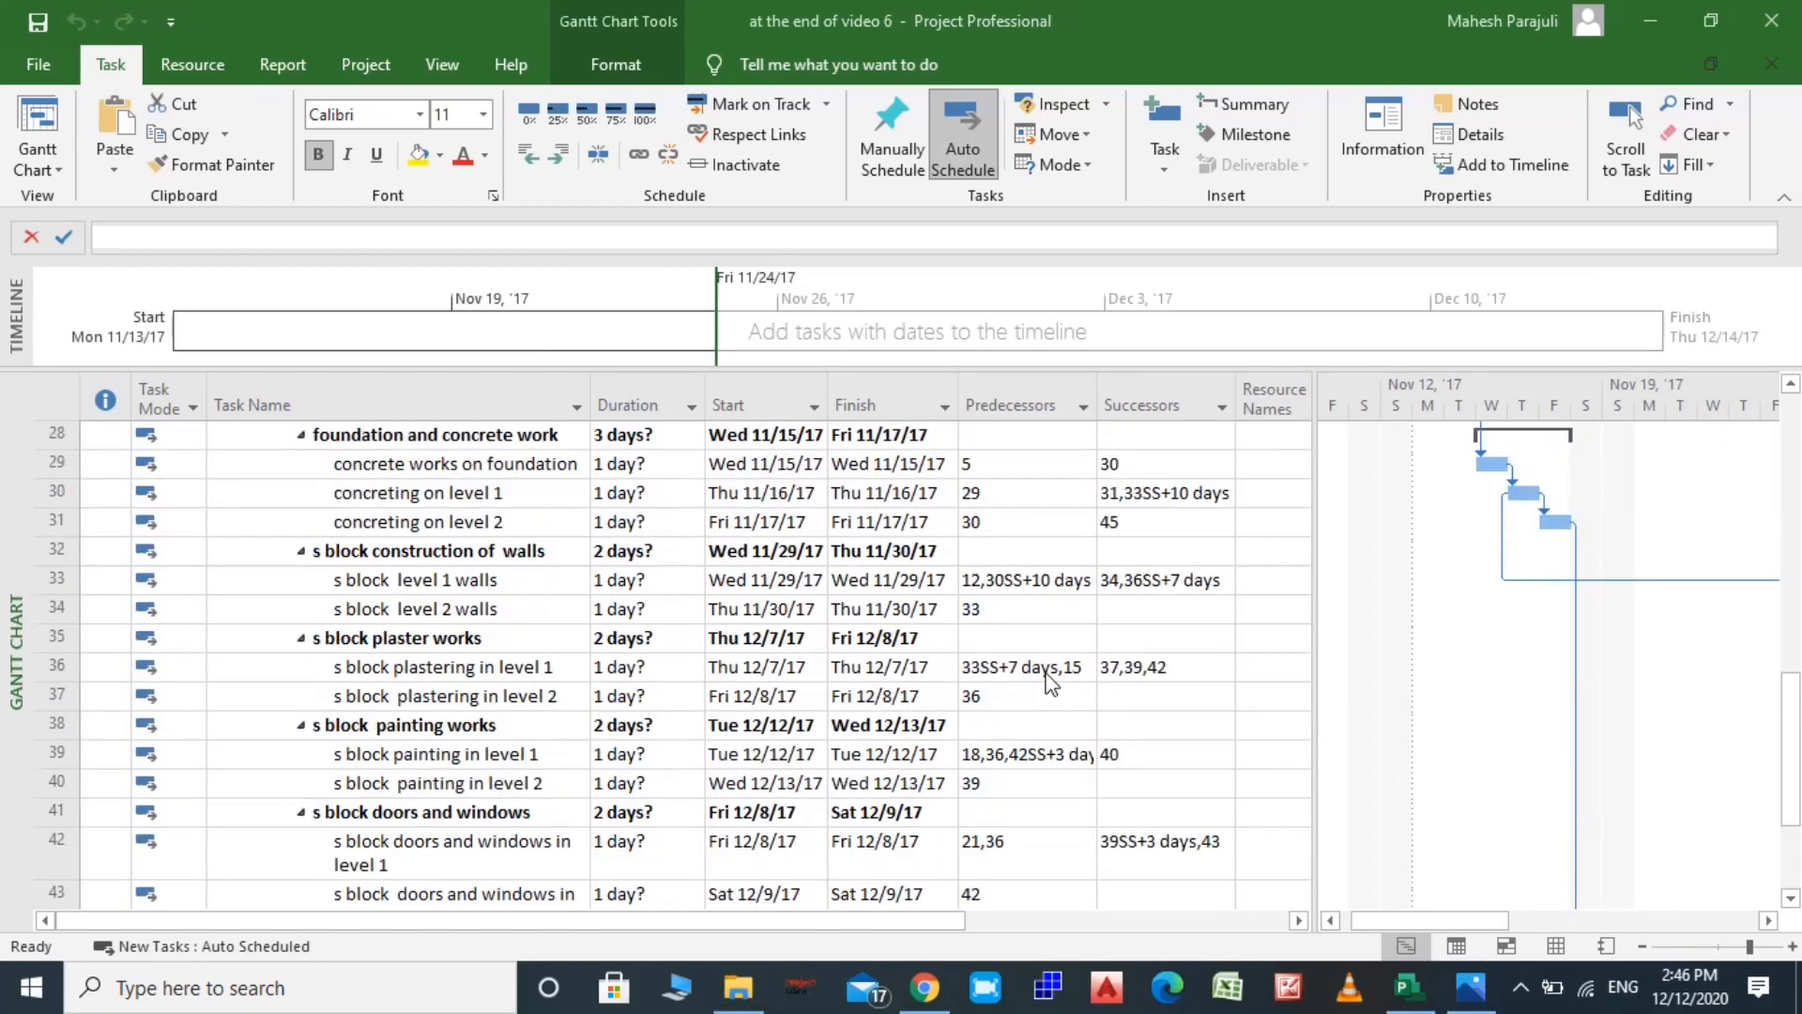
pyautogui.scroll(-2, 1051, 683)
pyautogui.scroll(-2, 1051, 684)
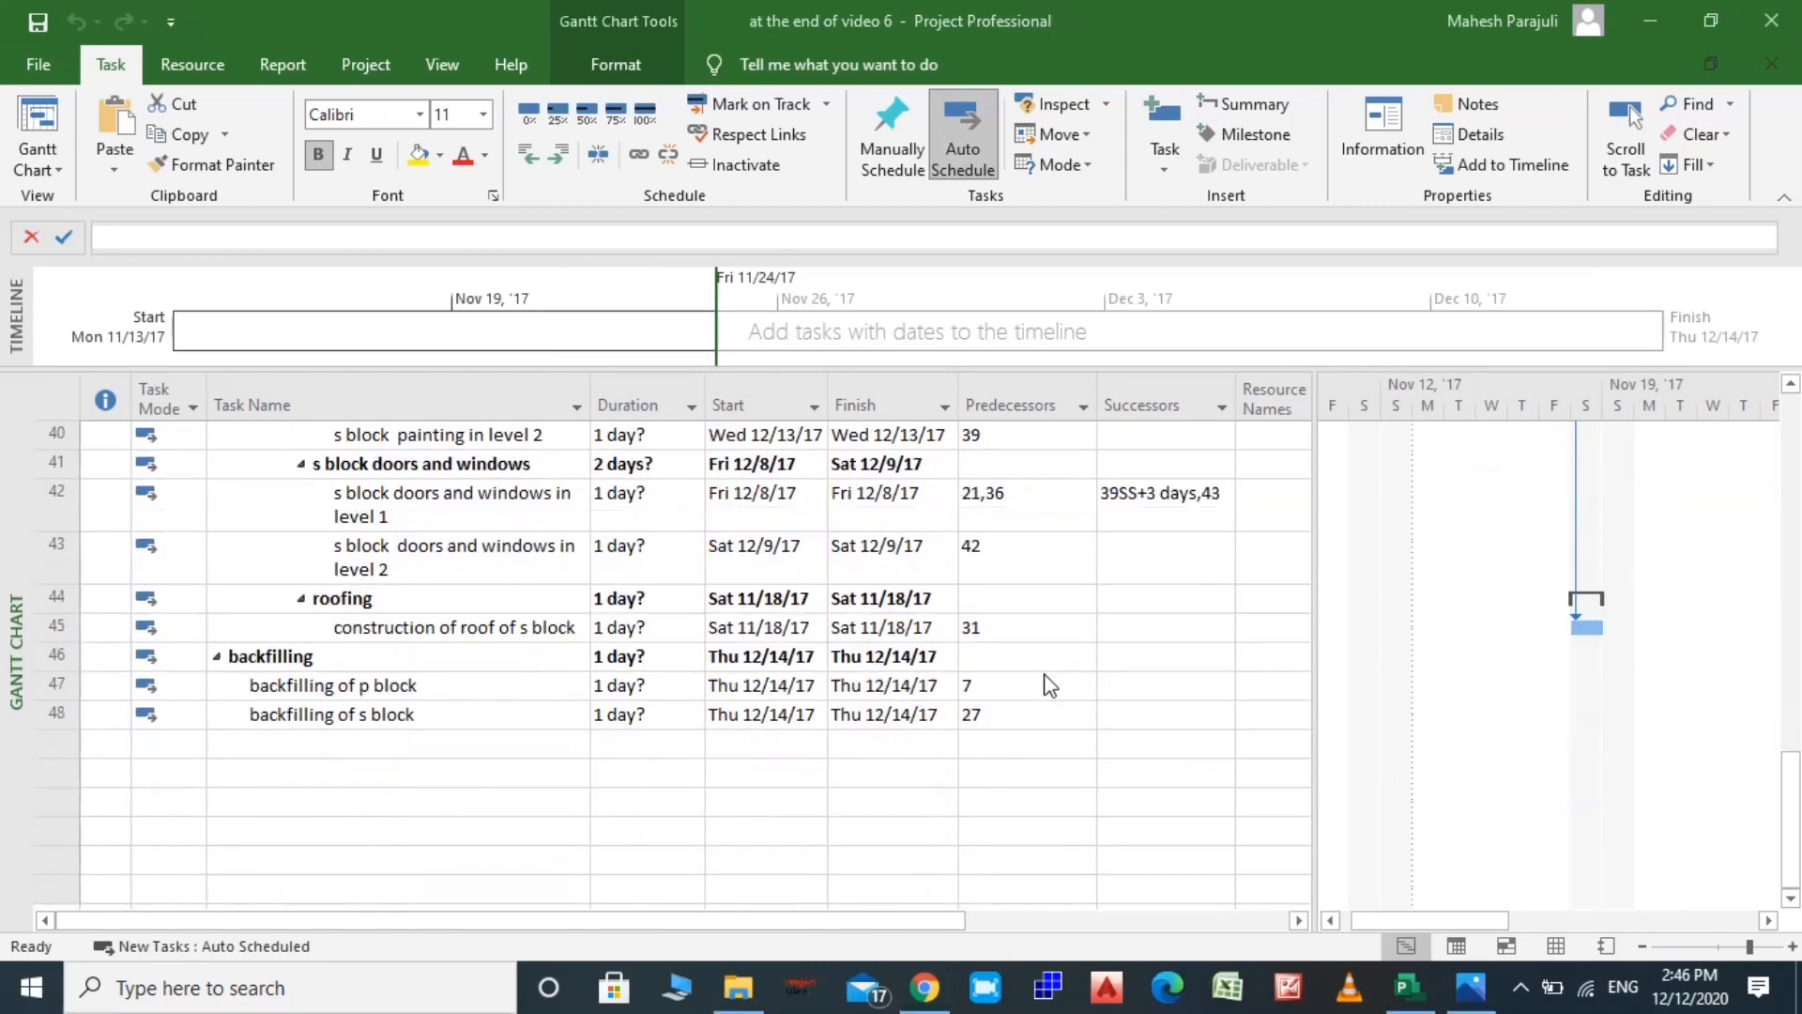
pyautogui.scroll(1, 1050, 685)
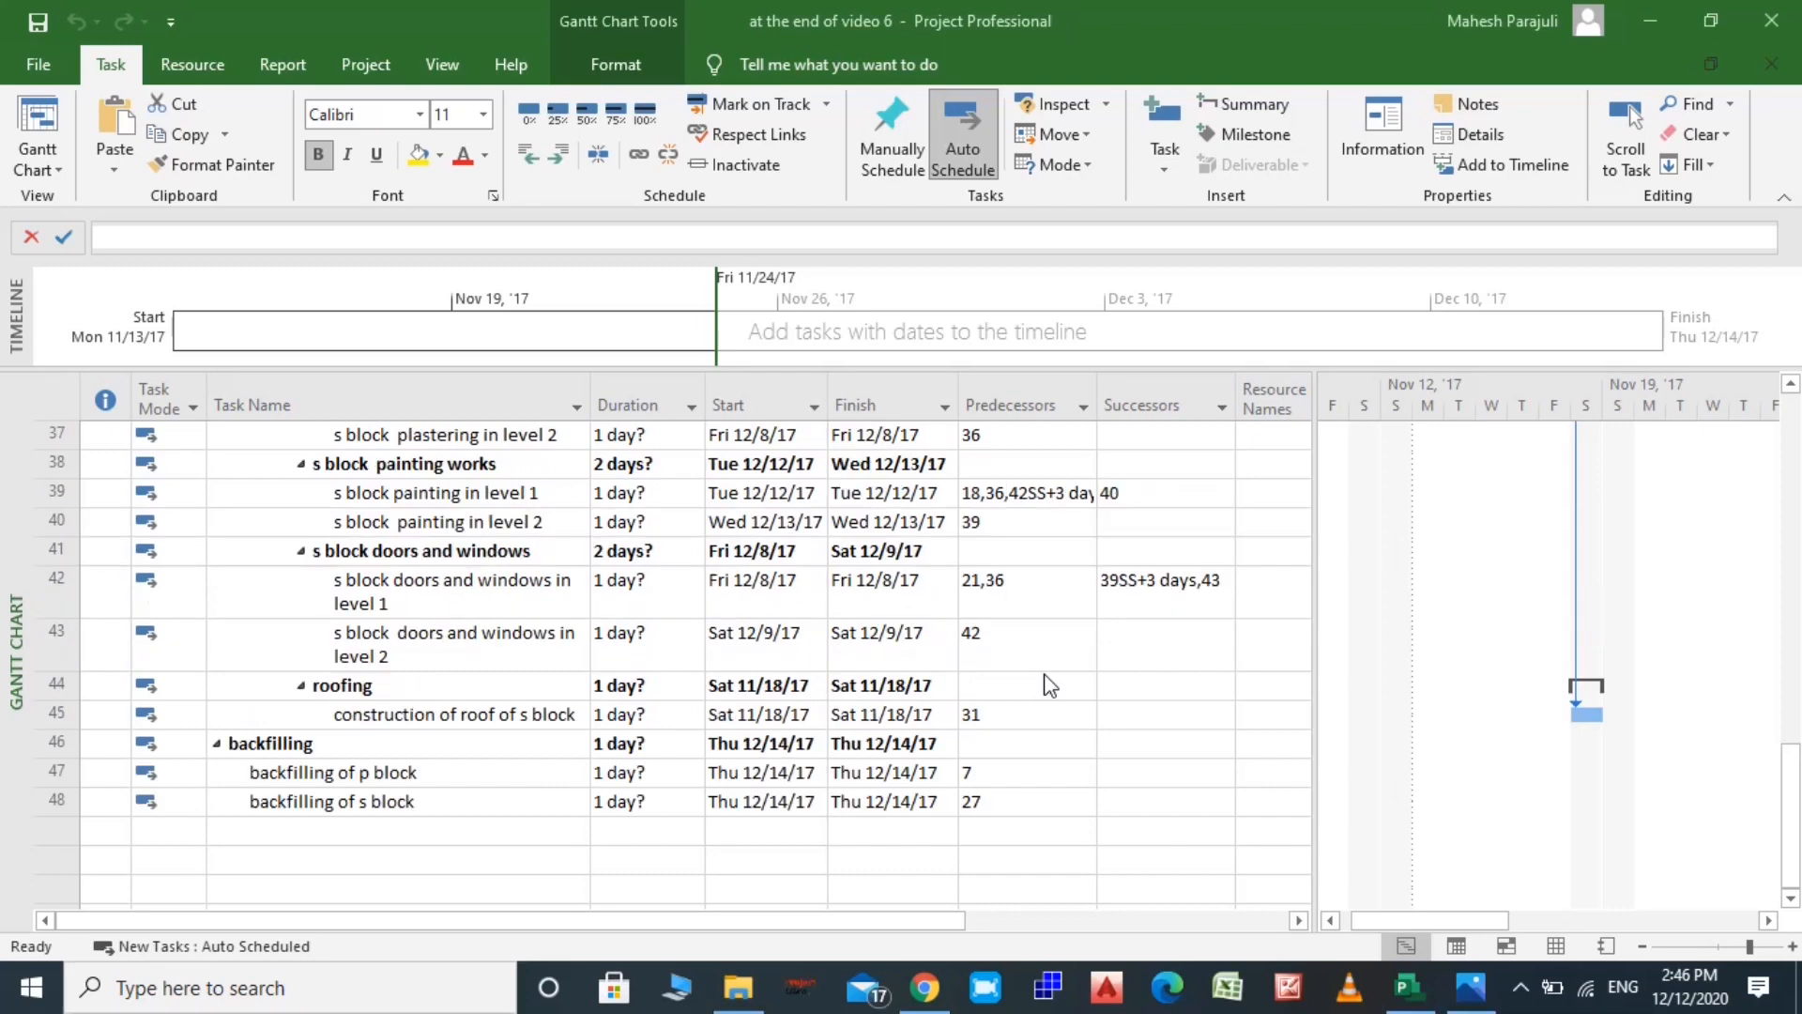